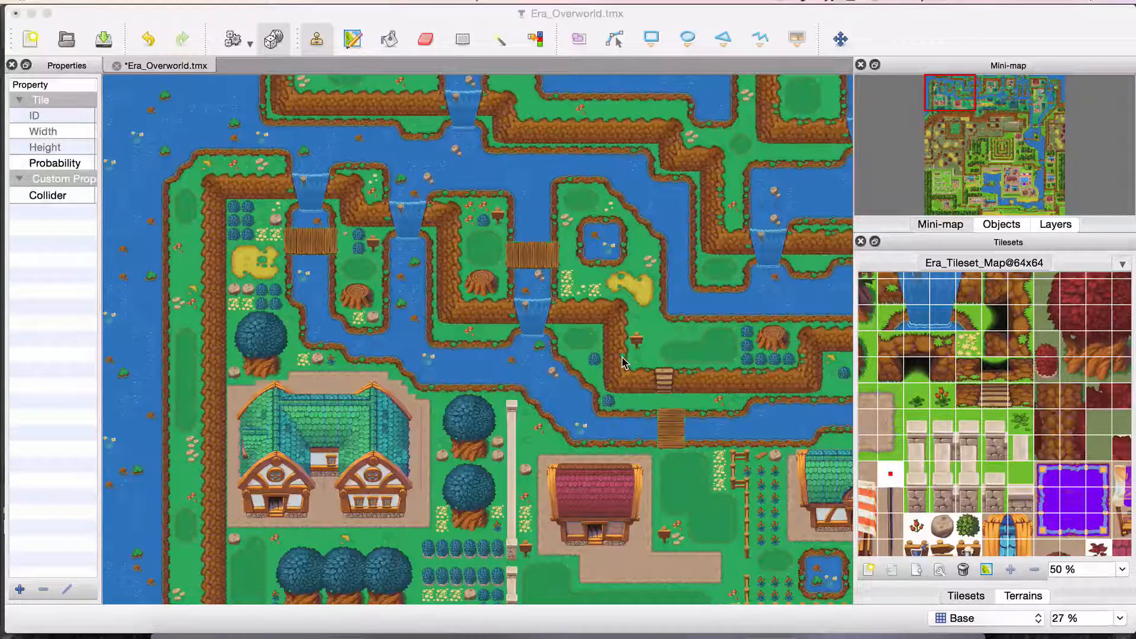
# Step: Examine the northwestern village of the overworld map, with its houses, bridges, waterfalls and surrounding cliffs
pyautogui.hscroll(5, 554, 397)
pyautogui.scroll(-2, 553, 396)
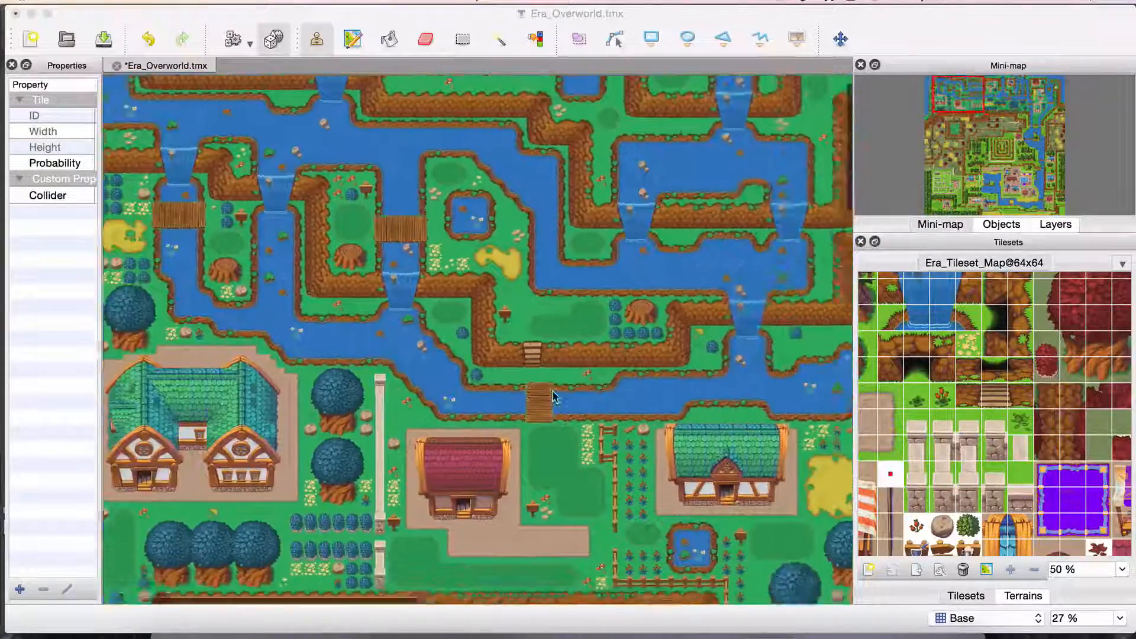
pyautogui.hscroll(-5, 553, 396)
pyautogui.scroll(-1, 554, 397)
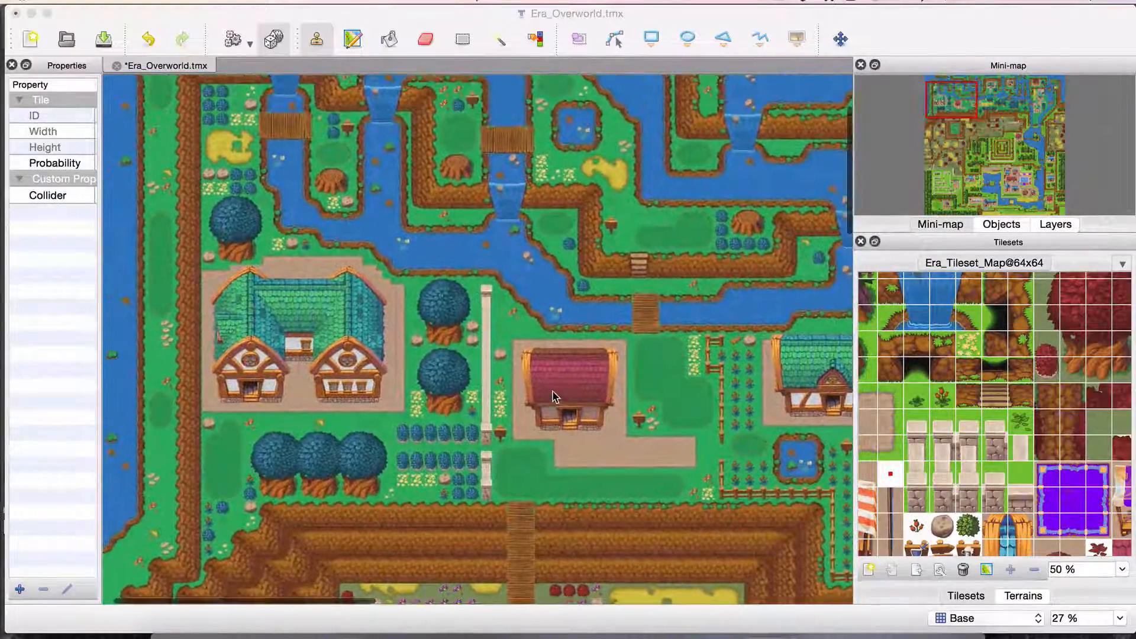
pyautogui.scroll(1, 554, 396)
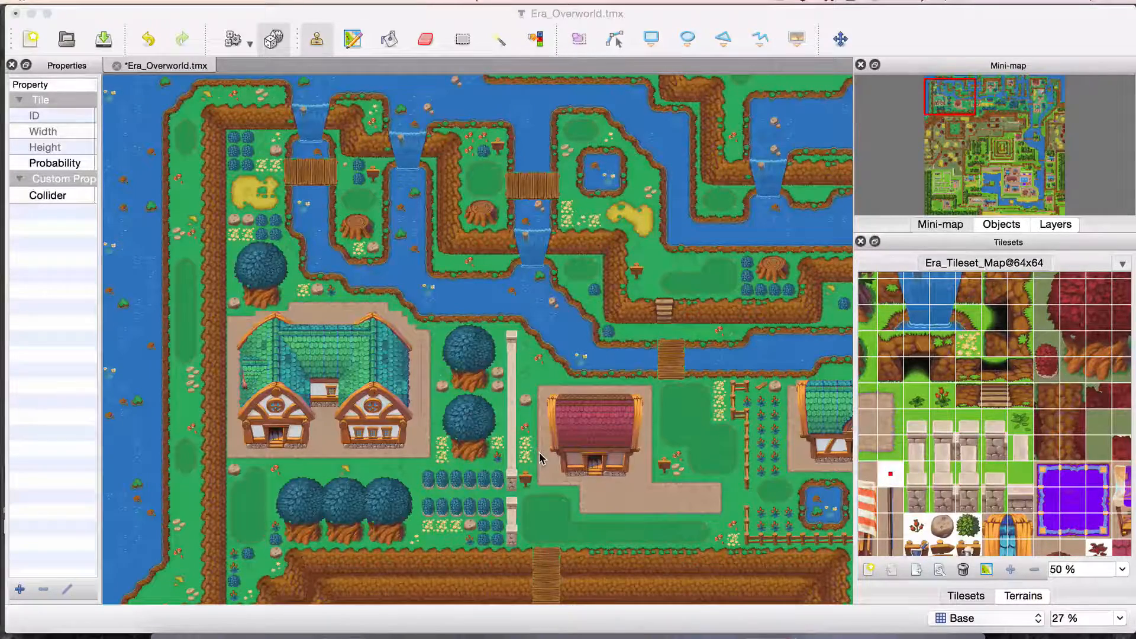
pyautogui.scroll(-3, 424, 444)
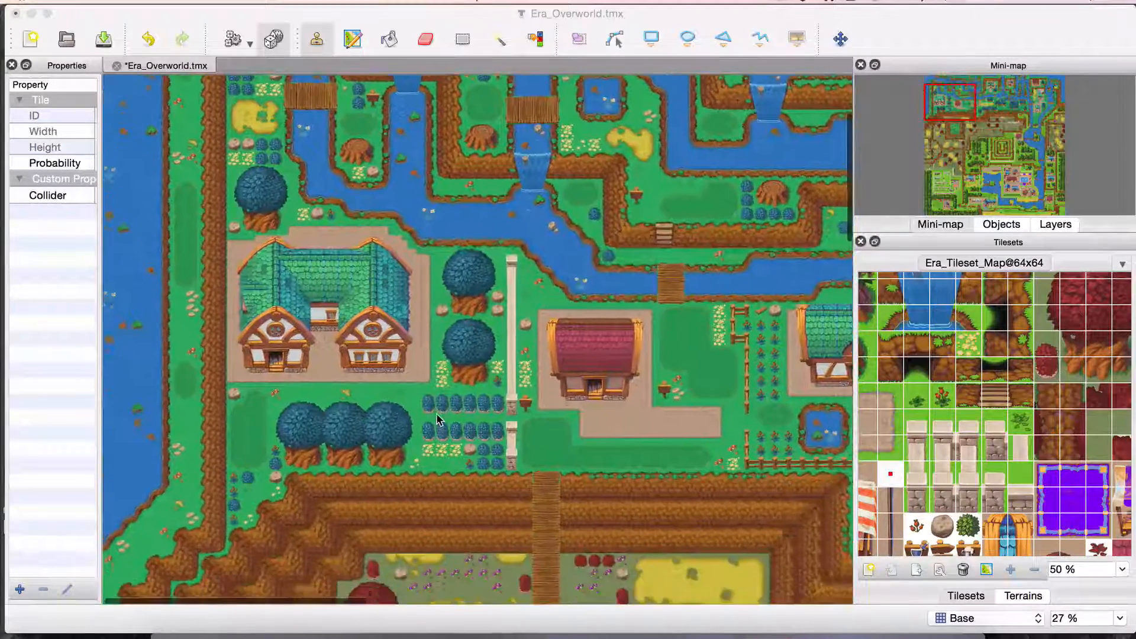
pyautogui.scroll(4, 435, 423)
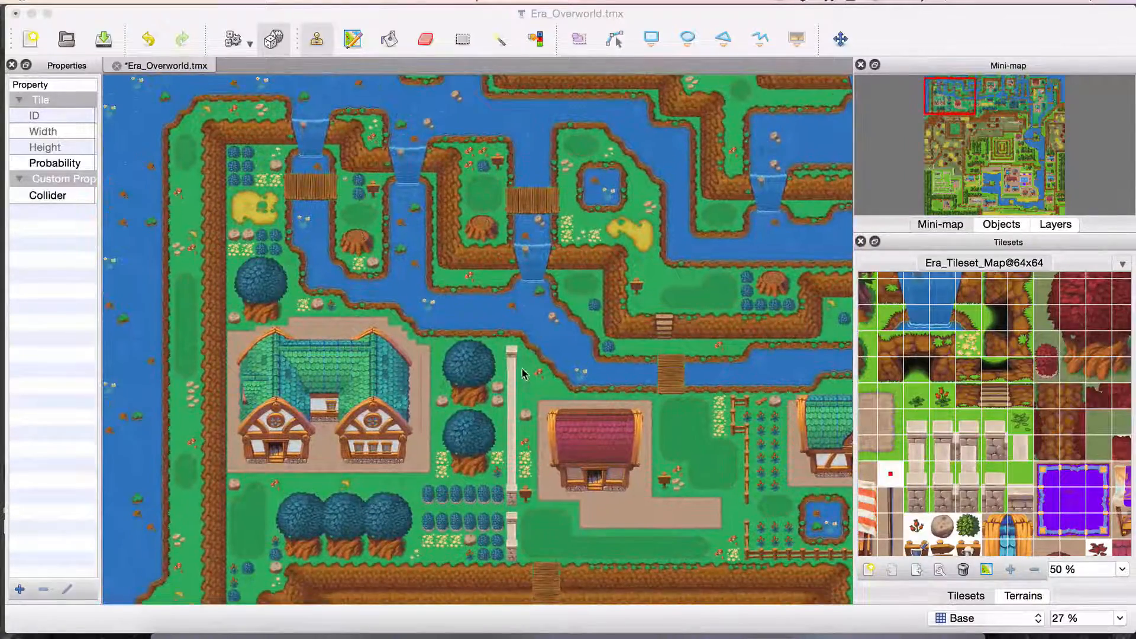
pyautogui.scroll(-4, 520, 372)
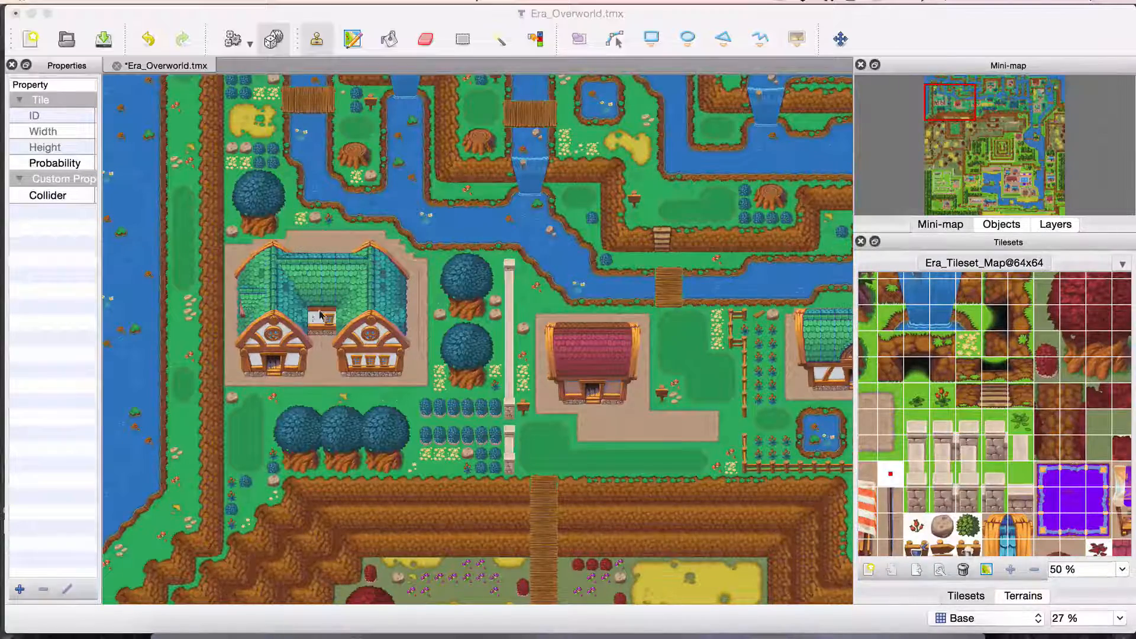
pyautogui.hscroll(4, 384, 278)
pyautogui.scroll(2, 384, 278)
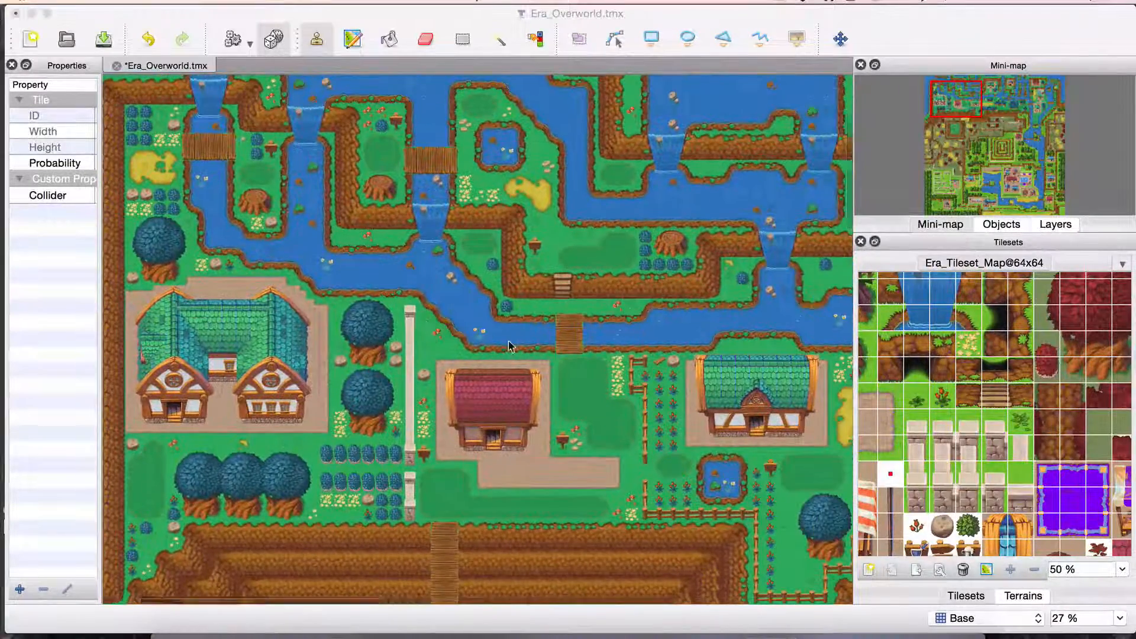
pyautogui.hscroll(5, 504, 343)
pyautogui.hscroll(-2, 551, 430)
pyautogui.scroll(-2, 551, 430)
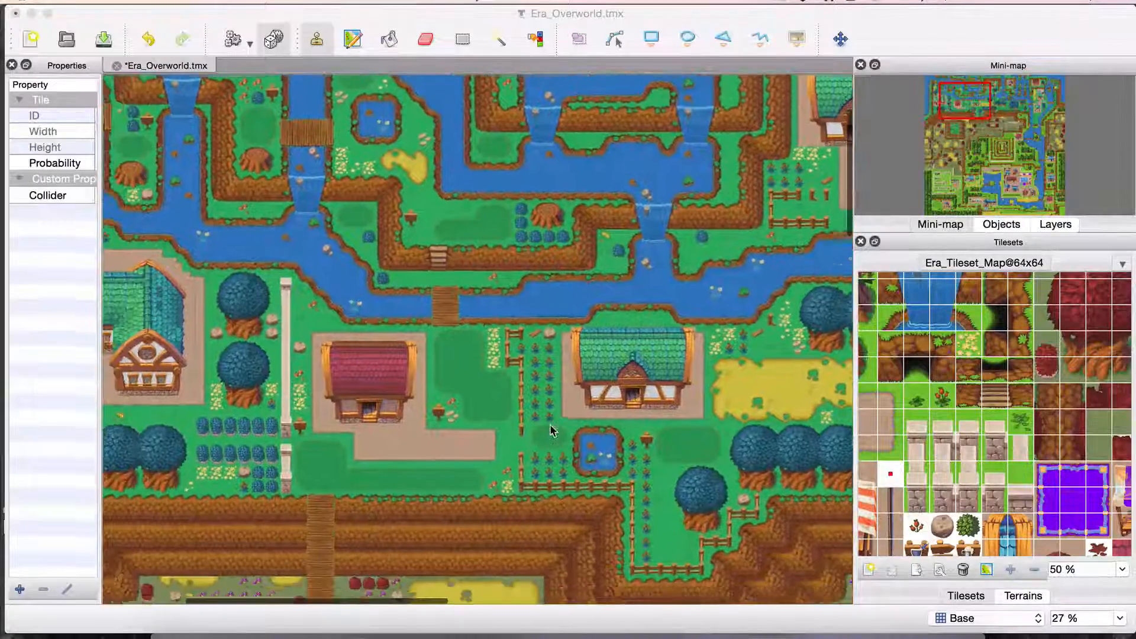
pyautogui.hscroll(-3, 550, 431)
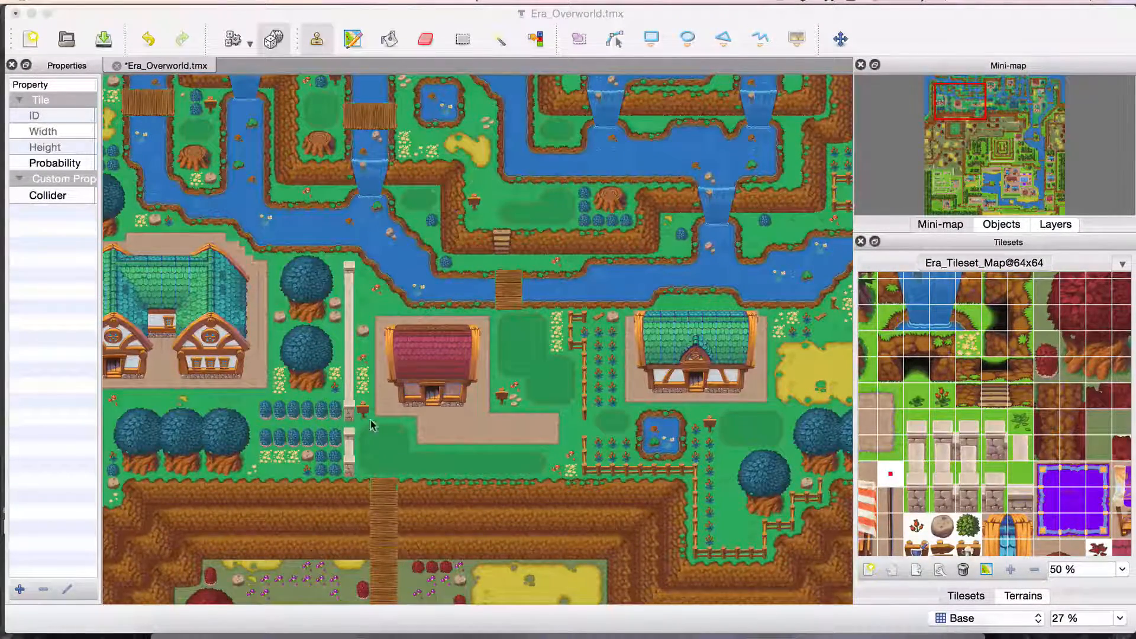
# Step: Look over the north-central houses and tree rows, and the square terraced plateau below the long wooden bridge
pyautogui.hscroll(15, 509, 391)
pyautogui.scroll(3, 509, 391)
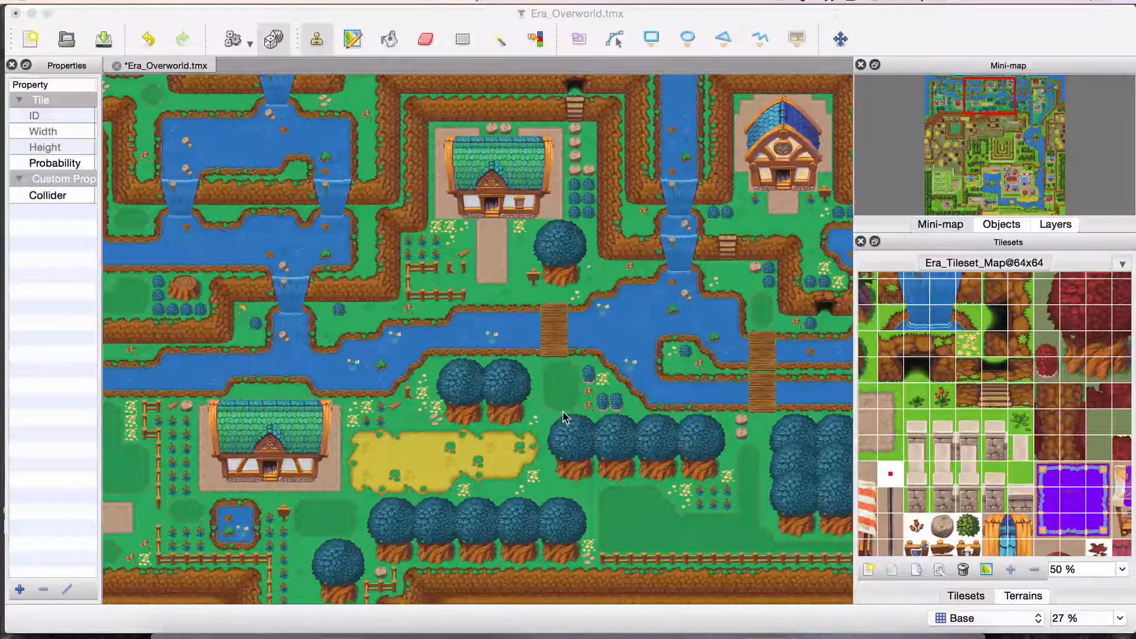
pyautogui.scroll(-2, 563, 417)
pyautogui.hscroll(-3, 564, 417)
pyautogui.scroll(-6, 563, 417)
pyautogui.hscroll(-5, 563, 417)
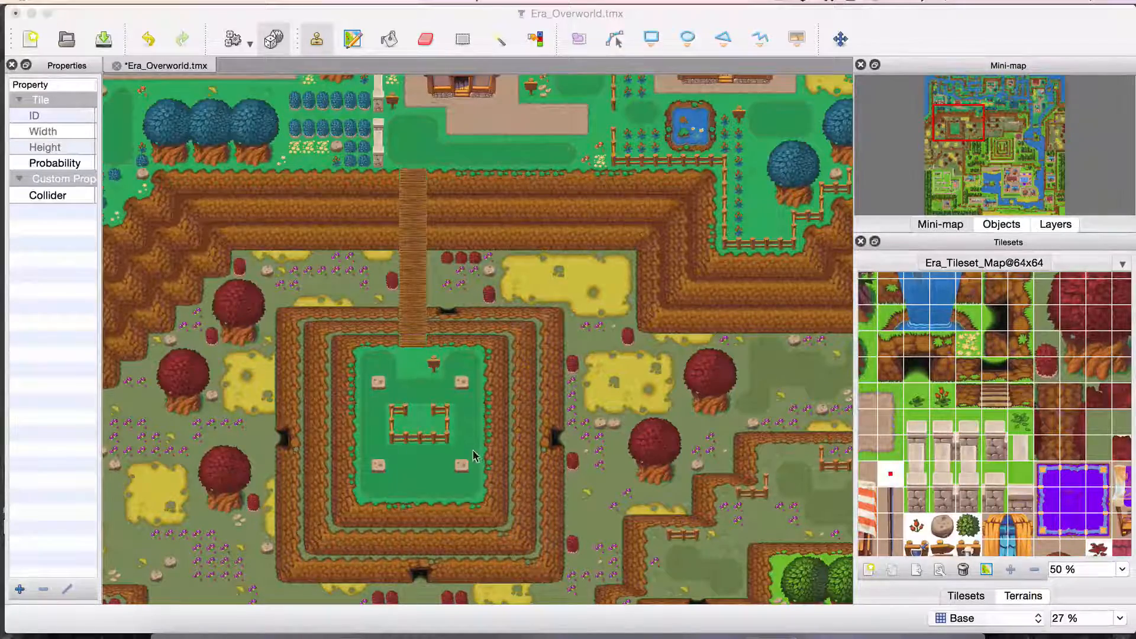
# Step: Examine the northeastern village between the rivers and follow the water south to the lake with the tree island
pyautogui.scroll(10, 475, 456)
pyautogui.hscroll(10, 475, 456)
pyautogui.scroll(3, 475, 456)
pyautogui.hscroll(10, 476, 456)
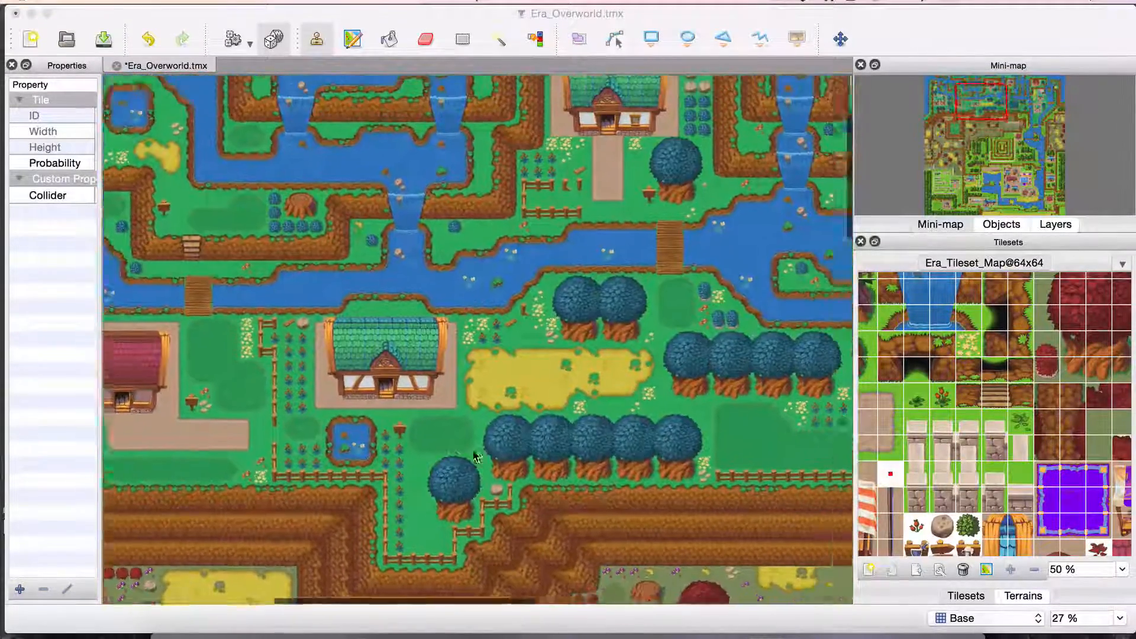
pyautogui.hscroll(10, 474, 456)
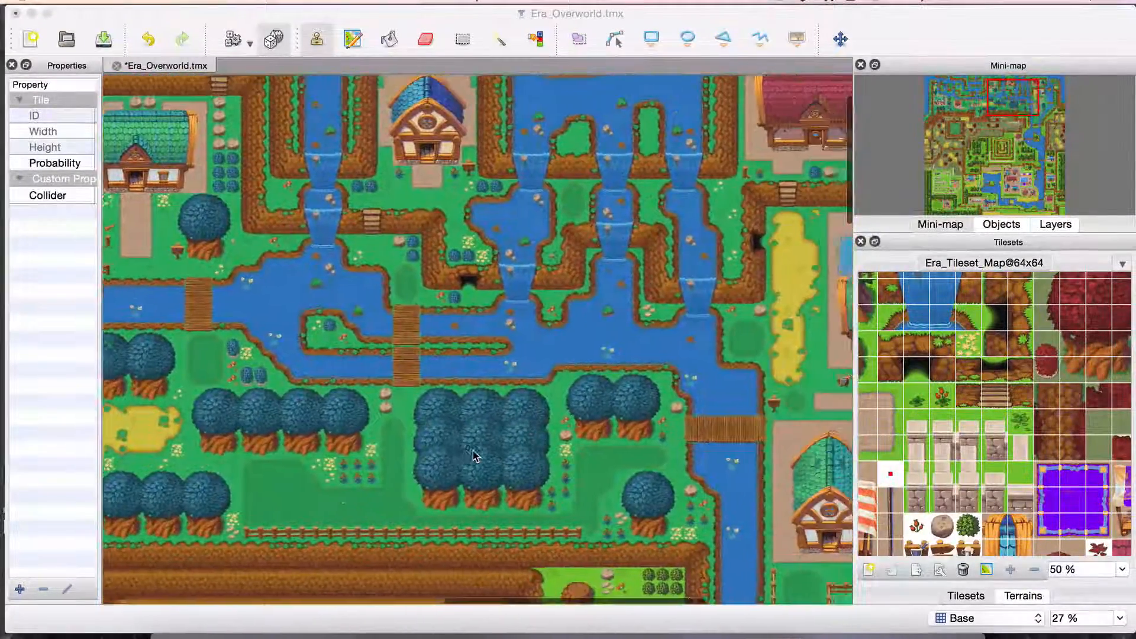
pyautogui.scroll(-2, 474, 456)
pyautogui.hscroll(1, 473, 456)
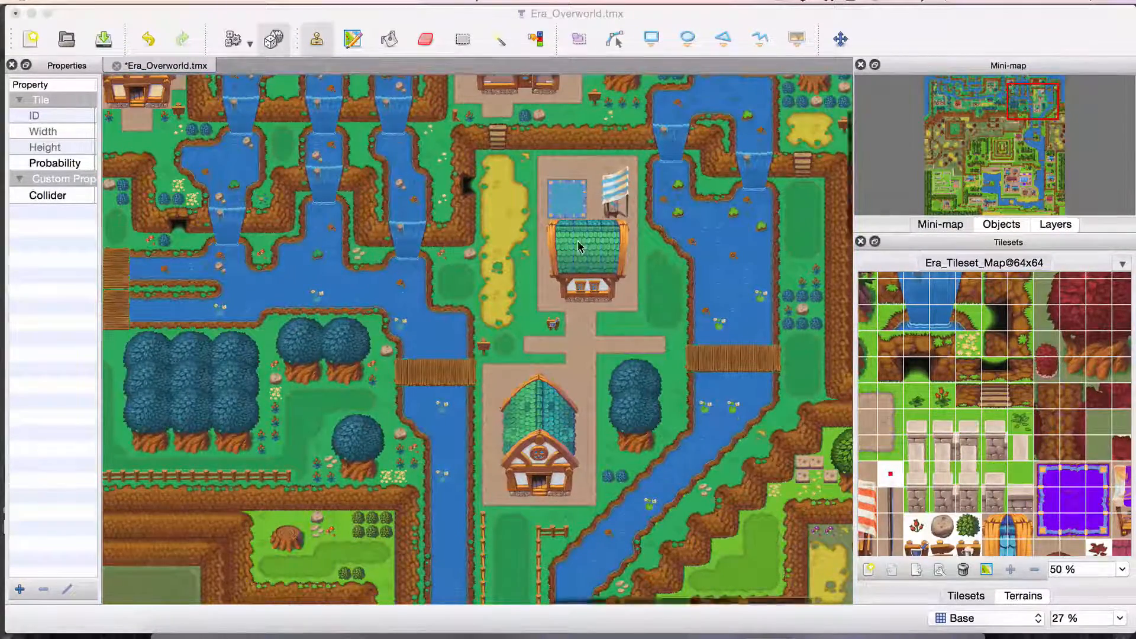
pyautogui.scroll(4, 579, 246)
pyautogui.hscroll(4, 579, 246)
pyautogui.scroll(-2, 579, 246)
pyautogui.hscroll(-1, 579, 246)
pyautogui.scroll(-10, 579, 247)
pyautogui.hscroll(-3, 579, 246)
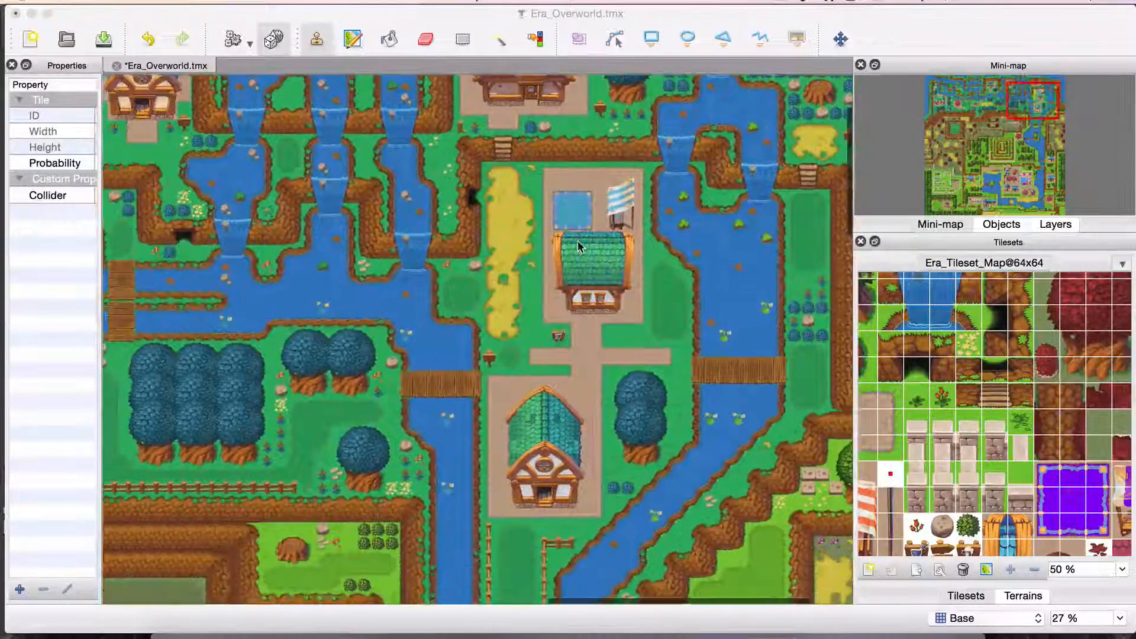
pyautogui.hscroll(2, 579, 247)
pyautogui.scroll(-10, 579, 247)
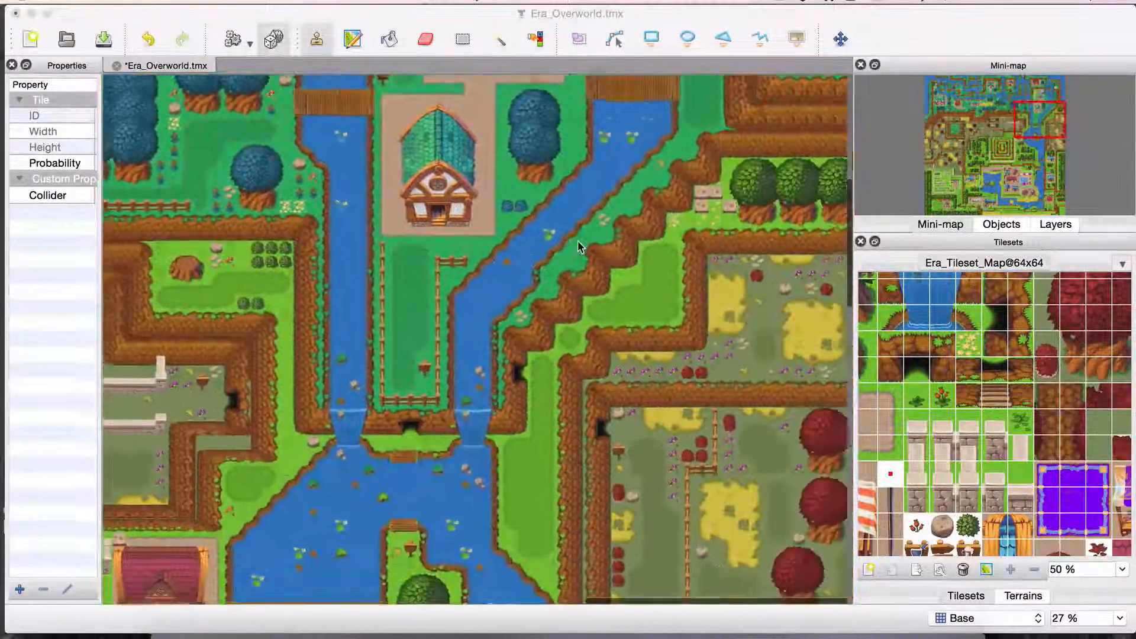
pyautogui.scroll(-1, 578, 246)
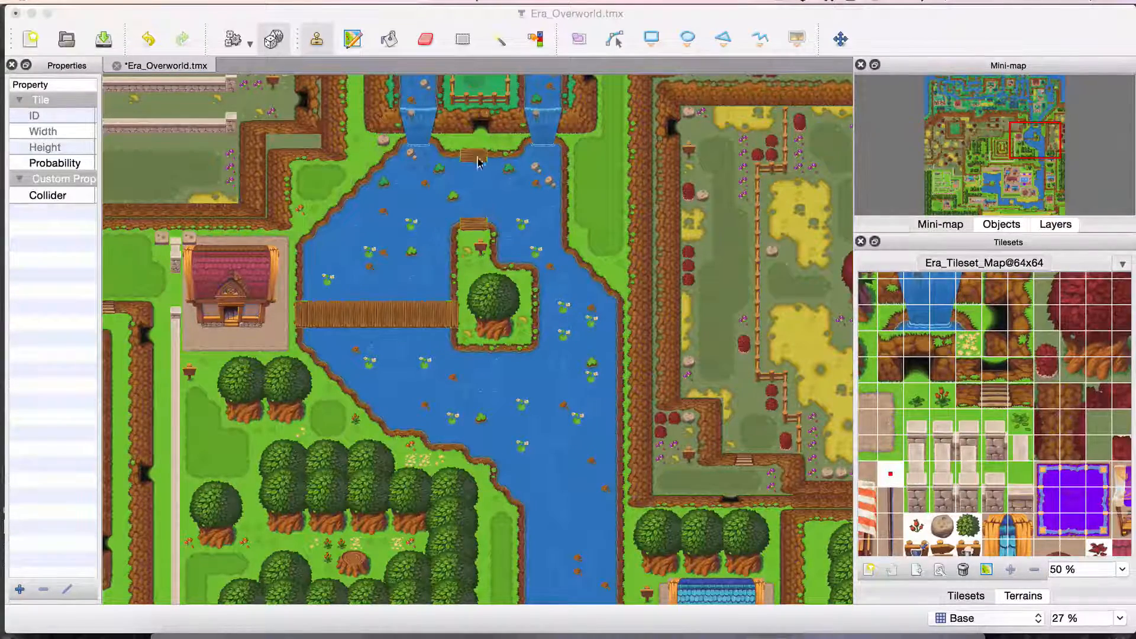
# Step: Revisit the northwestern village and trace the map across to the twin waterfalls and cave entrance above the lake
pyautogui.scroll(10, 462, 186)
pyautogui.hscroll(-20, 462, 186)
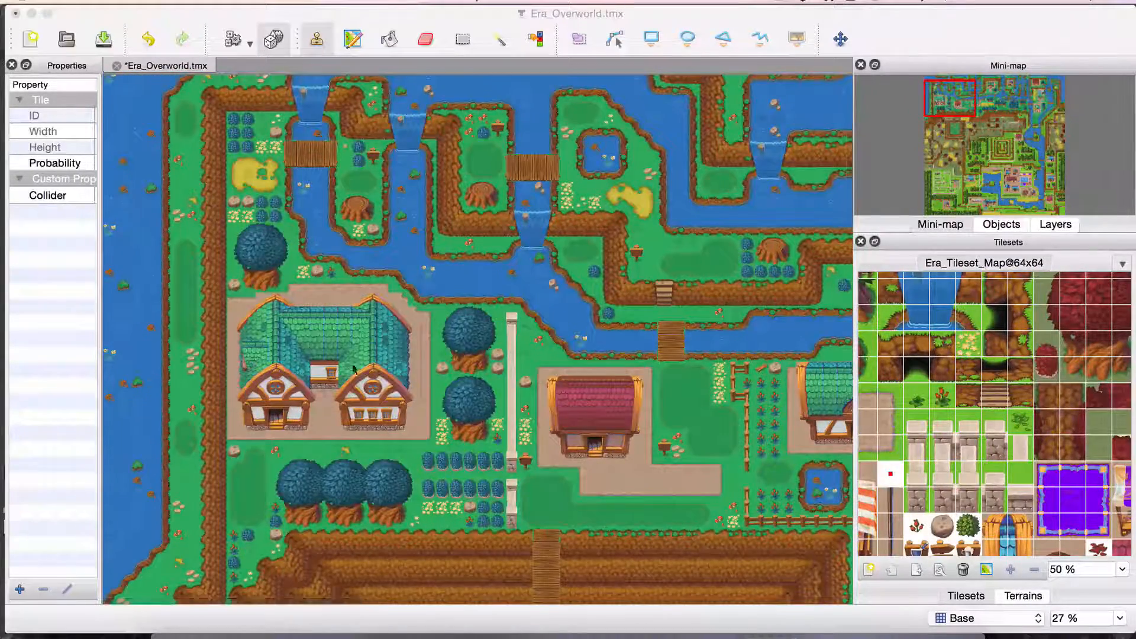
pyautogui.scroll(-5, 389, 367)
pyautogui.hscroll(15, 389, 366)
pyautogui.scroll(4, 389, 371)
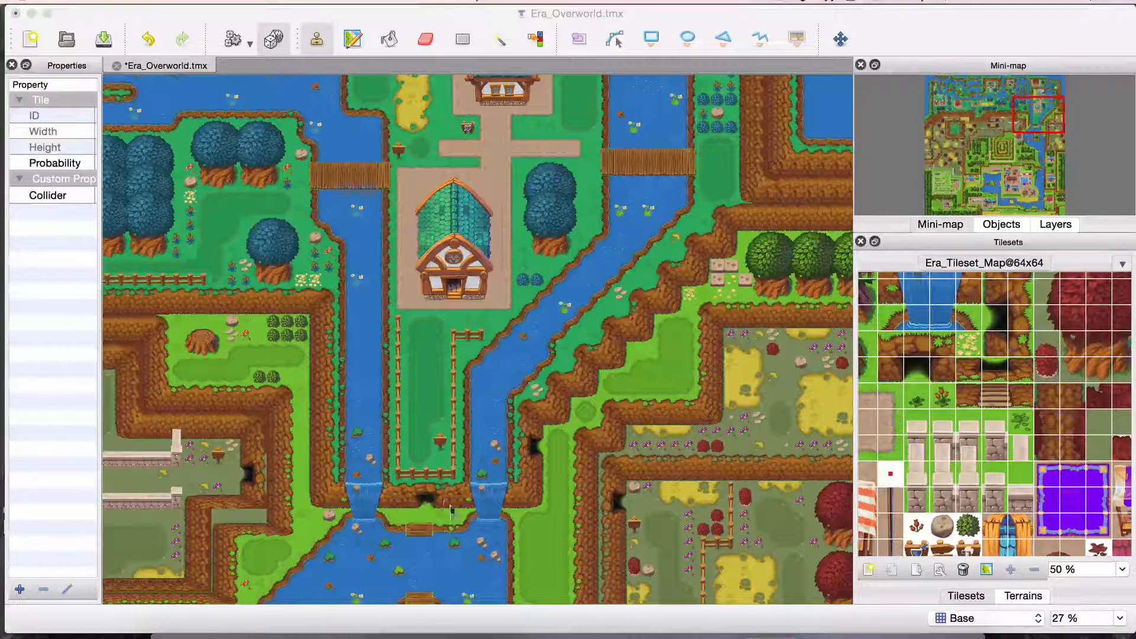
pyautogui.scroll(-3, 439, 528)
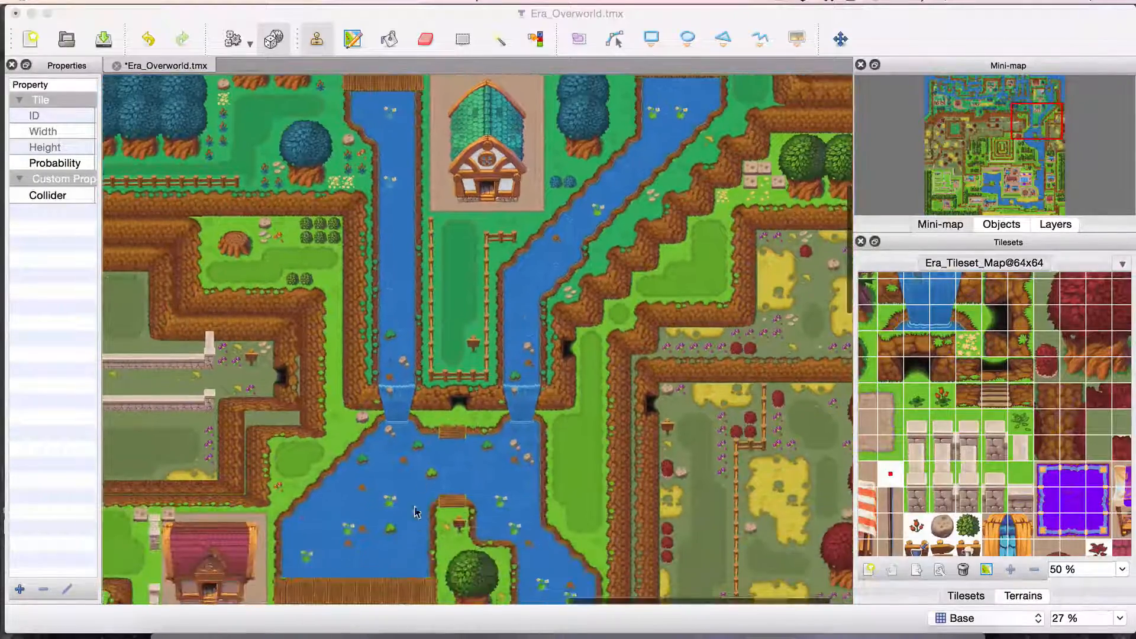
pyautogui.scroll(-8, 478, 451)
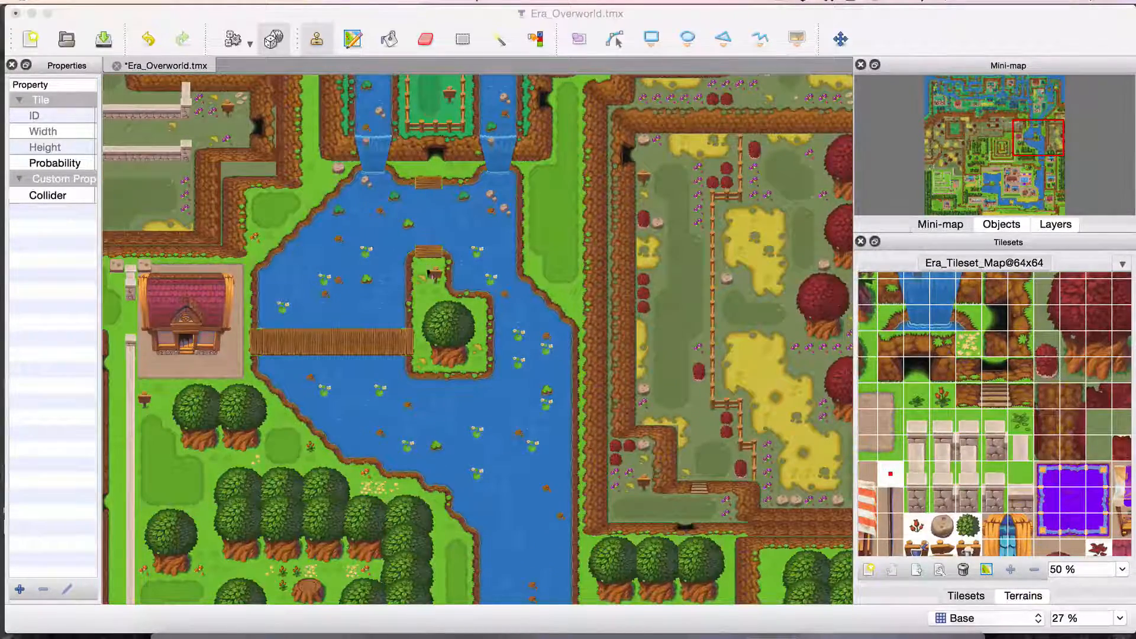
# Step: Inspect the concentric cliff maze west of the lake, including its stairs and cave openings
pyautogui.hscroll(-7, 310, 385)
pyautogui.scroll(-2, 309, 385)
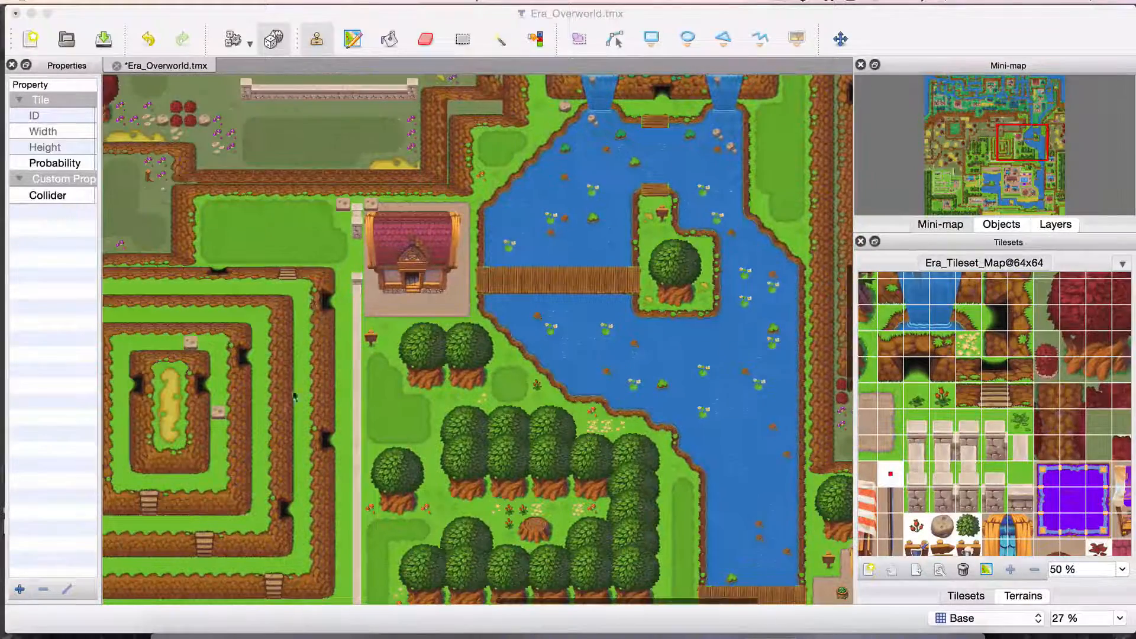
pyautogui.hscroll(-2, 407, 266)
pyautogui.scroll(-1, 407, 266)
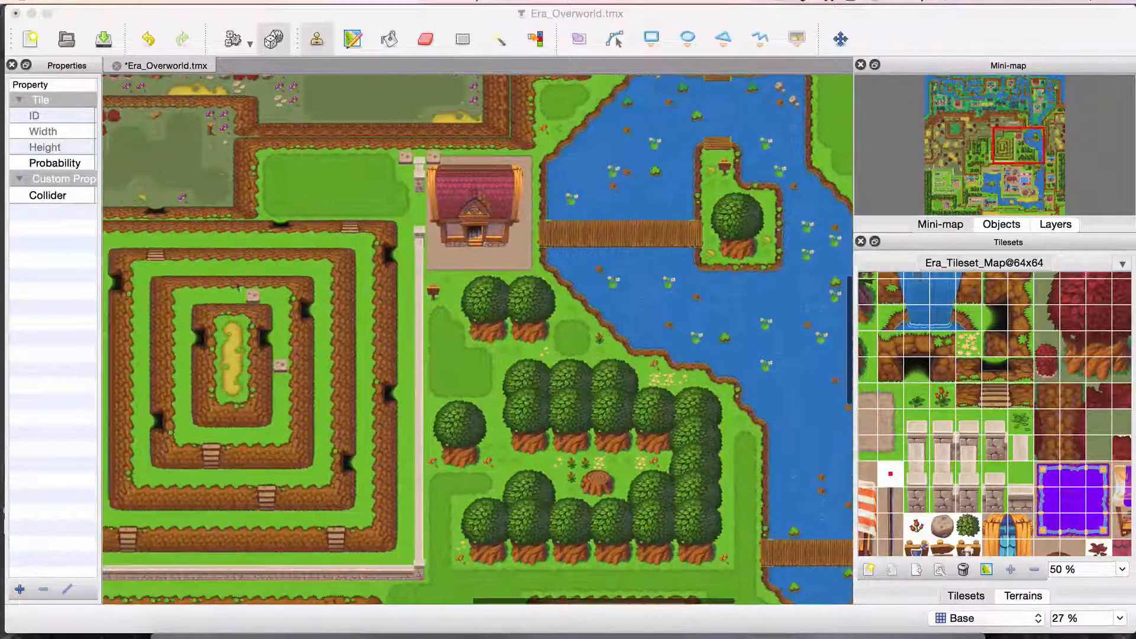
pyautogui.scroll(-3, 389, 384)
pyautogui.hscroll(-3, 389, 383)
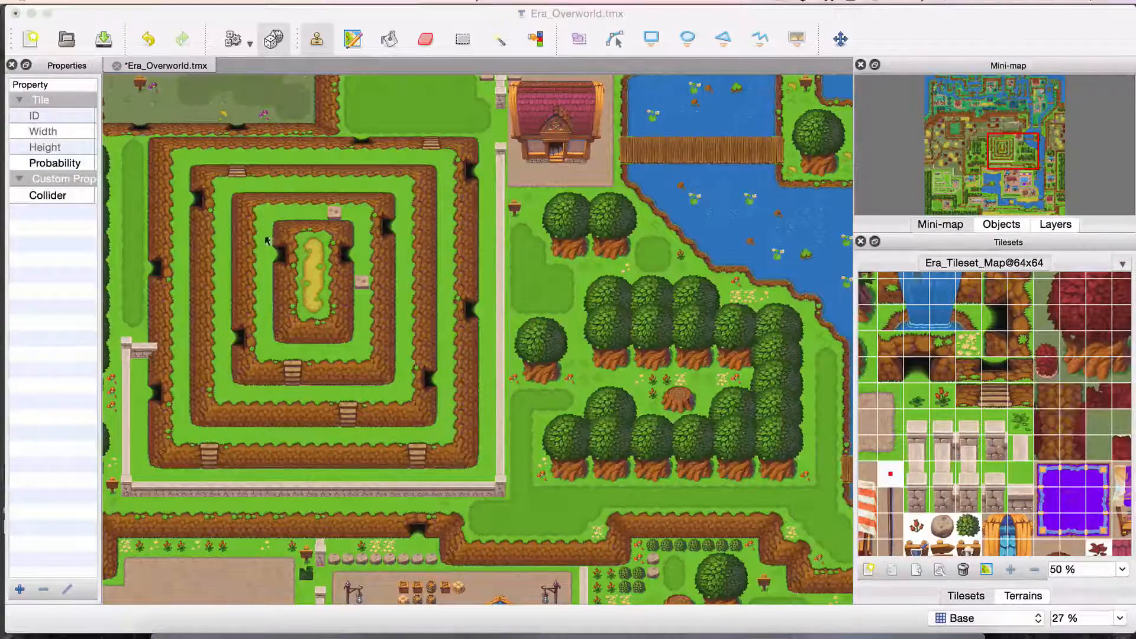
# Step: Examine the lake area with its tree island, wooden bridge, waterfalls and the red-roofed house on the shore
pyautogui.hscroll(5, 360, 384)
pyautogui.scroll(3, 359, 383)
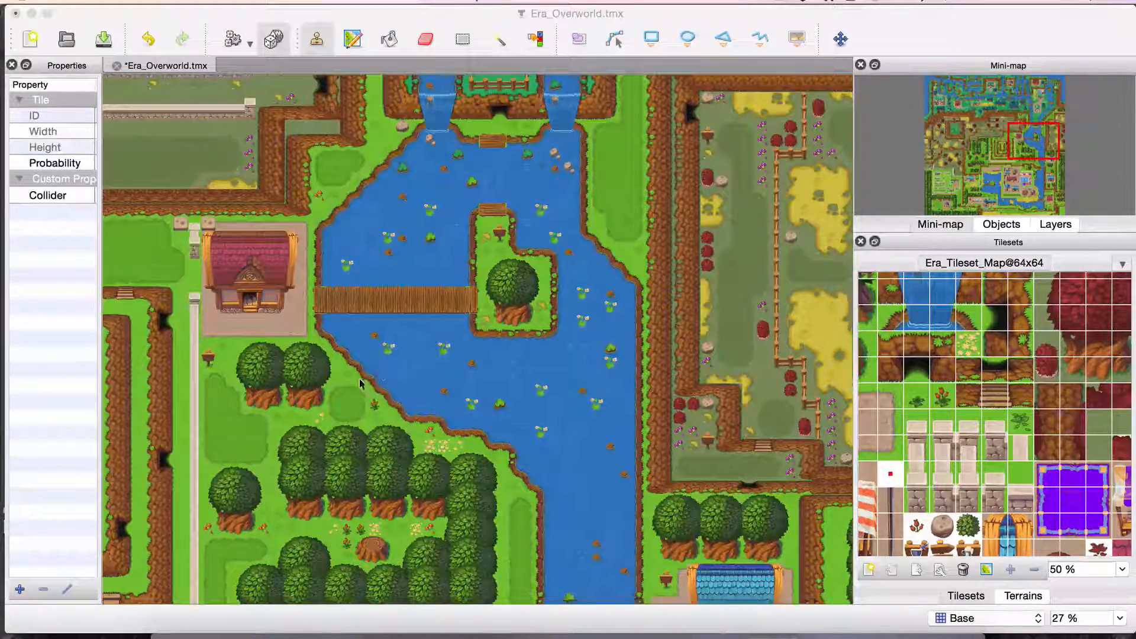
pyautogui.hscroll(-3, 360, 384)
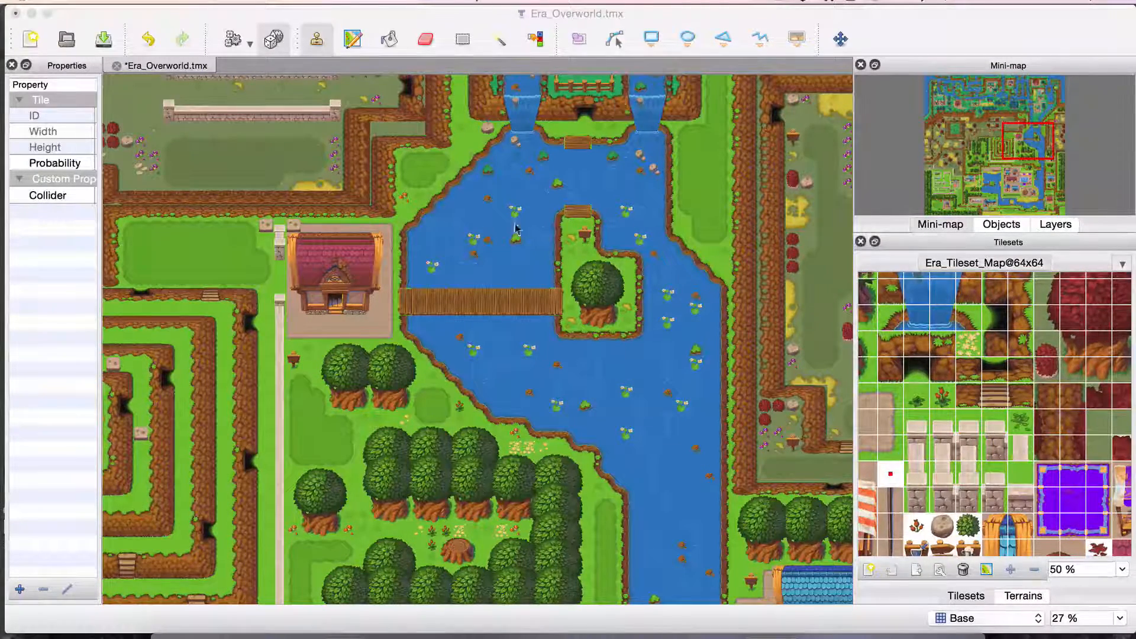
pyautogui.scroll(5, 314, 377)
pyautogui.hscroll(3, 314, 377)
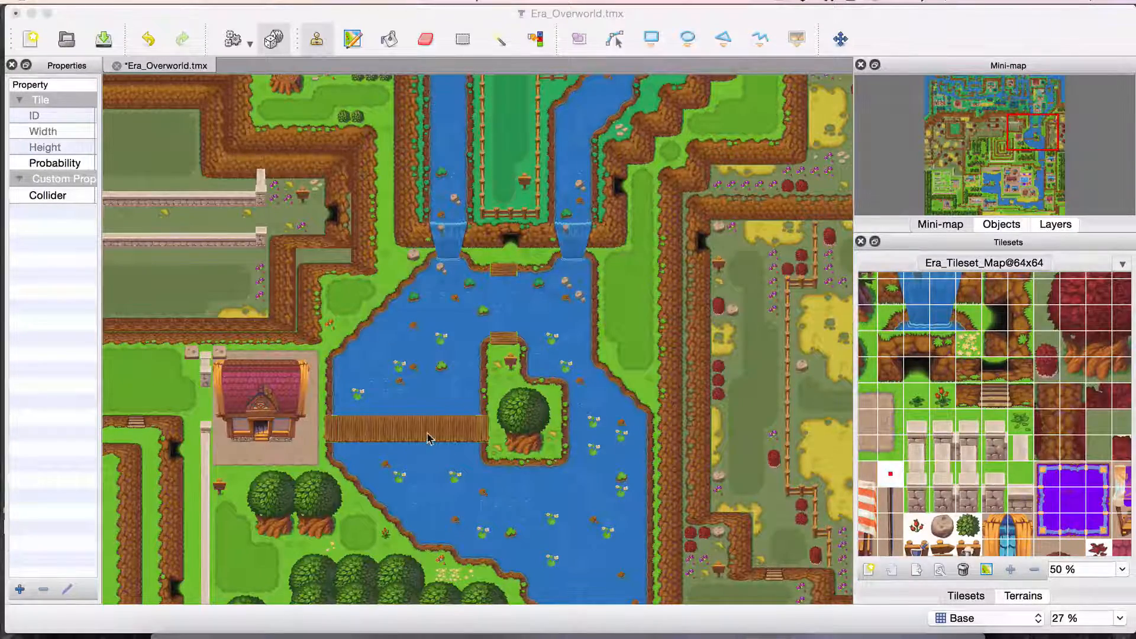
pyautogui.scroll(-2, 260, 448)
pyautogui.hscroll(-2, 260, 448)
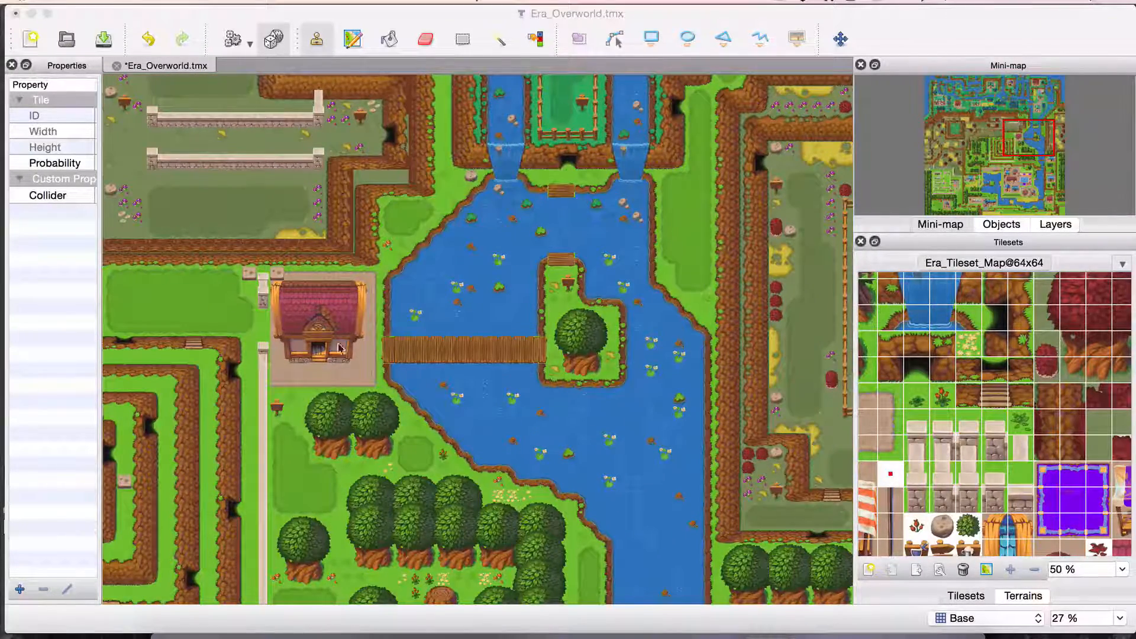
pyautogui.hscroll(3, 340, 314)
pyautogui.scroll(-1, 340, 314)
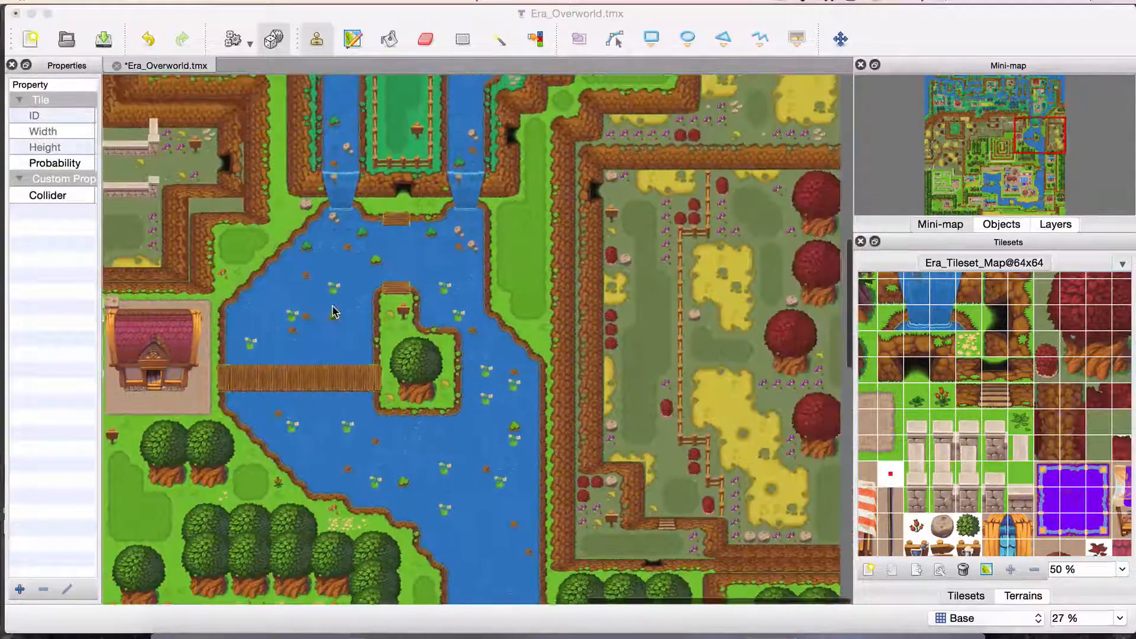
# Step: Inspect the tree grove between the cliff maze and the river, along with the southern bridge and market town edge
pyautogui.scroll(-5, 333, 311)
pyautogui.hscroll(-5, 333, 310)
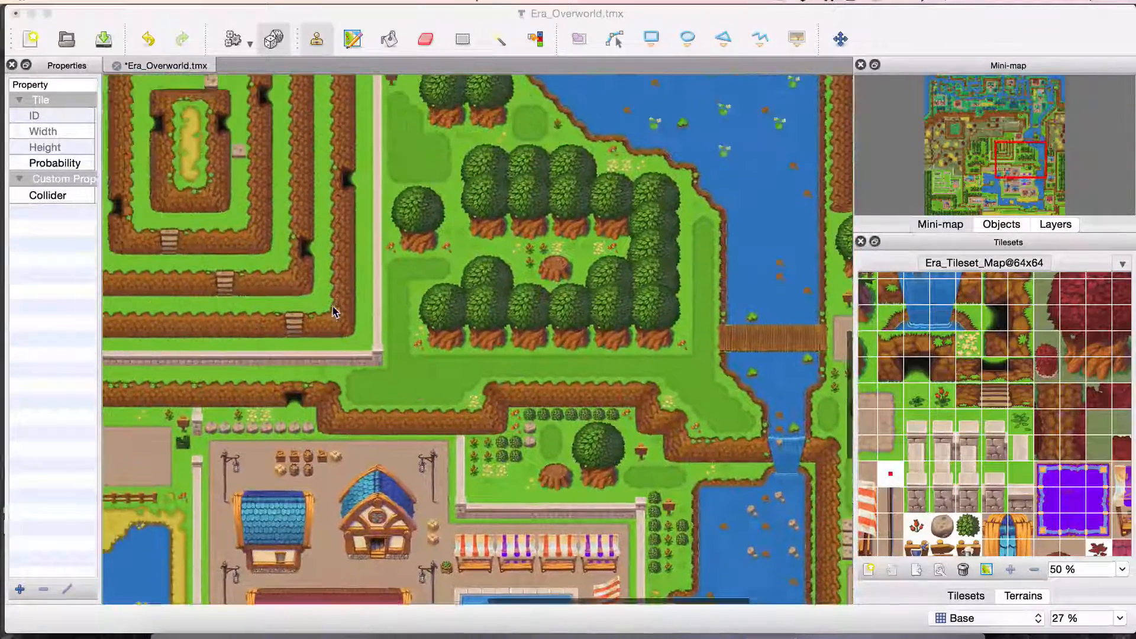
pyautogui.scroll(3, 496, 302)
pyautogui.hscroll(-2, 496, 302)
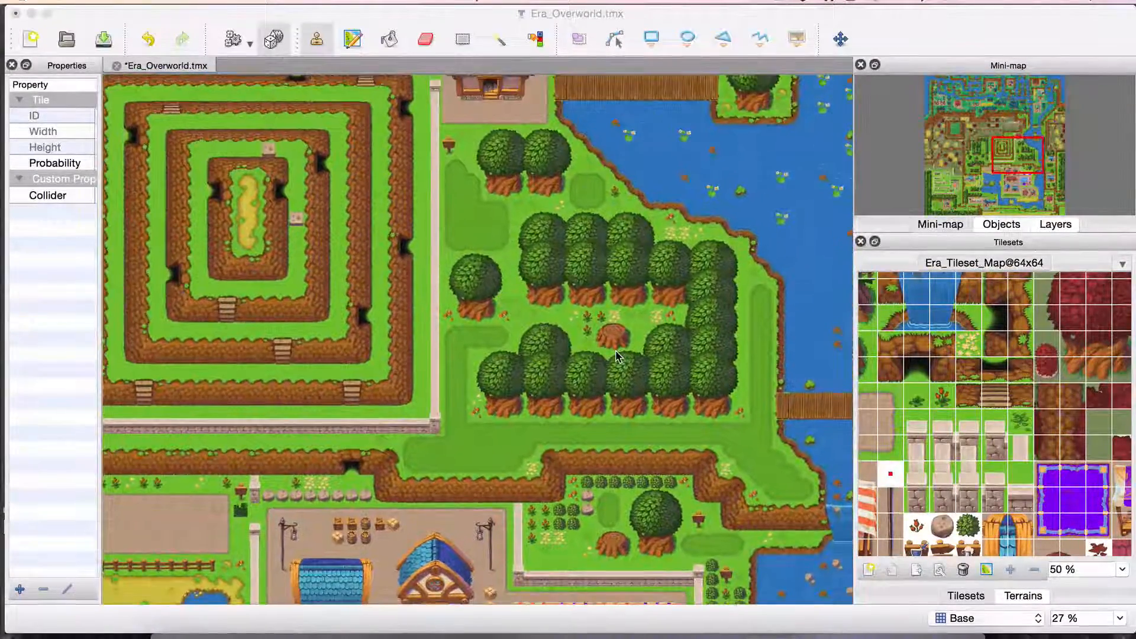
pyautogui.hscroll(4, 618, 357)
pyautogui.scroll(-1, 617, 357)
pyautogui.hscroll(3, 618, 357)
pyautogui.scroll(1, 617, 357)
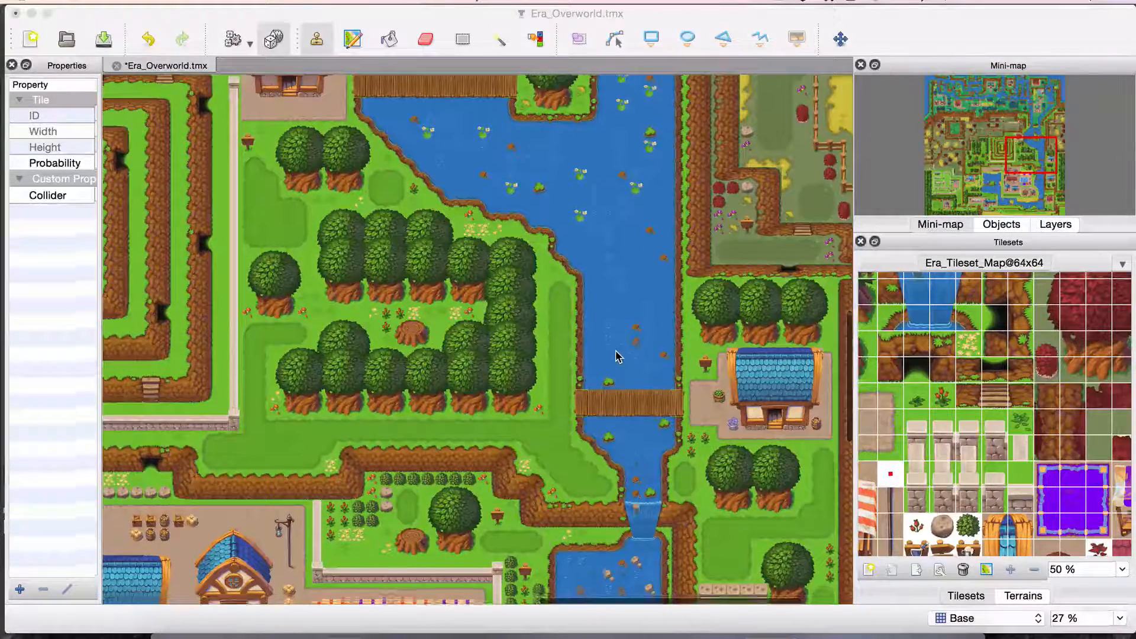
pyautogui.hscroll(3, 617, 357)
pyautogui.scroll(-1, 617, 356)
pyautogui.hscroll(-3, 616, 355)
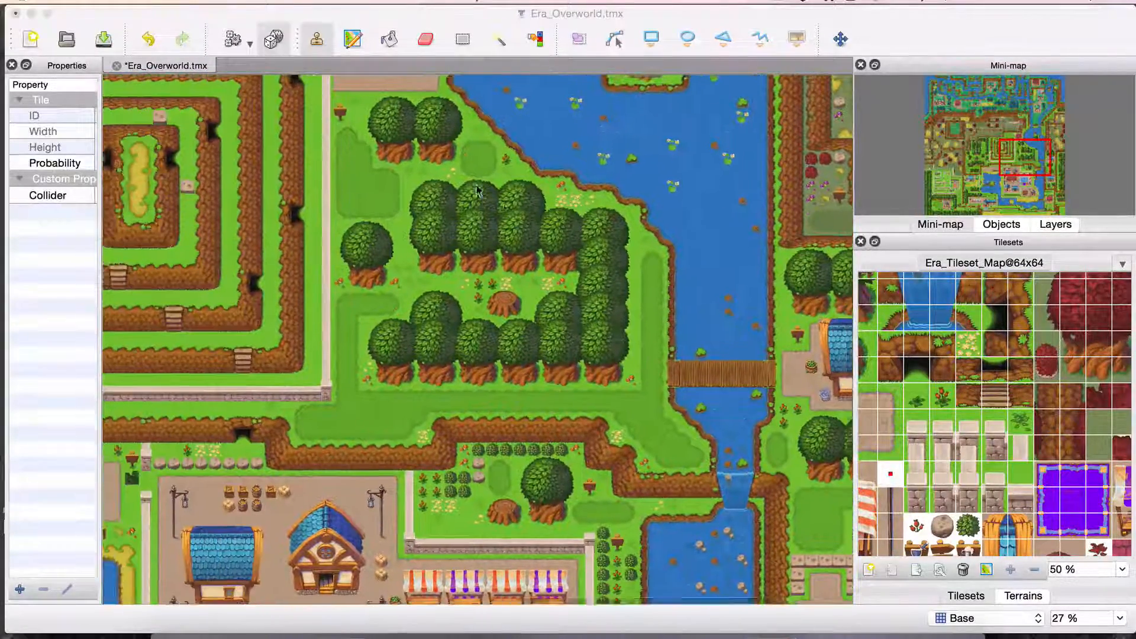
pyautogui.hscroll(2, 542, 354)
pyautogui.scroll(-1, 542, 354)
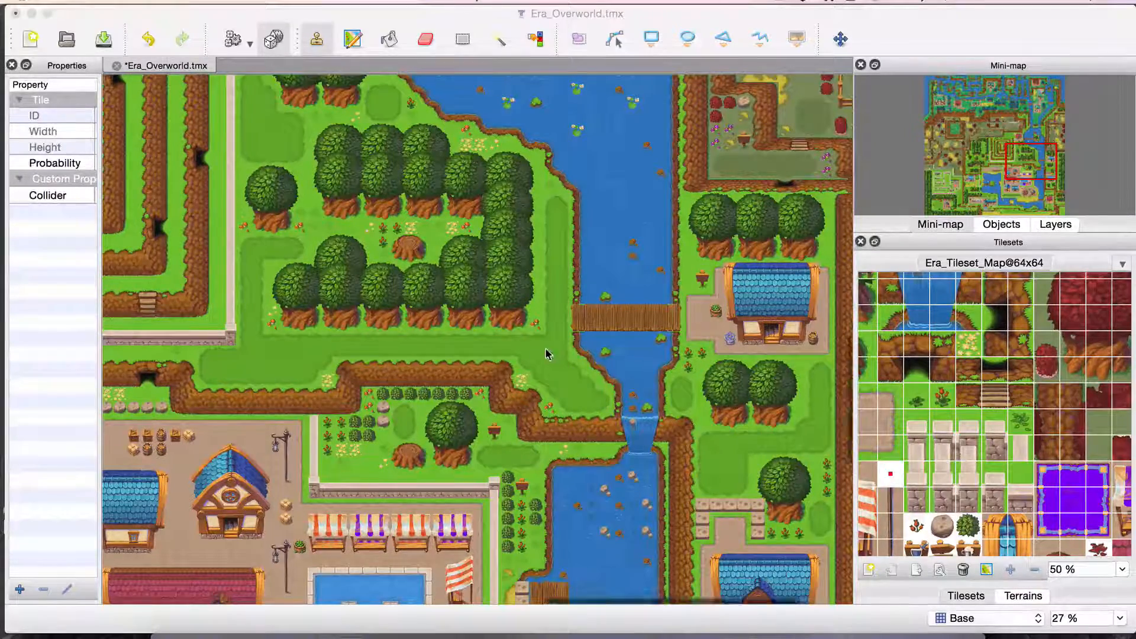
pyautogui.scroll(1, 546, 354)
pyautogui.hscroll(-1, 545, 354)
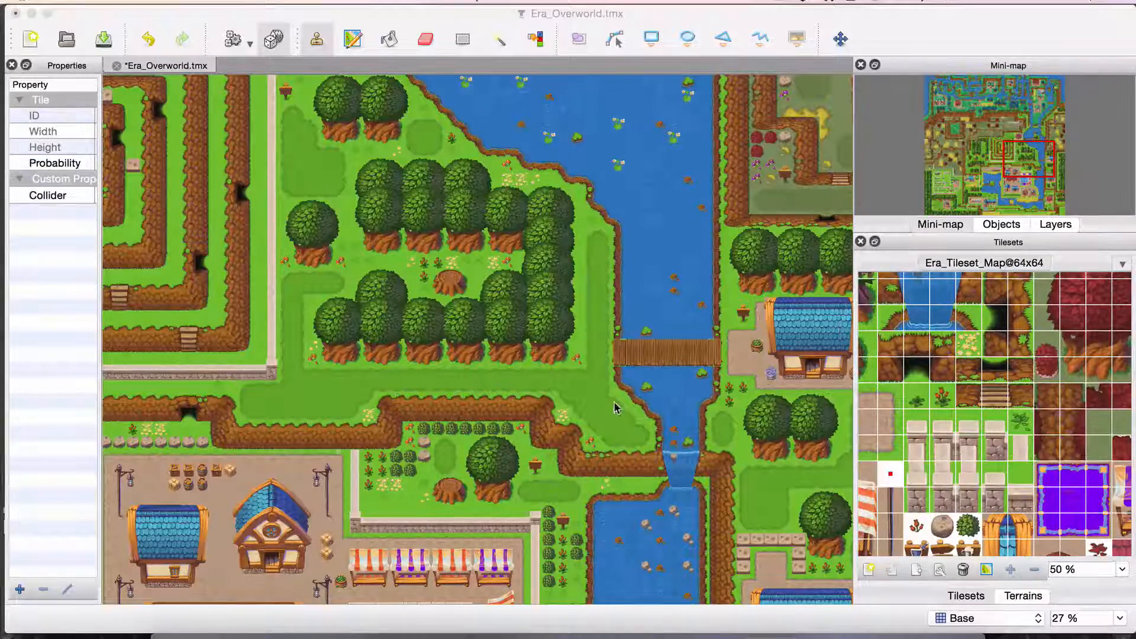
# Step: Examine the houses and tree rows east of the river and the market town's dock and stalls on the opposite bank
pyautogui.hscroll(3, 618, 409)
pyautogui.scroll(-5, 618, 409)
pyautogui.scroll(10, 616, 407)
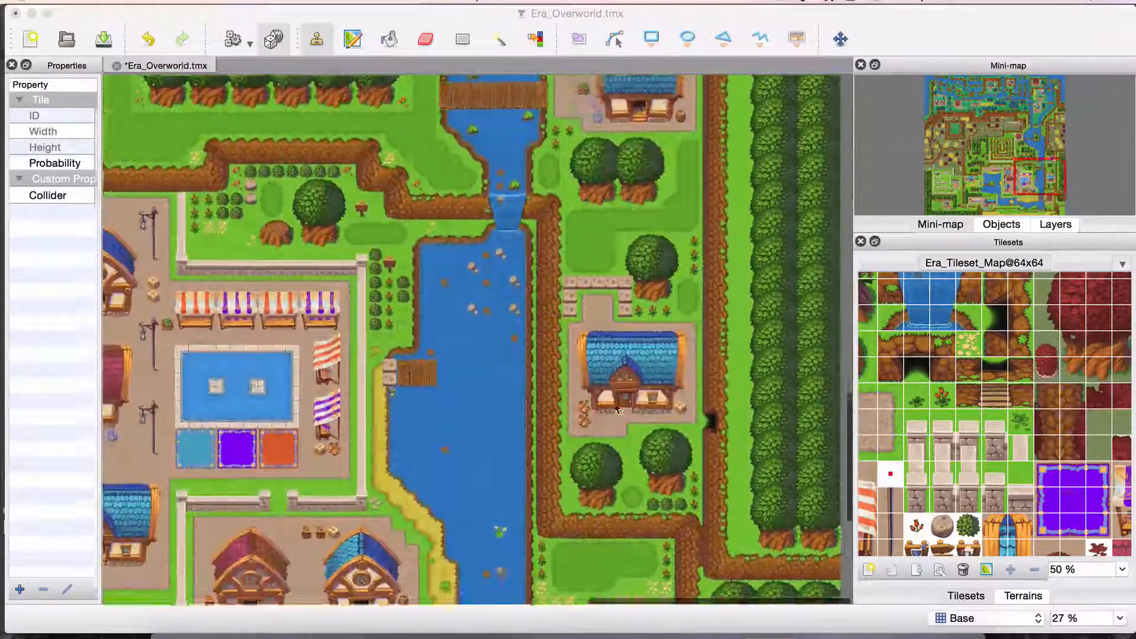
pyautogui.scroll(-7, 615, 408)
pyautogui.hscroll(-10, 616, 407)
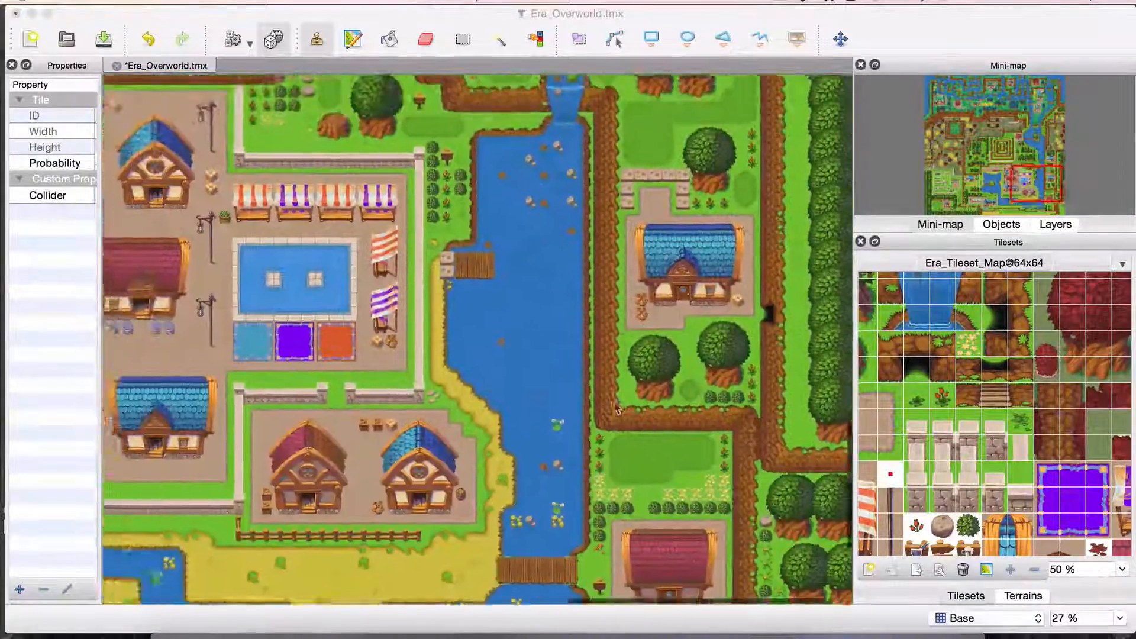
pyautogui.hscroll(8, 615, 407)
pyautogui.scroll(1, 615, 407)
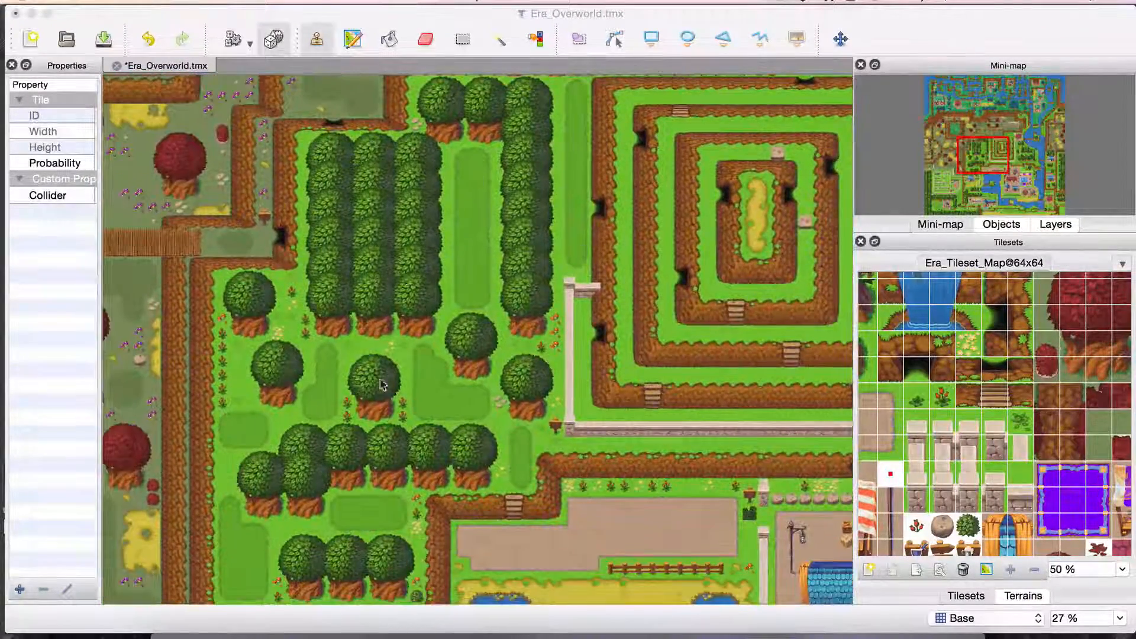
# Step: Inspect the green forest west of the concentric cliff maze and the red-tree plateau bordering it to the north
pyautogui.scroll(3, 402, 256)
pyautogui.hscroll(1, 402, 255)
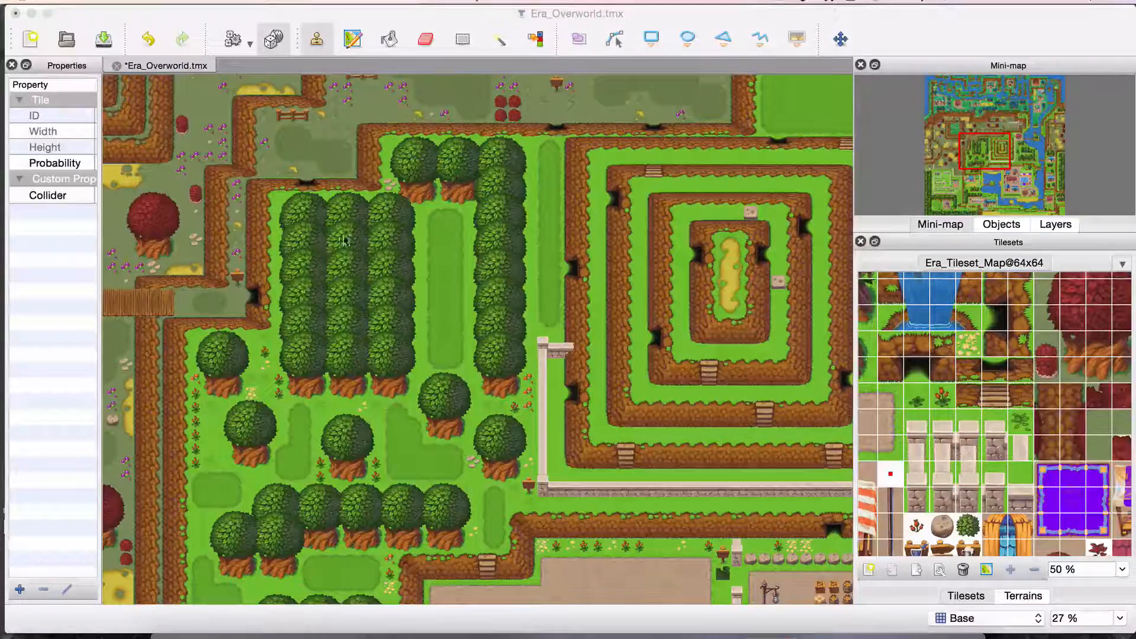
pyautogui.scroll(6, 386, 272)
pyautogui.hscroll(1, 386, 273)
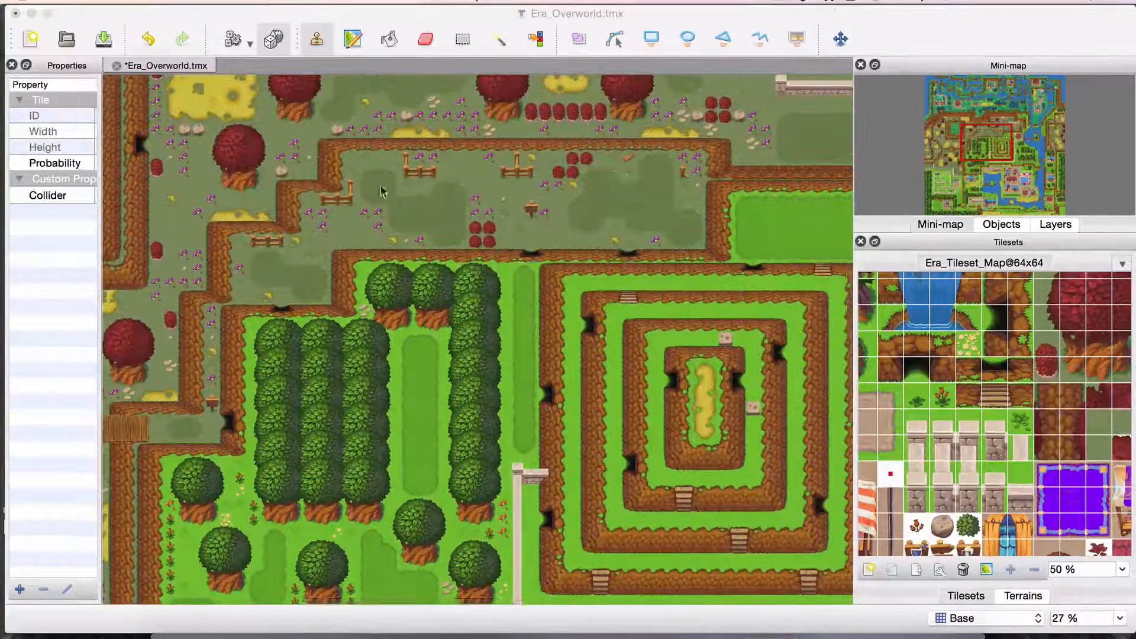
pyautogui.scroll(-2, 344, 266)
pyautogui.hscroll(-2, 344, 266)
pyautogui.scroll(6, 343, 266)
pyautogui.hscroll(-3, 344, 267)
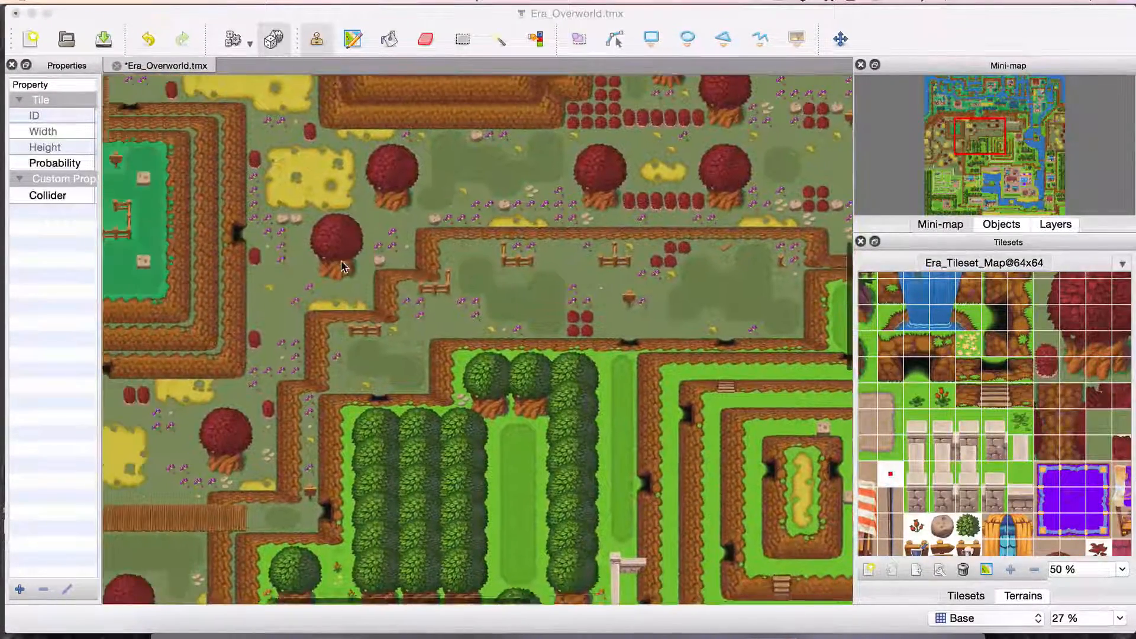
pyautogui.scroll(-14, 368, 351)
pyautogui.hscroll(4, 368, 350)
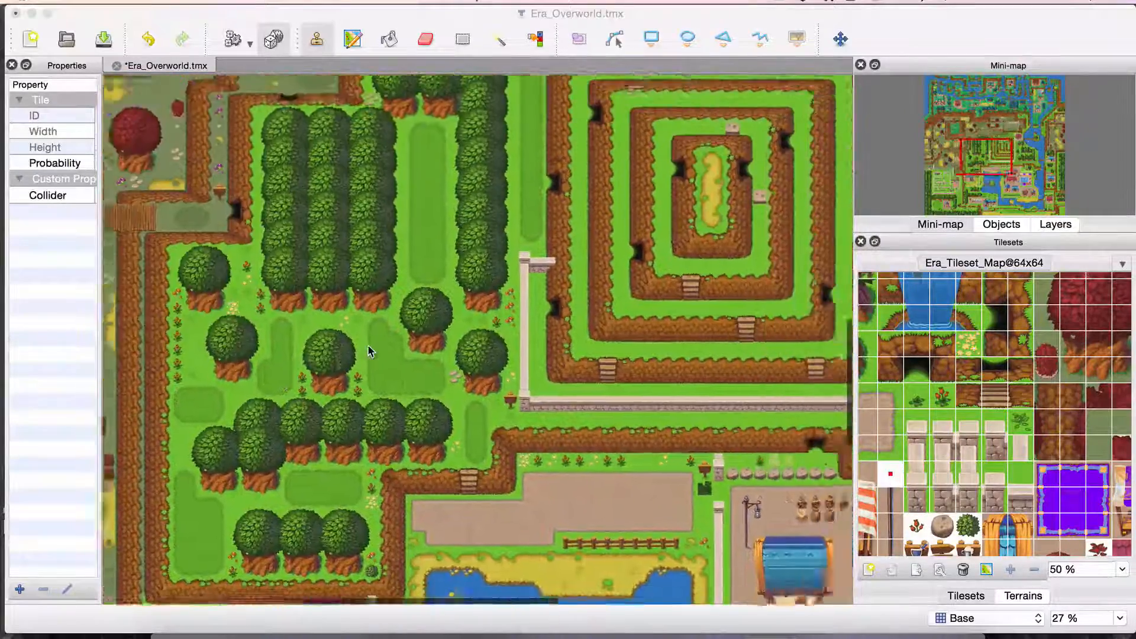
pyautogui.hscroll(14, 368, 350)
pyautogui.scroll(5, 367, 351)
pyautogui.hscroll(-20, 367, 349)
pyautogui.scroll(-4, 367, 350)
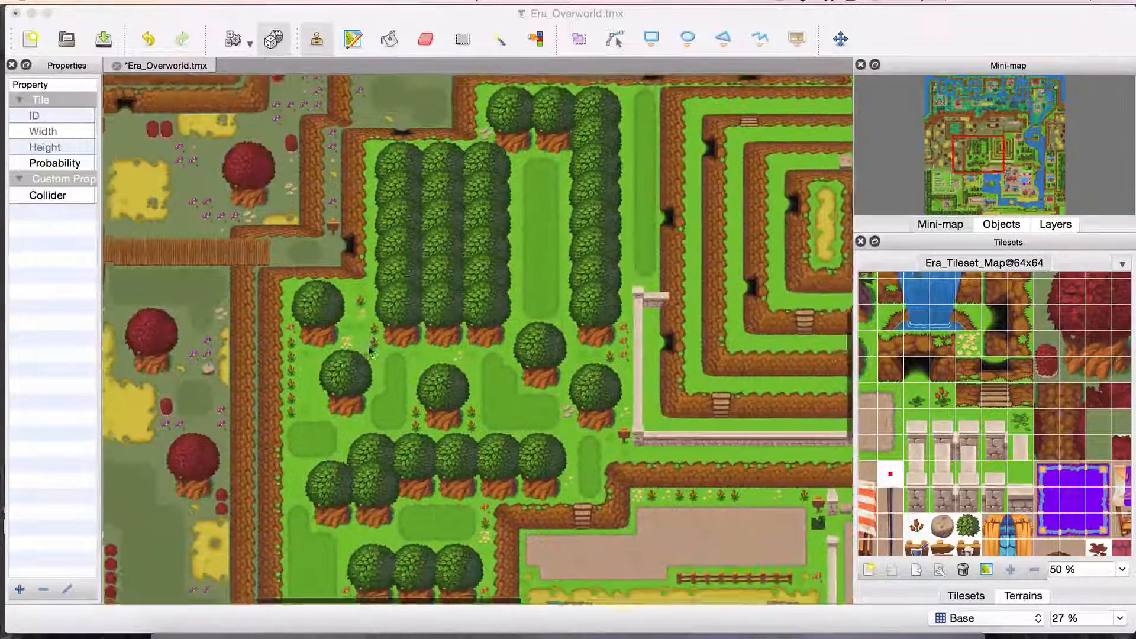
# Step: Follow the forest's southern stairs to the pond with the square grass island and its wooden bridge beside the town
pyautogui.hscroll(5, 432, 354)
pyautogui.scroll(-10, 469, 352)
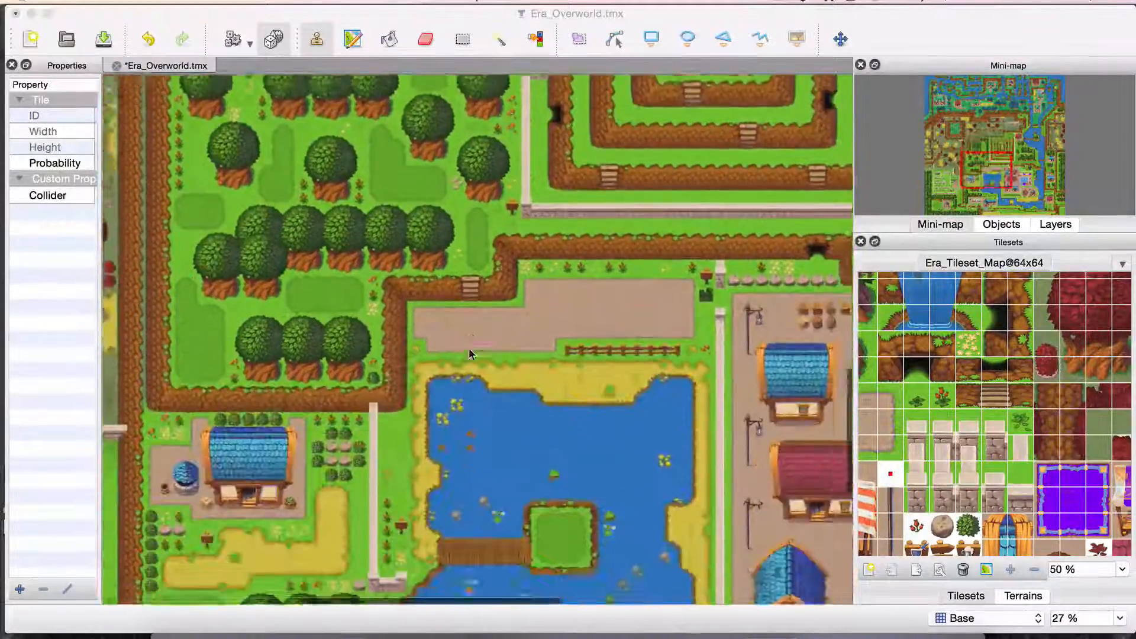
pyautogui.scroll(-4, 468, 353)
pyautogui.hscroll(-3, 469, 353)
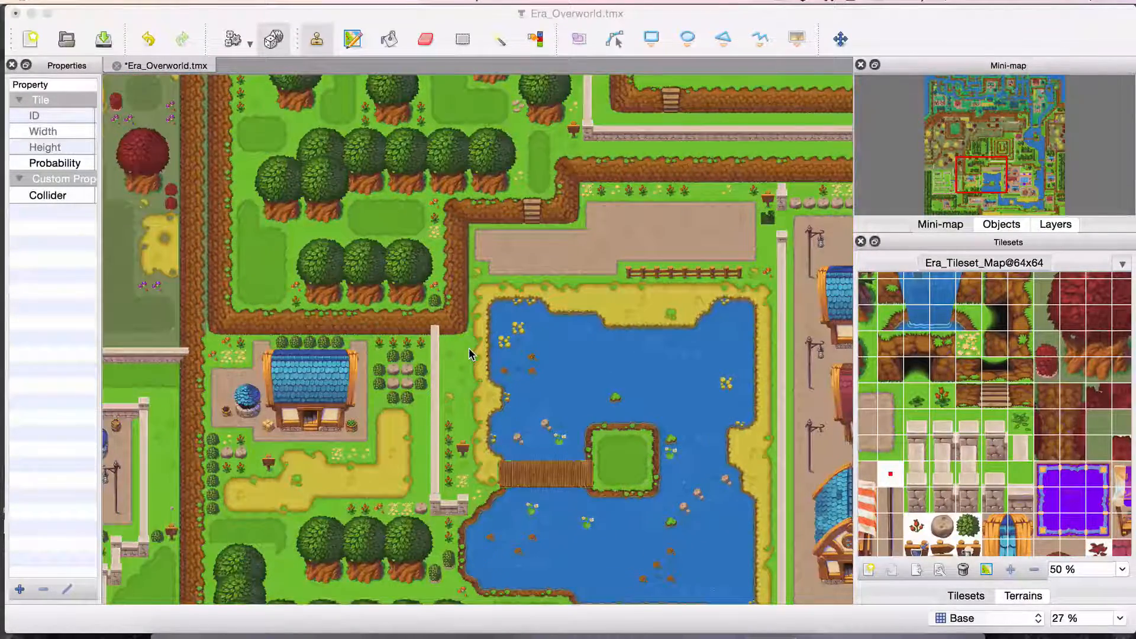
pyautogui.scroll(-8, 469, 353)
pyautogui.hscroll(14, 520, 323)
pyautogui.scroll(2, 520, 322)
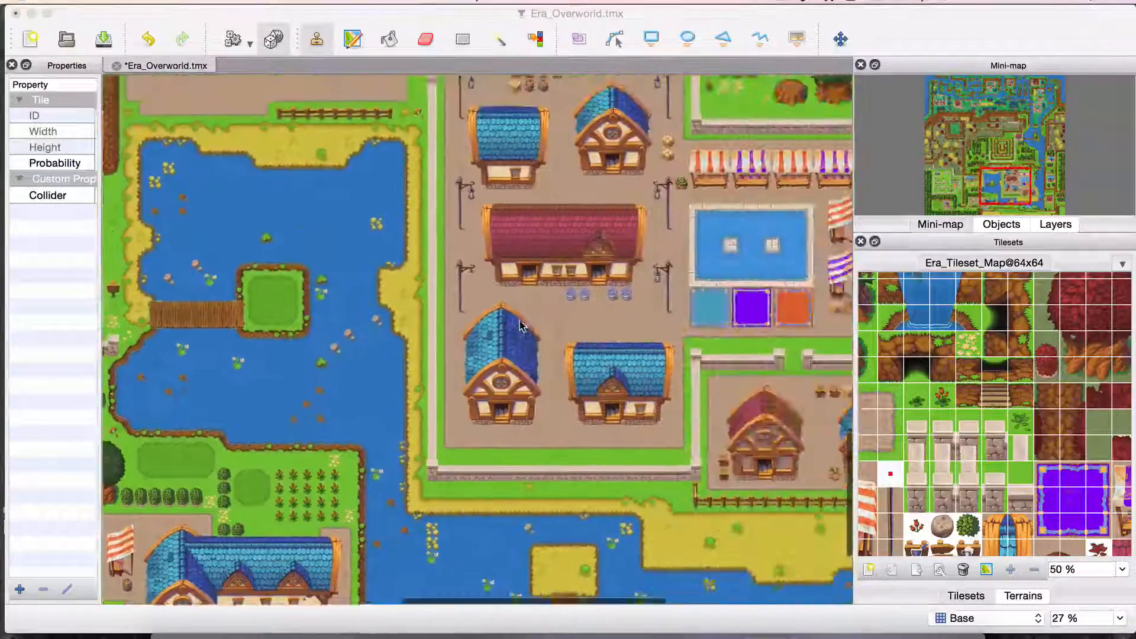
# Step: Examine the market town's houses, striped stalls, central pool, coloured carpets and surrounding stone walls
pyautogui.hscroll(13, 520, 322)
pyautogui.scroll(5, 520, 323)
pyautogui.scroll(-4, 520, 323)
pyautogui.hscroll(-1, 521, 322)
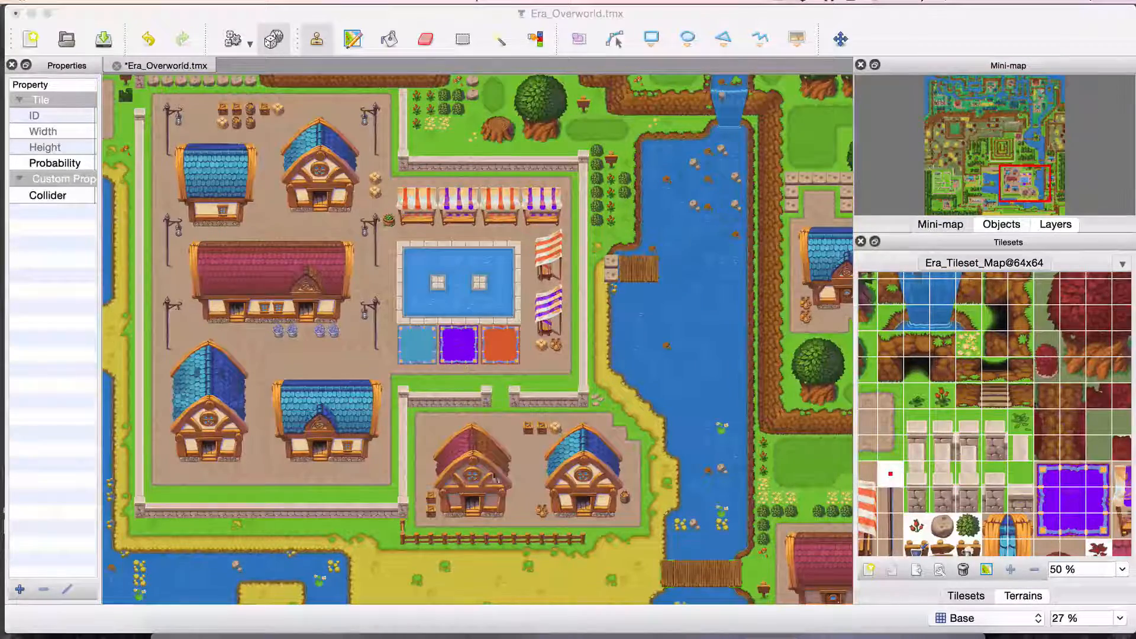
pyautogui.scroll(5, 586, 362)
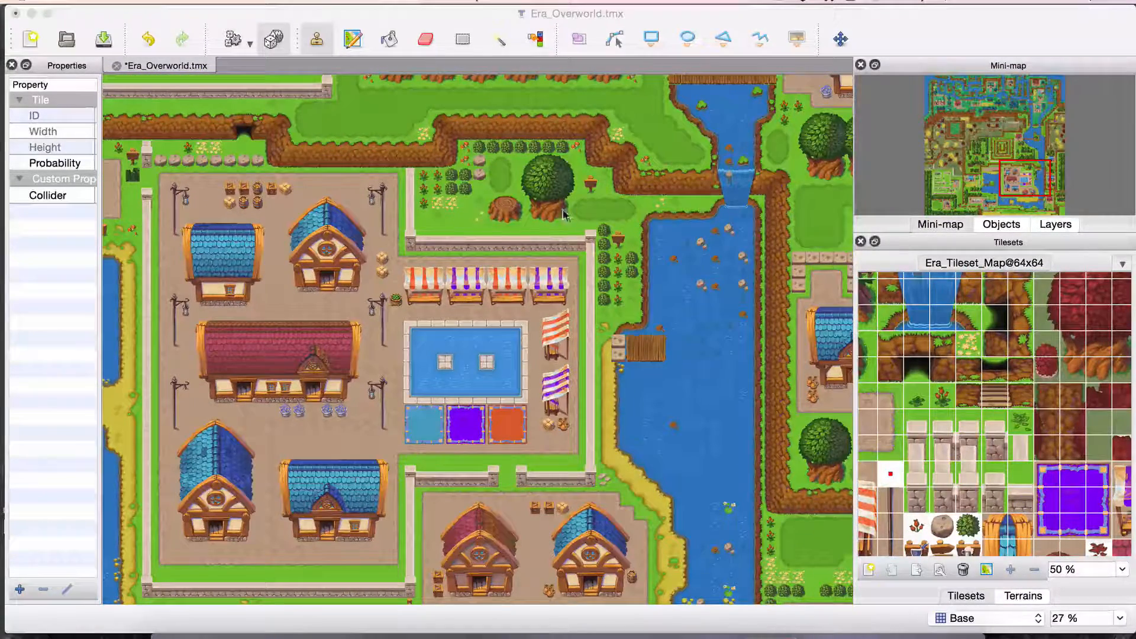
pyautogui.scroll(-3, 493, 220)
pyautogui.hscroll(-4, 494, 220)
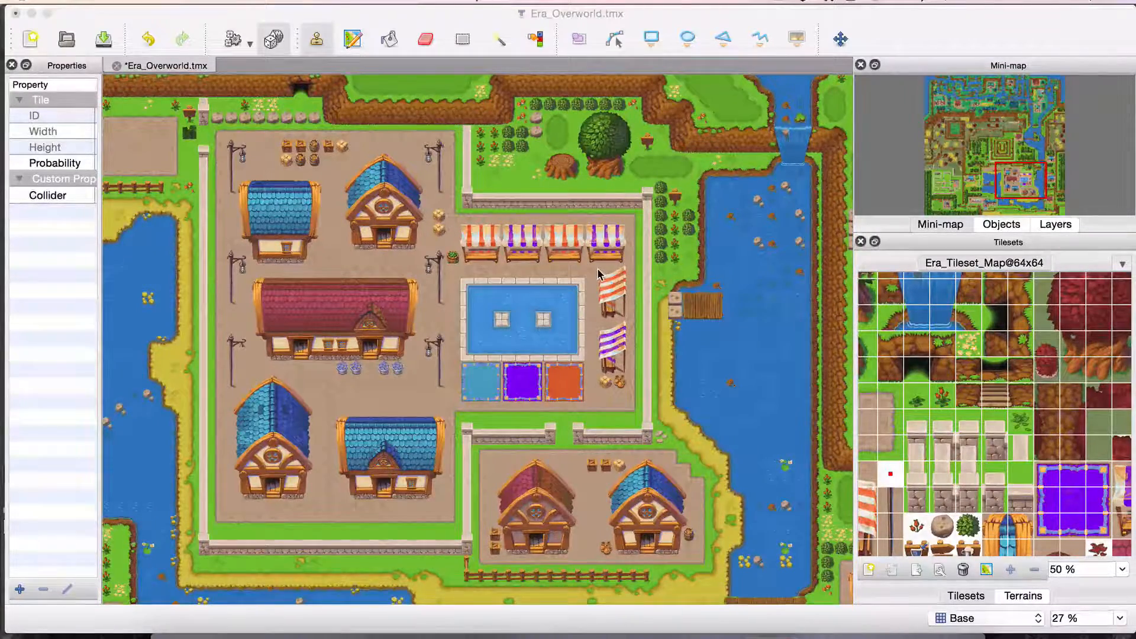
pyautogui.scroll(3, 598, 274)
pyautogui.hscroll(2, 589, 268)
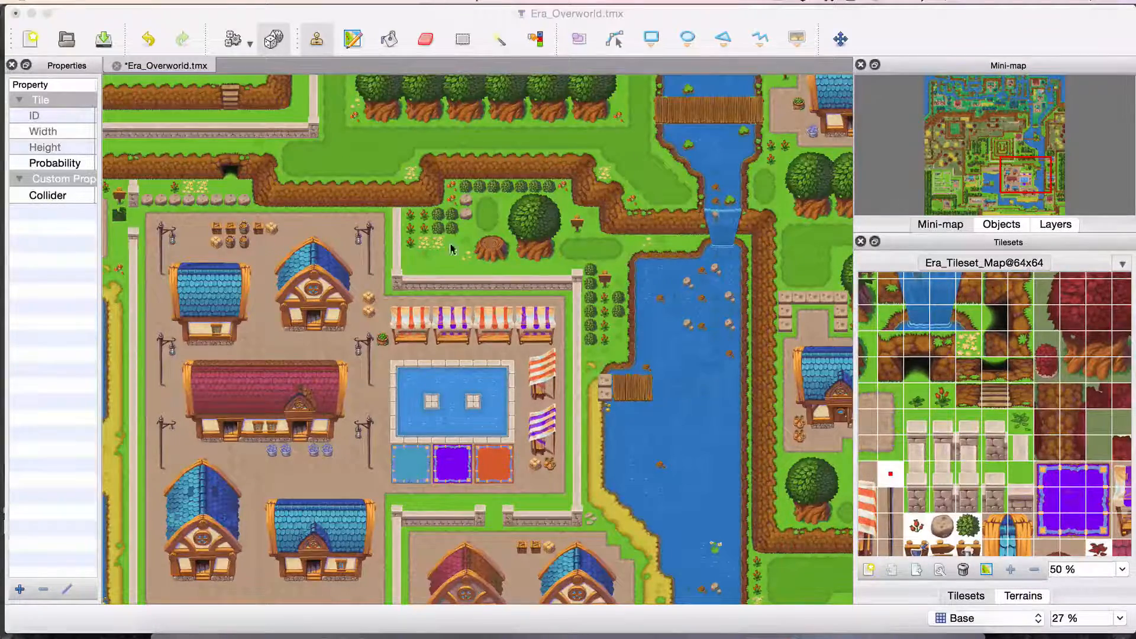
# Step: Inspect the map's southeastern corner, including the river bends, wooden bridge and red-roofed house between the cliffs
pyautogui.scroll(-11, 452, 249)
pyautogui.hscroll(5, 452, 249)
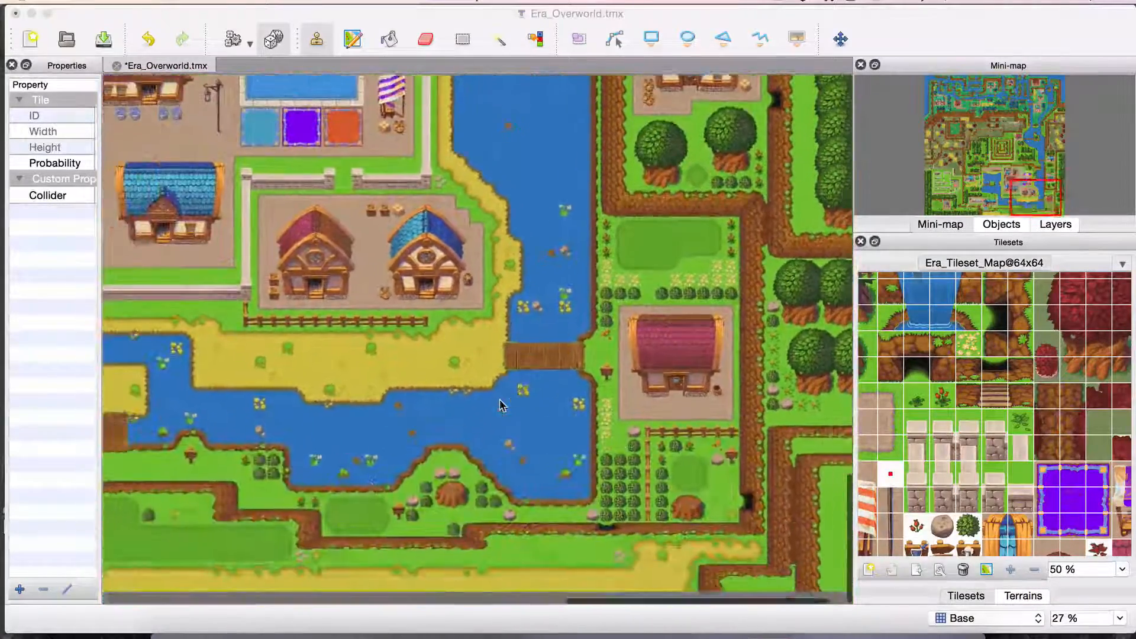
pyautogui.scroll(14, 695, 289)
pyautogui.hscroll(2, 695, 288)
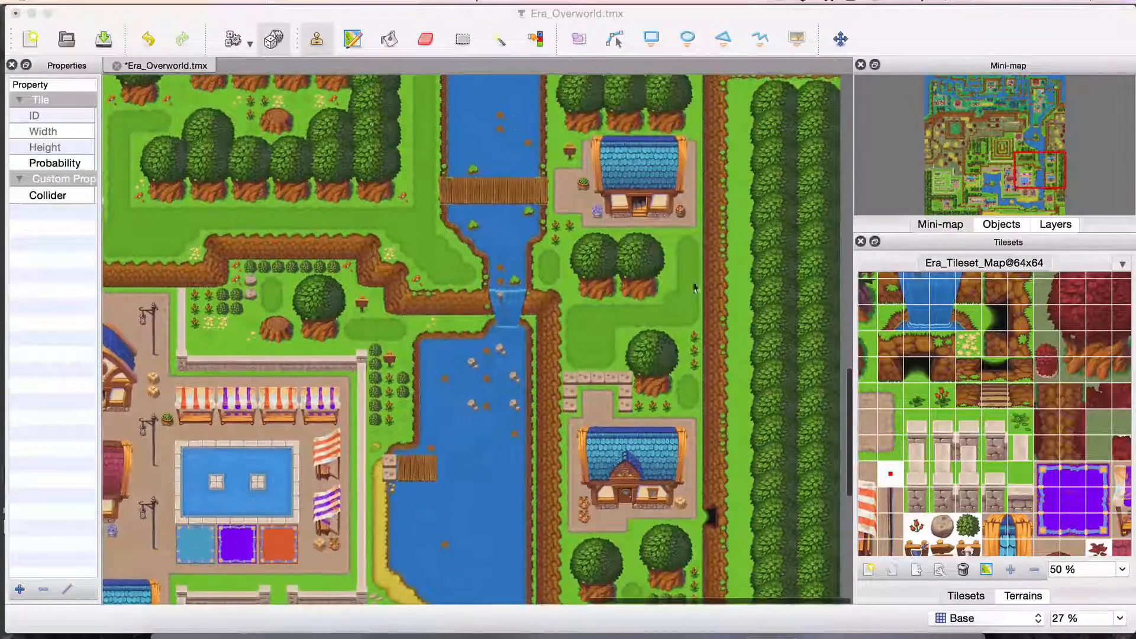
pyautogui.scroll(-14, 654, 468)
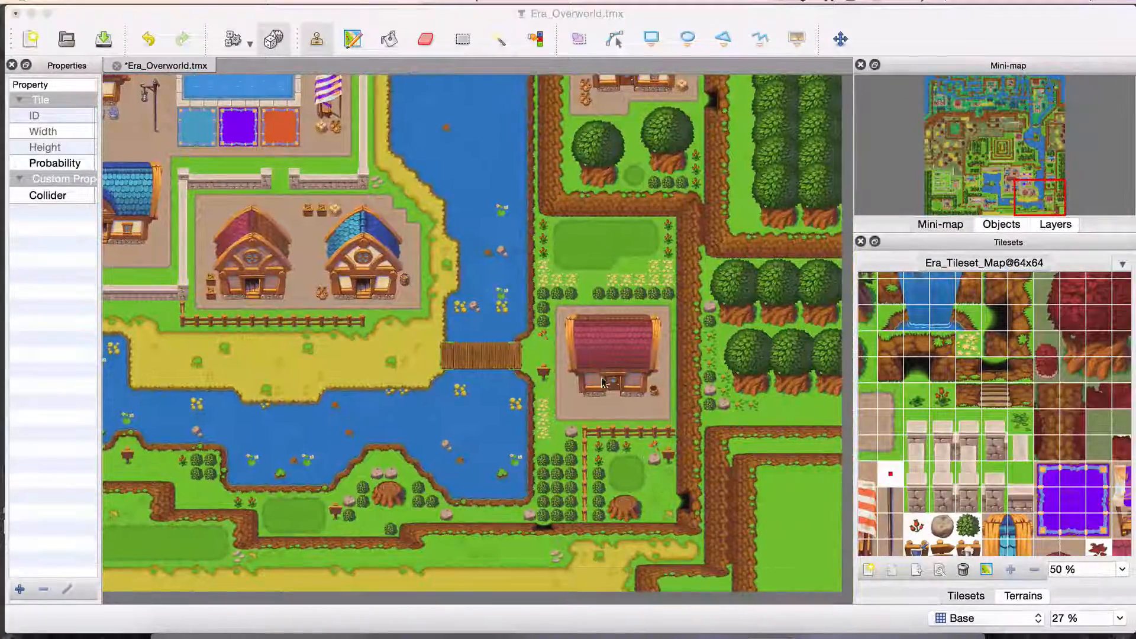
pyautogui.hscroll(-1, 602, 387)
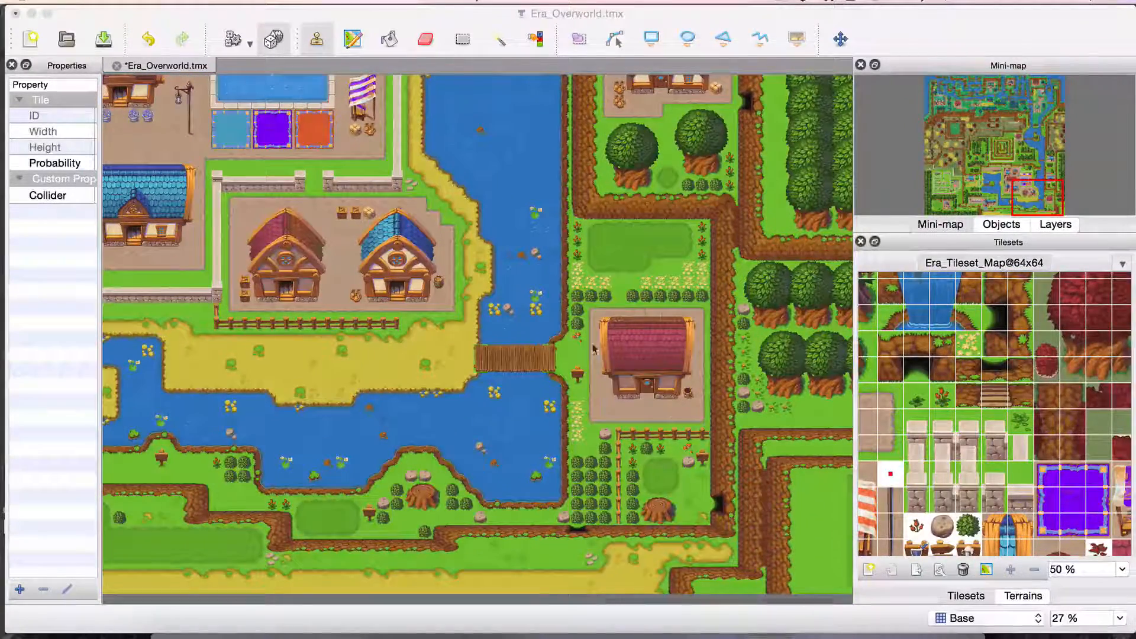
# Step: Trace the map from the southern tent market past the stone-wall maze to the red-tree area and its tiered cliff platform
pyautogui.hscroll(-20, 667, 409)
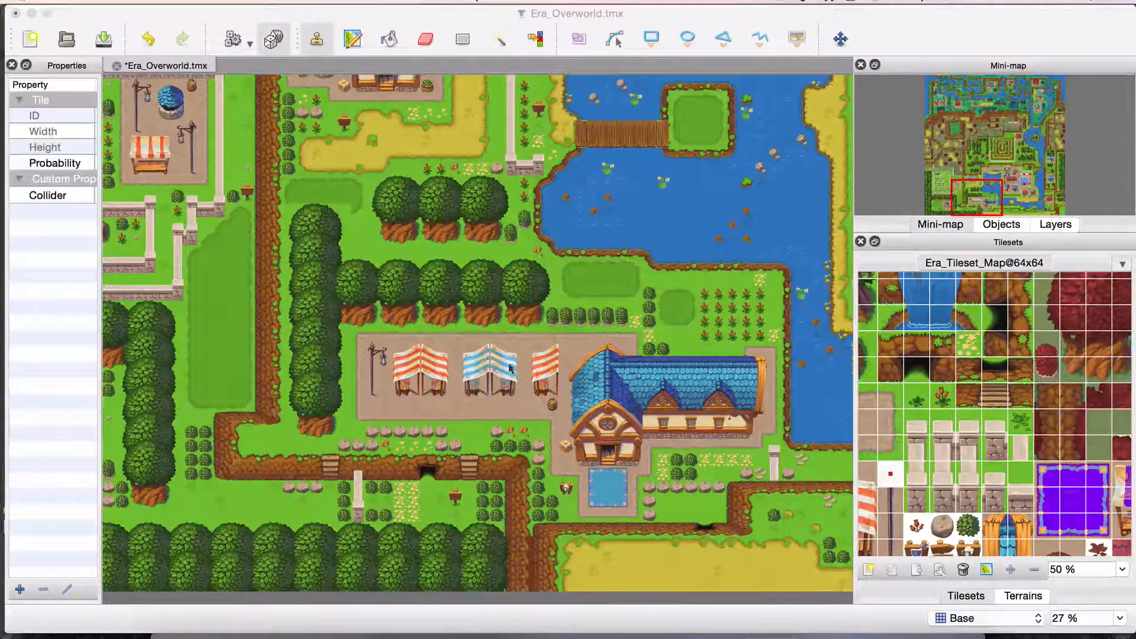
pyautogui.scroll(3, 533, 414)
pyautogui.hscroll(-11, 486, 363)
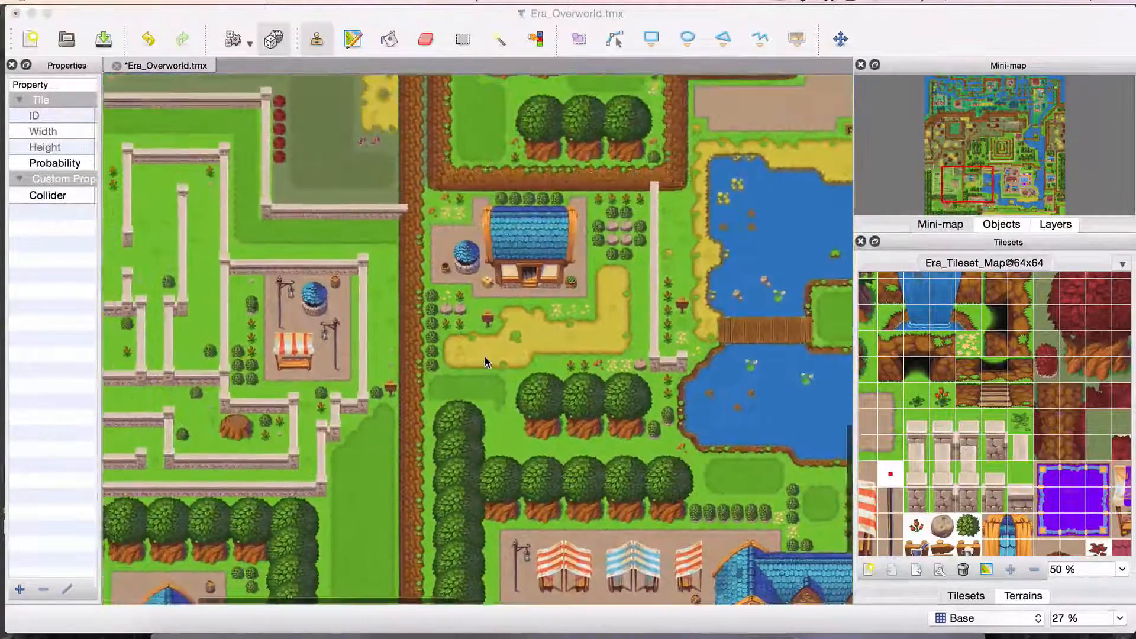
pyautogui.scroll(-2, 487, 363)
pyautogui.scroll(15, 486, 362)
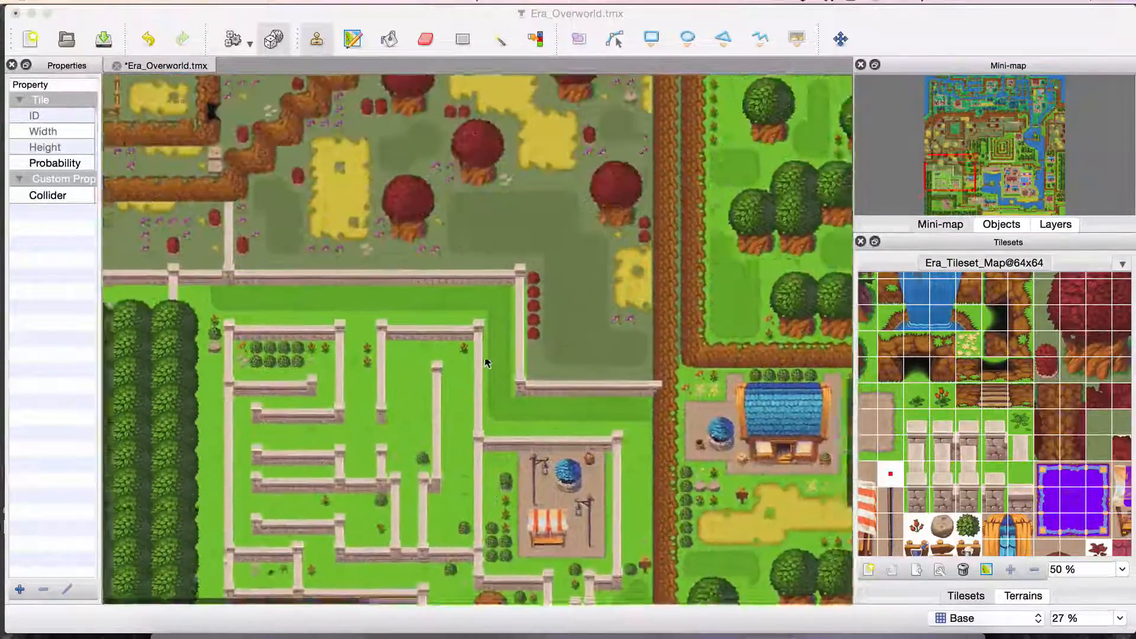
pyautogui.scroll(12, 485, 361)
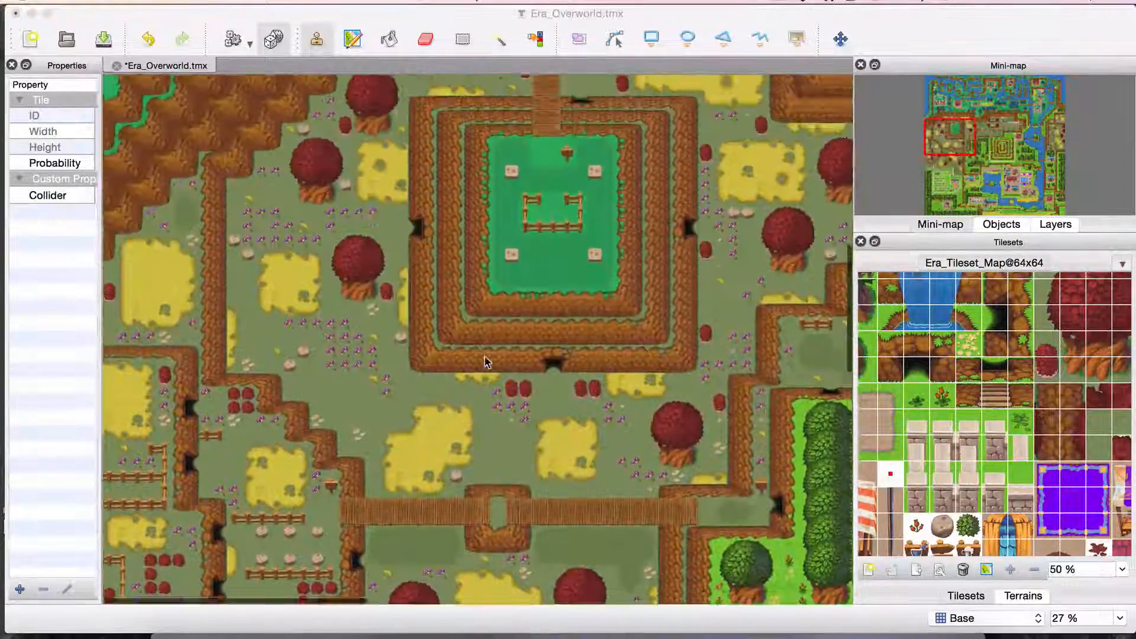
pyautogui.scroll(-15, 487, 363)
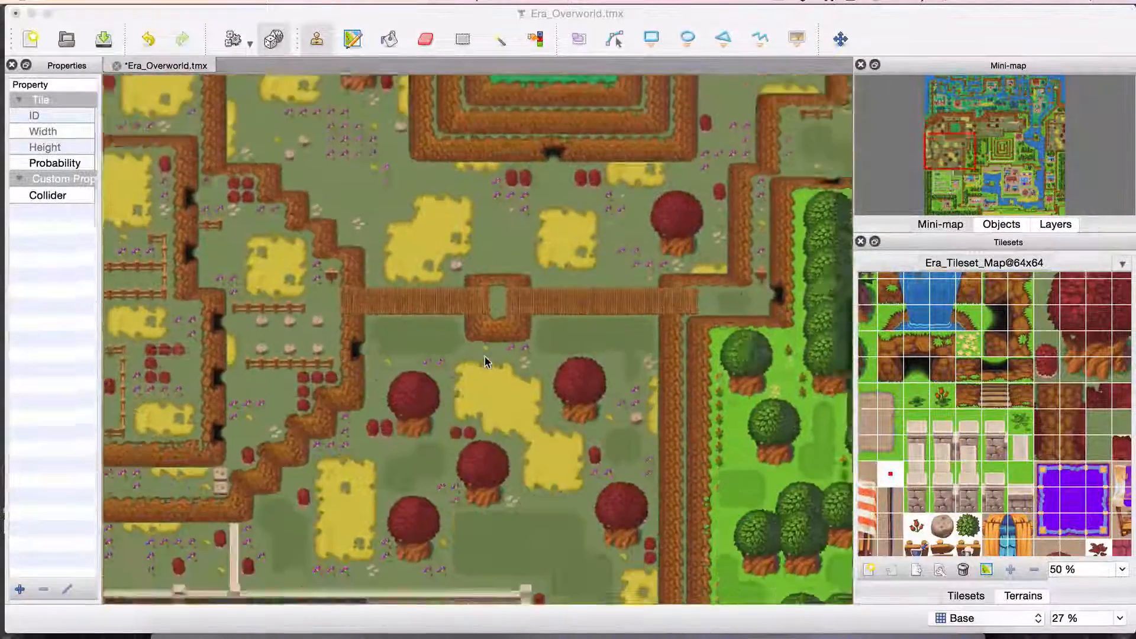
pyautogui.scroll(3, 426, 197)
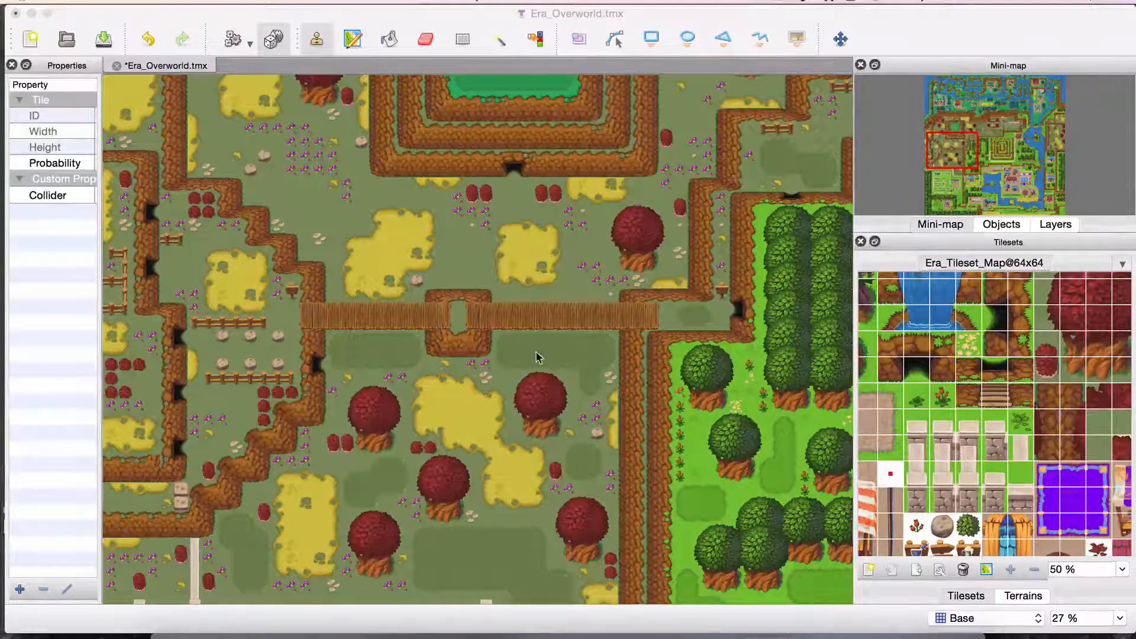
# Step: Compare the twin-waterfall lake, the stone-wall maze and the red-tree plateau north of the cliff maze
pyautogui.hscroll(20, 537, 357)
pyautogui.scroll(10, 537, 357)
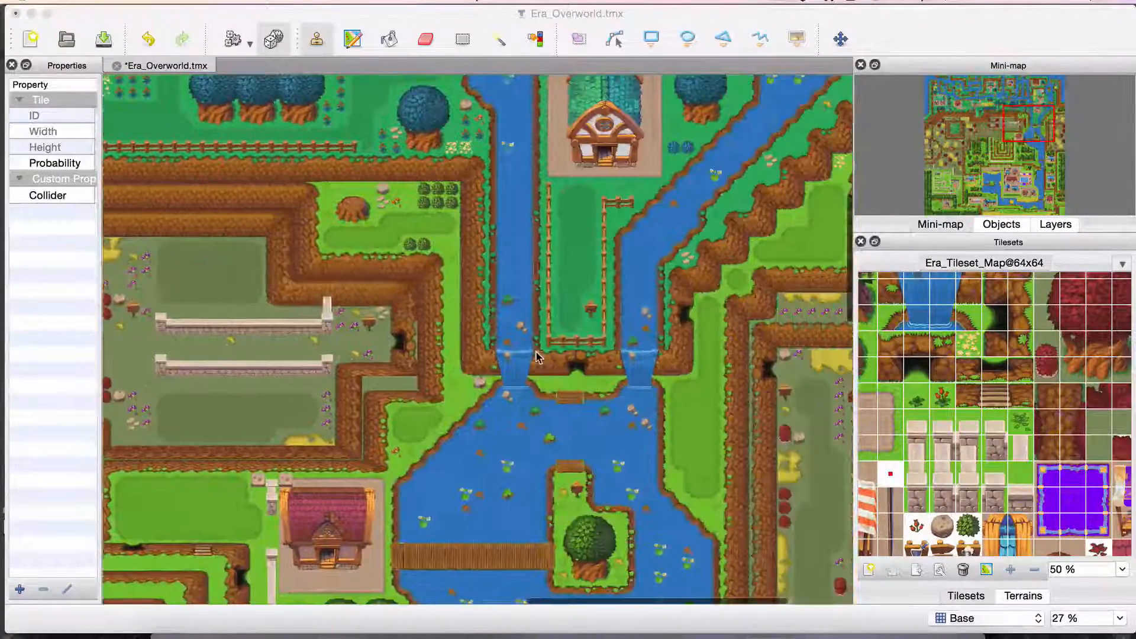
pyautogui.hscroll(8, 538, 357)
pyautogui.scroll(-10, 538, 357)
pyautogui.hscroll(-10, 537, 357)
pyautogui.scroll(10, 538, 357)
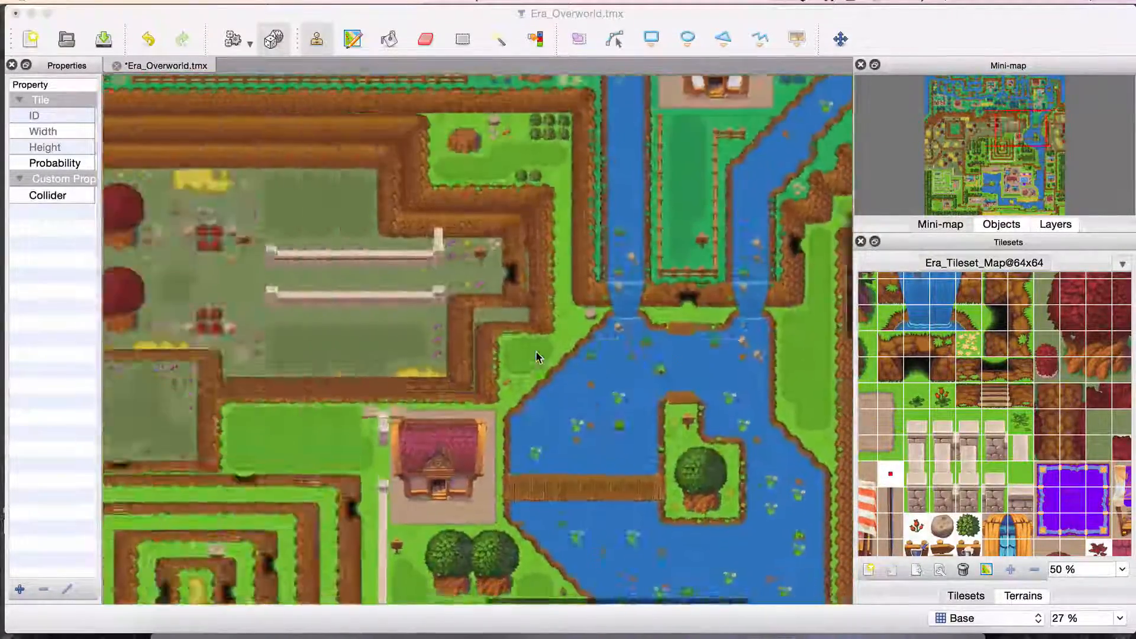
pyautogui.scroll(-10, 537, 357)
pyautogui.hscroll(-15, 537, 357)
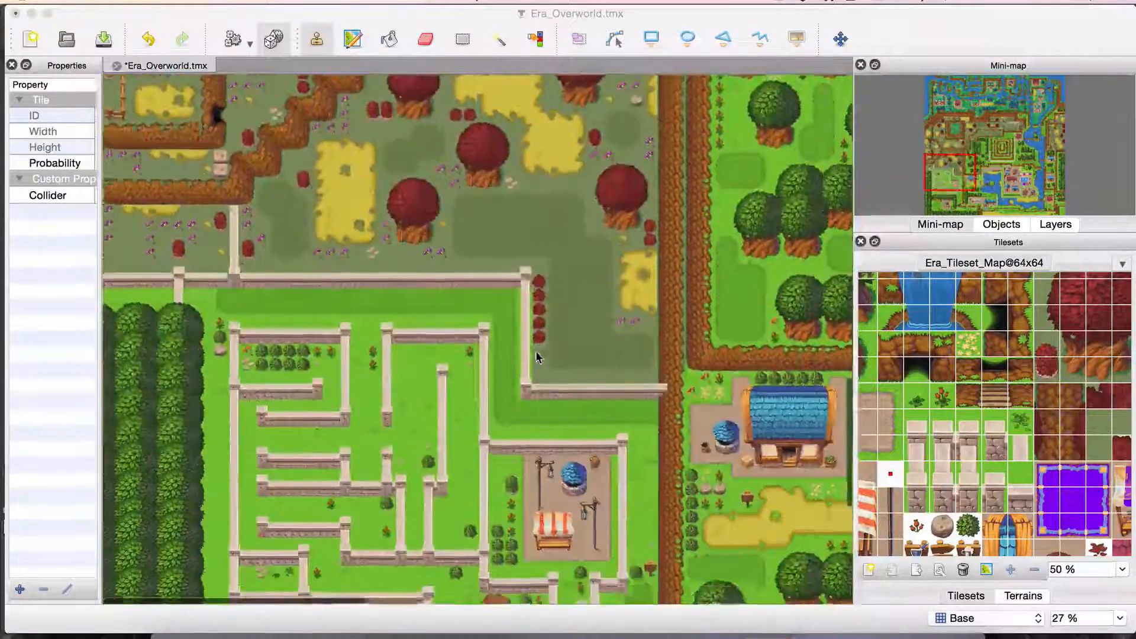
pyautogui.scroll(15, 537, 357)
pyautogui.hscroll(12, 538, 357)
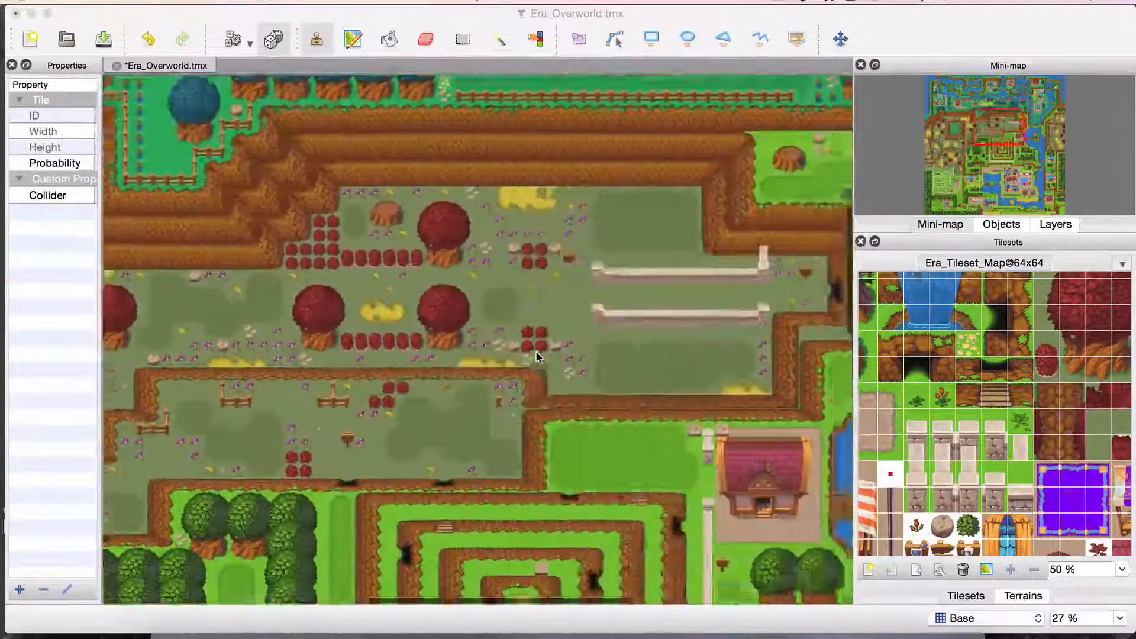
# Step: Review the western red-tree area with its tiered cliff platform, long wooden bridge and cave openings
pyautogui.hscroll(6, 537, 357)
pyautogui.hscroll(-15, 537, 357)
pyautogui.scroll(-6, 538, 357)
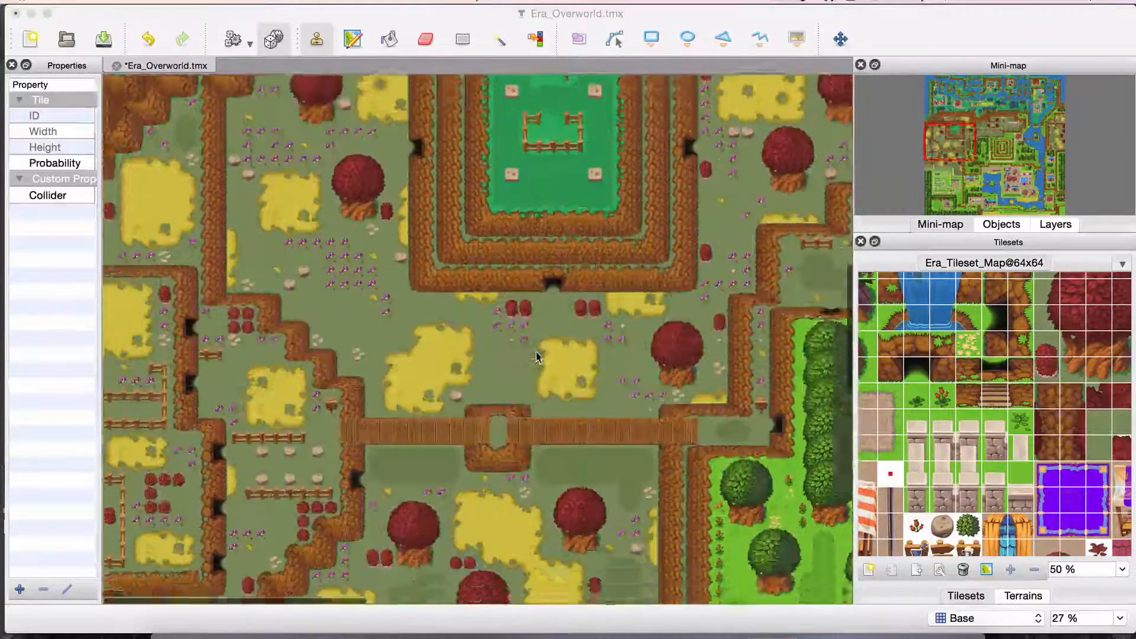
pyautogui.scroll(-8, 538, 357)
pyautogui.hscroll(3, 537, 356)
pyautogui.scroll(5, 537, 357)
pyautogui.hscroll(-3, 537, 357)
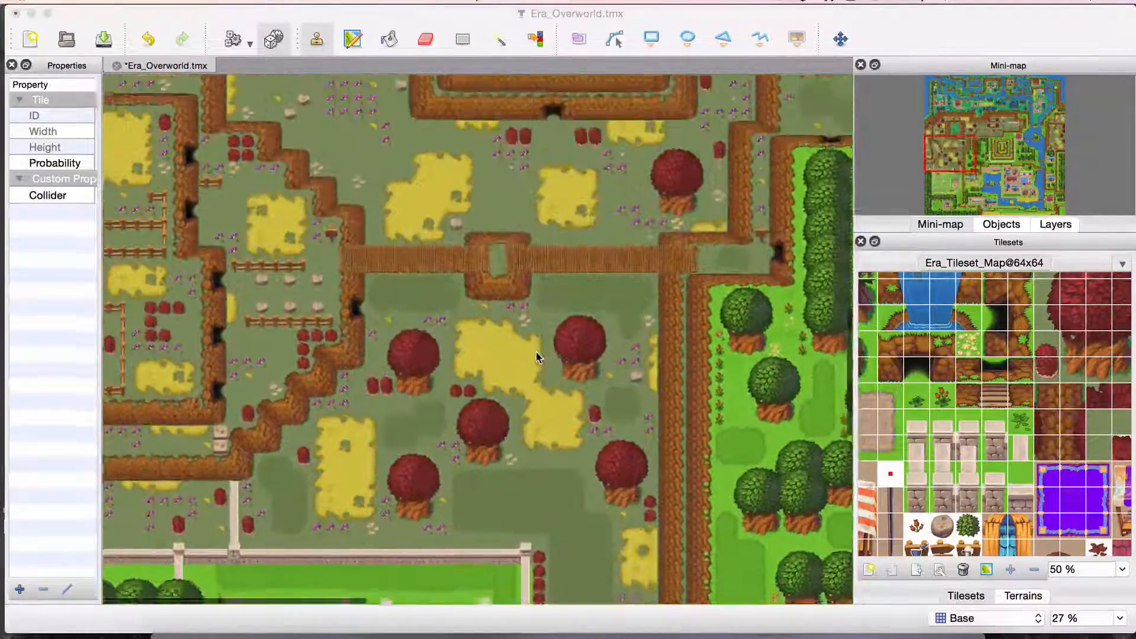
# Step: Examine the southwestern stone-wall maze and get a close view of the blue-roofed house enclosed by trees
pyautogui.scroll(-10, 536, 354)
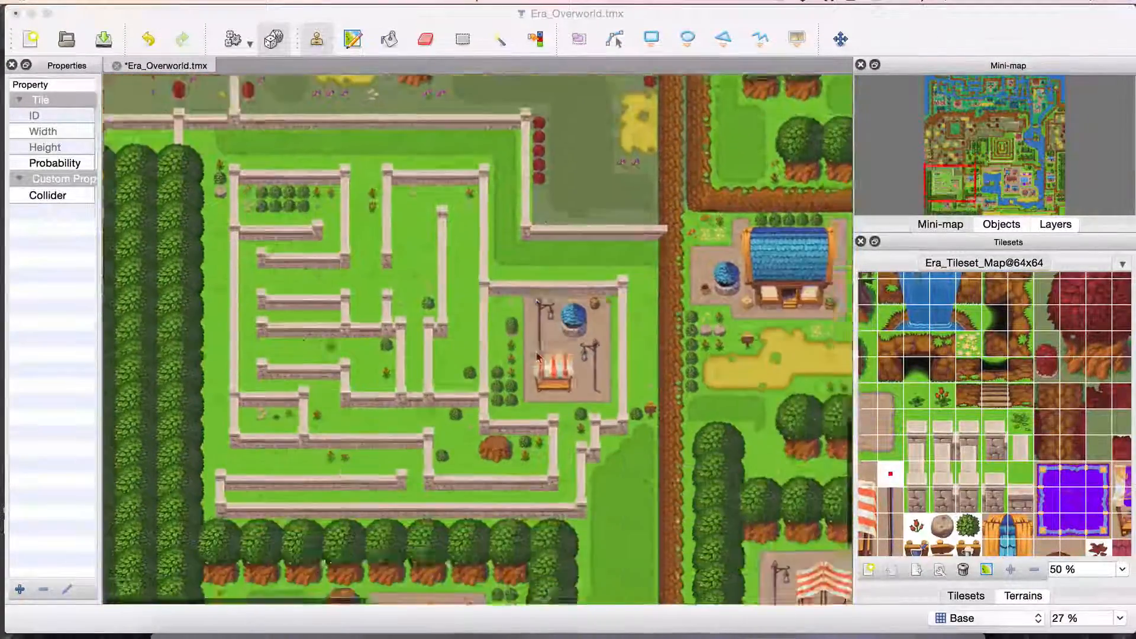
pyautogui.scroll(-8, 537, 357)
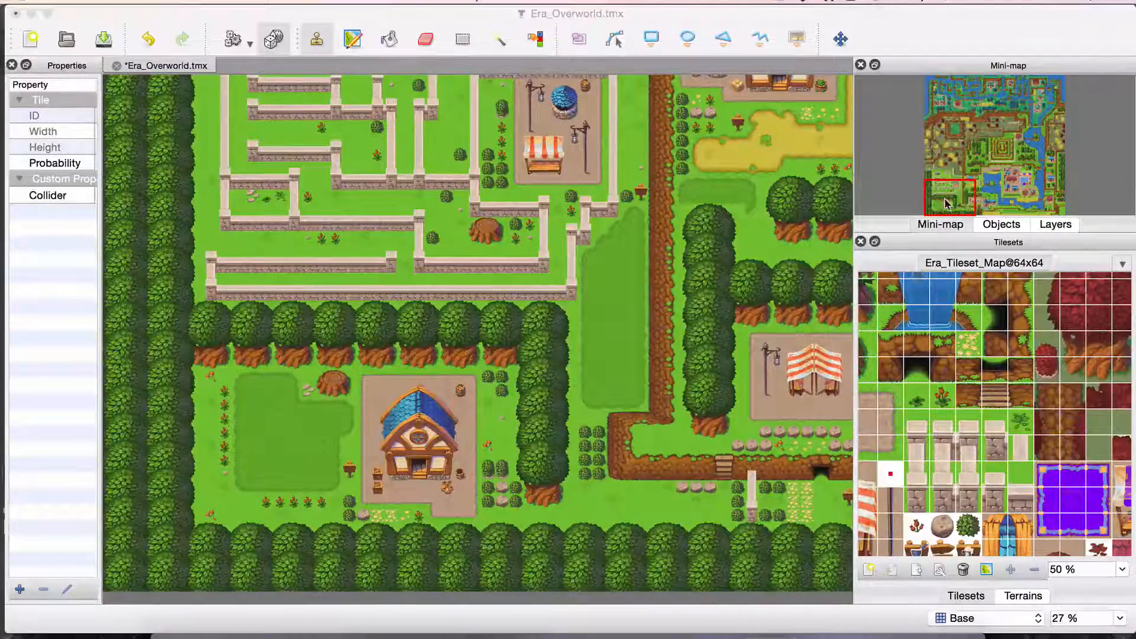
pyautogui.keyDown('ctrl'); pyautogui.scroll(5, 712, 370); pyautogui.keyUp('ctrl')
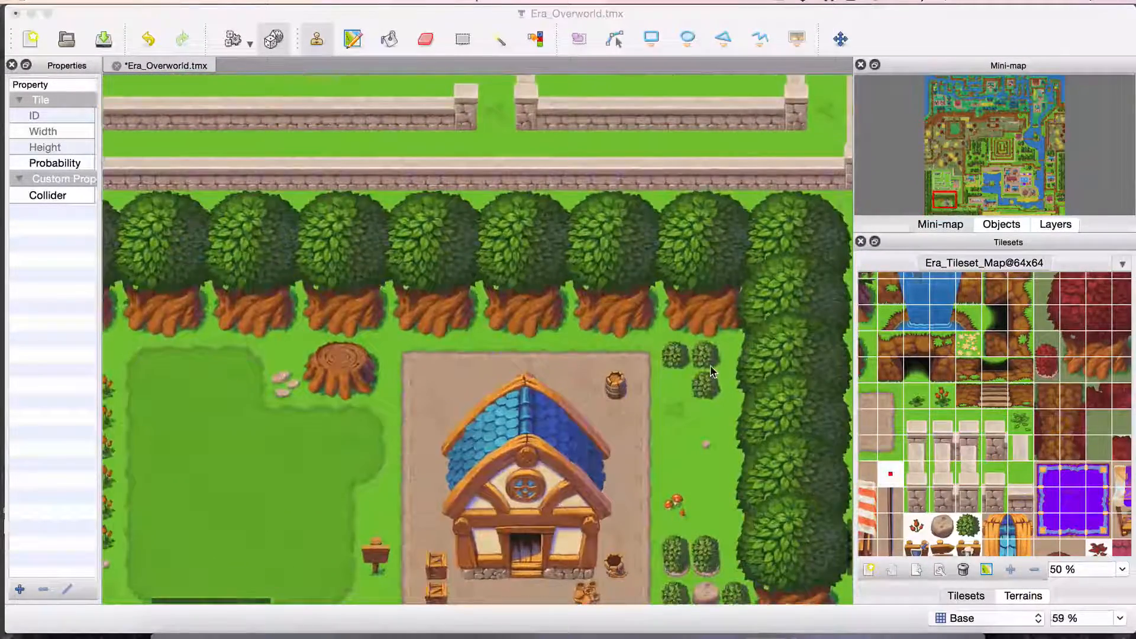
pyautogui.hscroll(5, 710, 365)
pyautogui.scroll(2, 710, 364)
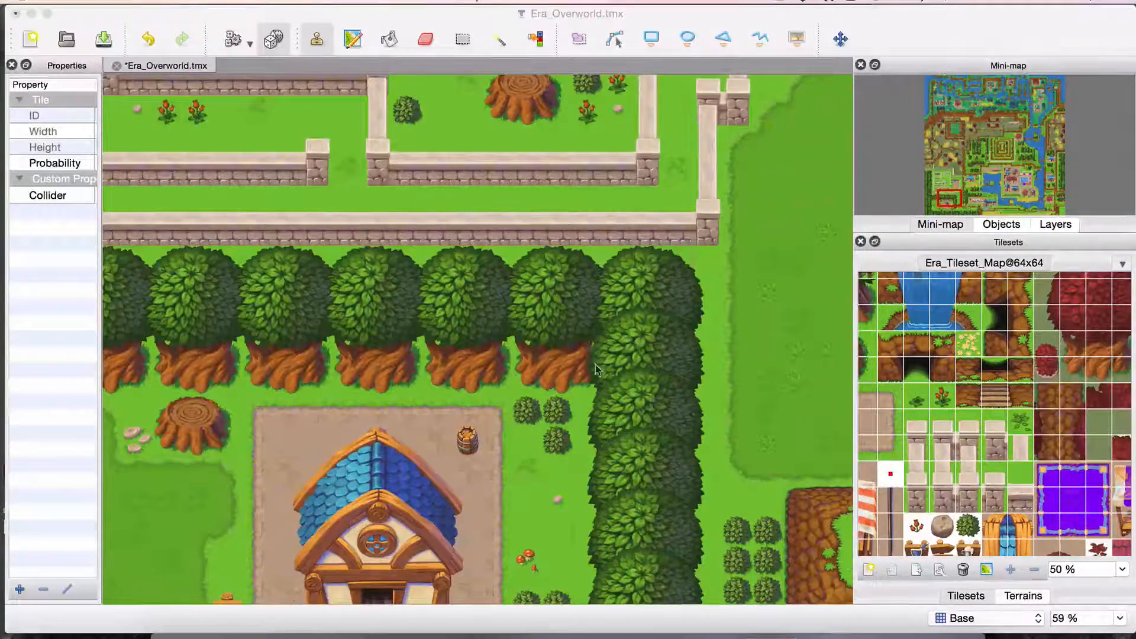
# Step: Survey the map's southern edge from the tree-enclosed blue-roofed house to the cliff stairs and cave below the tent market
pyautogui.hscroll(-12, 590, 394)
pyautogui.scroll(-1, 590, 393)
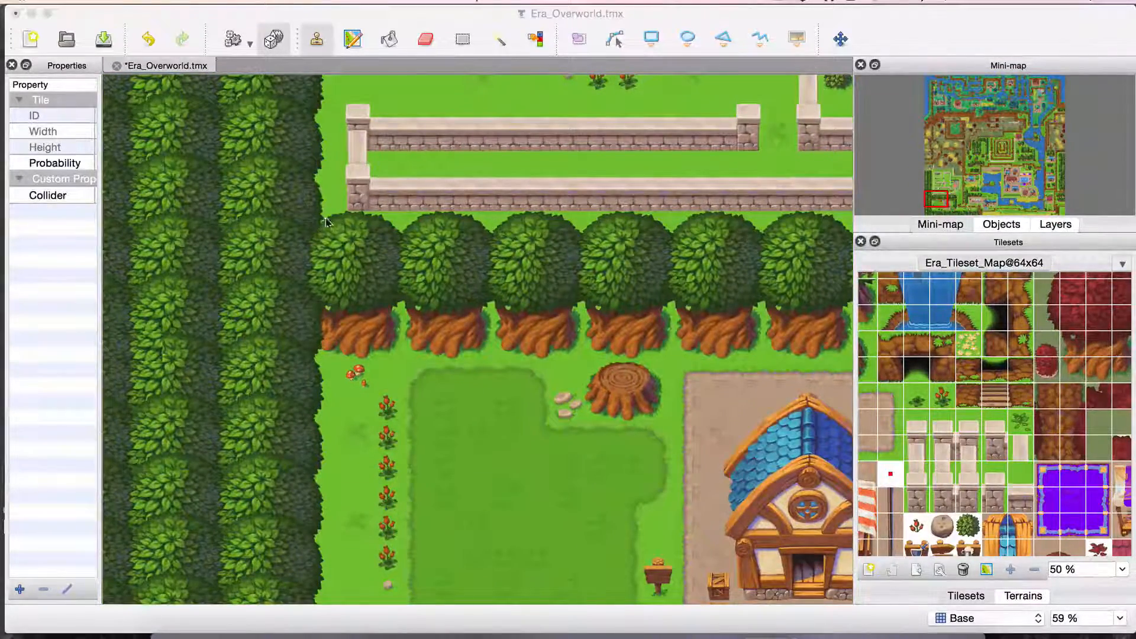
pyautogui.hscroll(15, 456, 373)
pyautogui.scroll(-2, 455, 372)
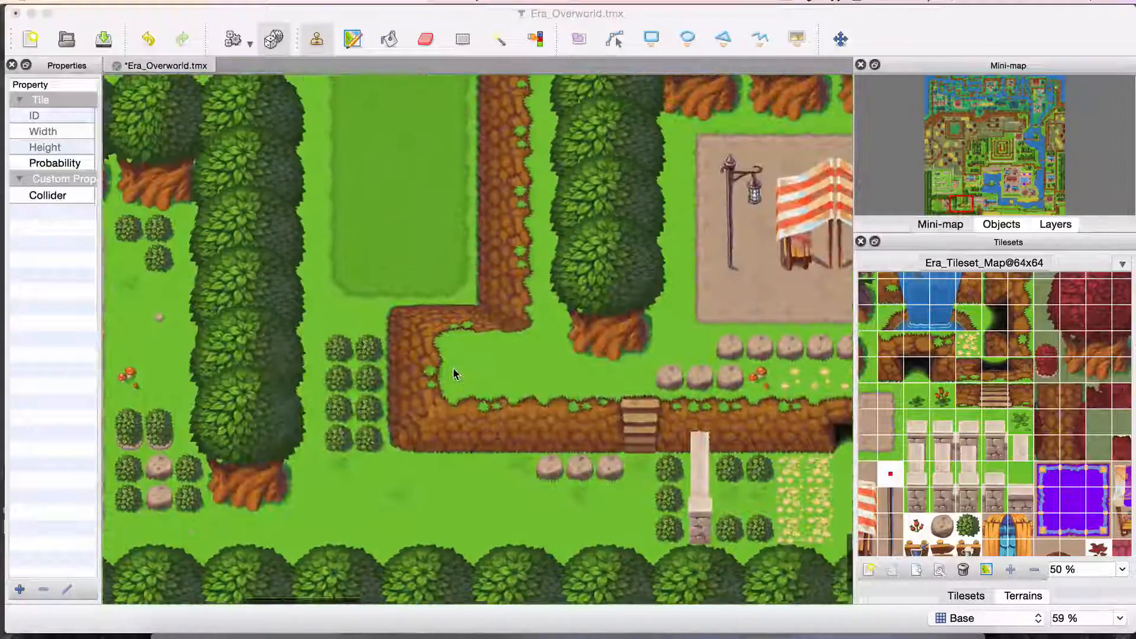
pyautogui.hscroll(6, 455, 372)
pyautogui.scroll(-3, 455, 372)
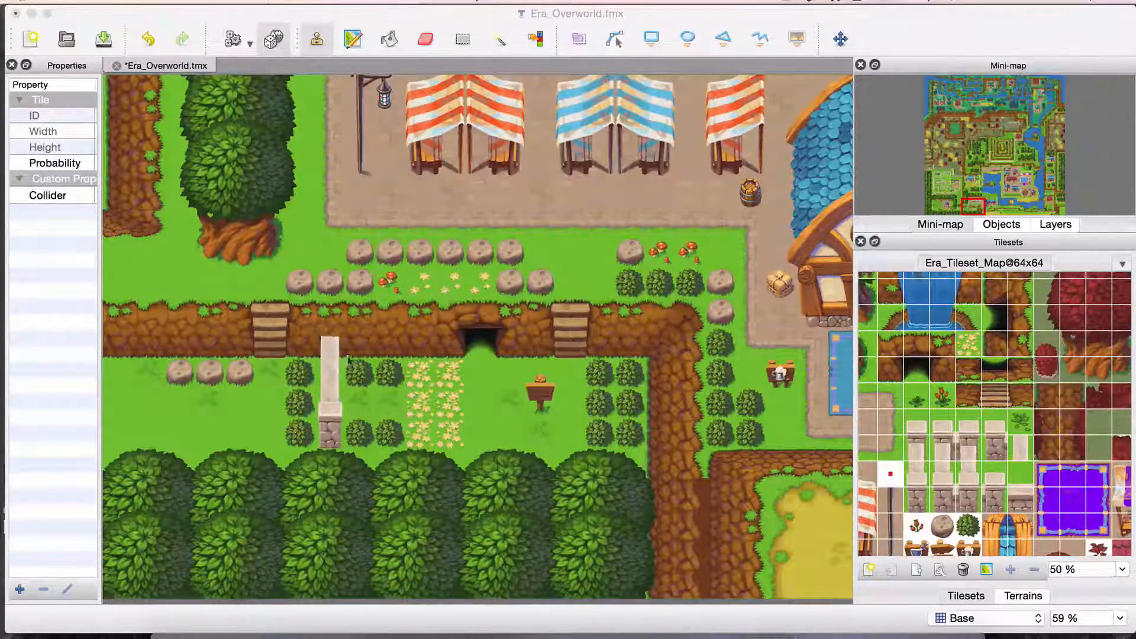
pyautogui.hscroll(2, 591, 483)
pyautogui.scroll(-1, 590, 483)
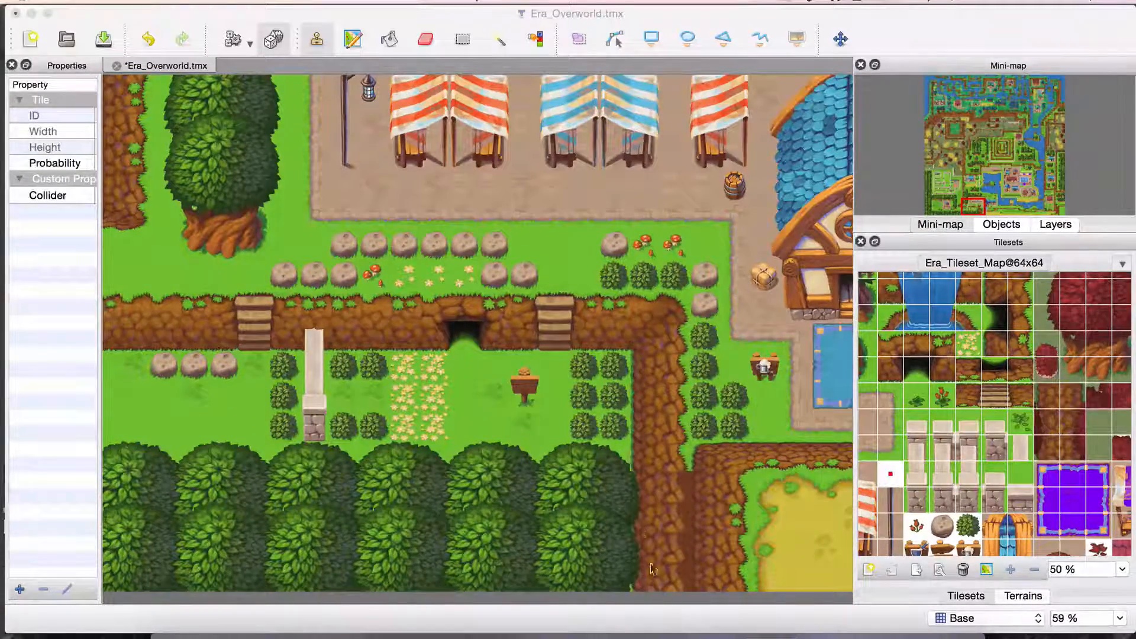
# Step: Examine the long cliff wall separating the stone-wall maze from the blue-roofed house with the well
pyautogui.scroll(20, 641, 516)
pyautogui.hscroll(-5, 641, 517)
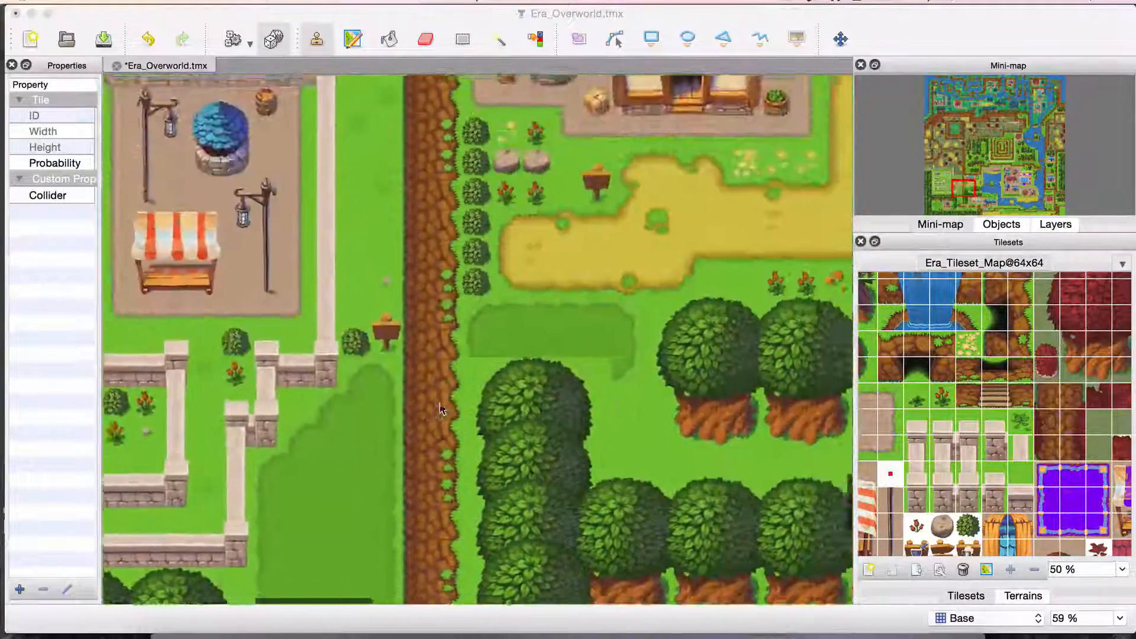
pyautogui.hscroll(-1, 440, 404)
pyautogui.scroll(-1, 440, 404)
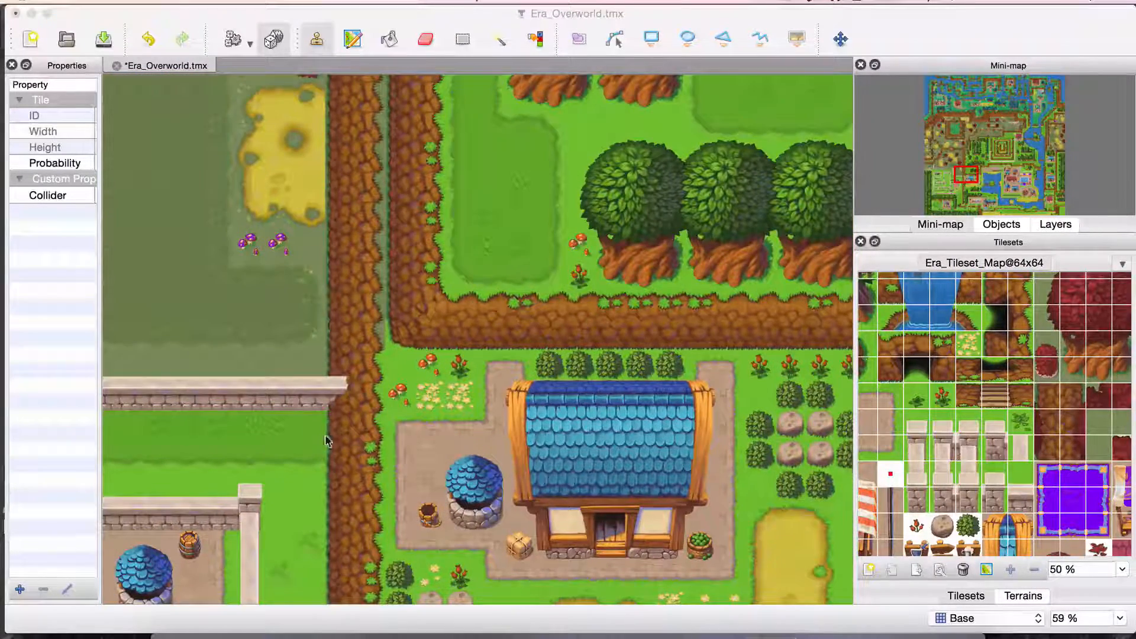
pyautogui.hscroll(-4, 326, 441)
pyautogui.scroll(-3, 327, 441)
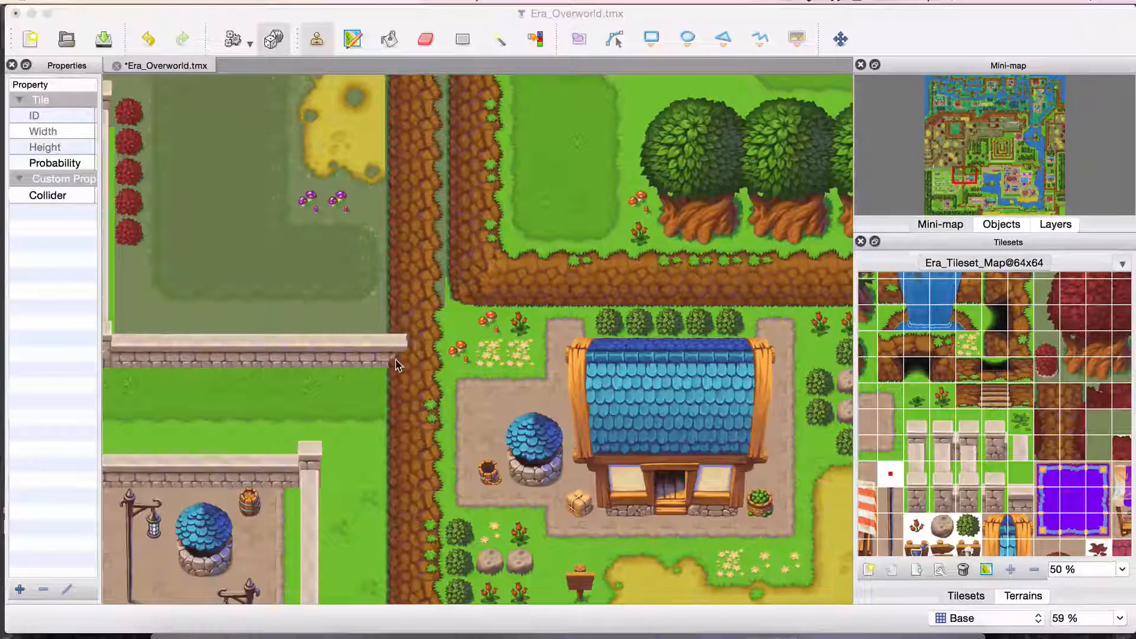
pyautogui.scroll(2, 398, 366)
pyautogui.hscroll(1, 398, 366)
pyautogui.hscroll(-20, 396, 364)
pyautogui.scroll(-15, 397, 364)
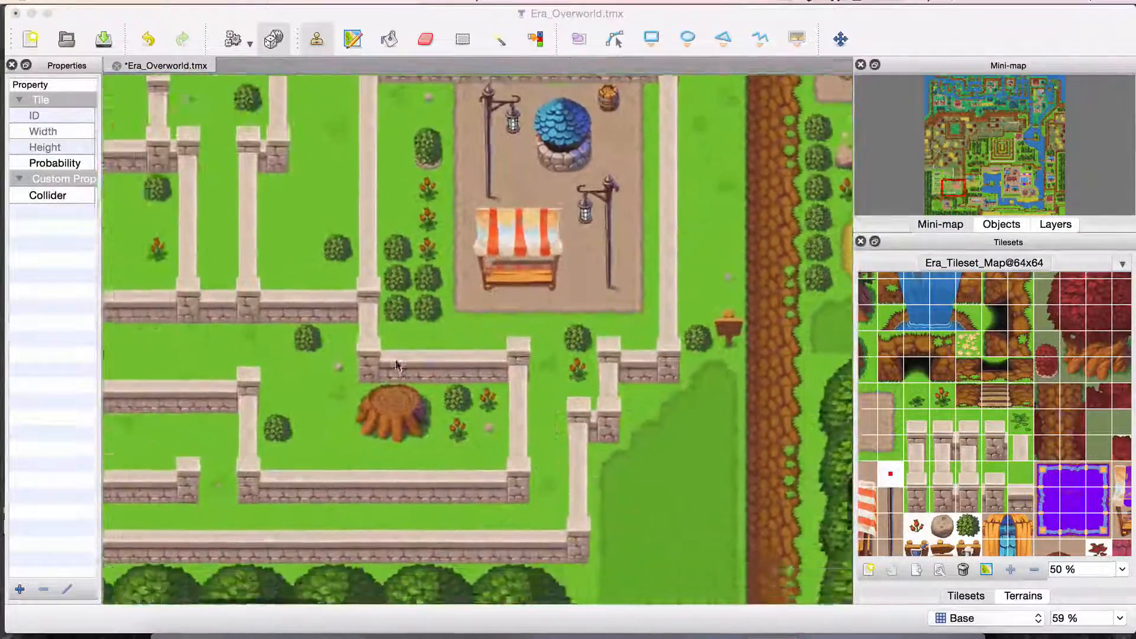
# Step: Inspect the stone-wall maze from its lower corridors to its northern entrance and the adjoining market stall with the well
pyautogui.scroll(3, 395, 365)
pyautogui.hscroll(1, 395, 365)
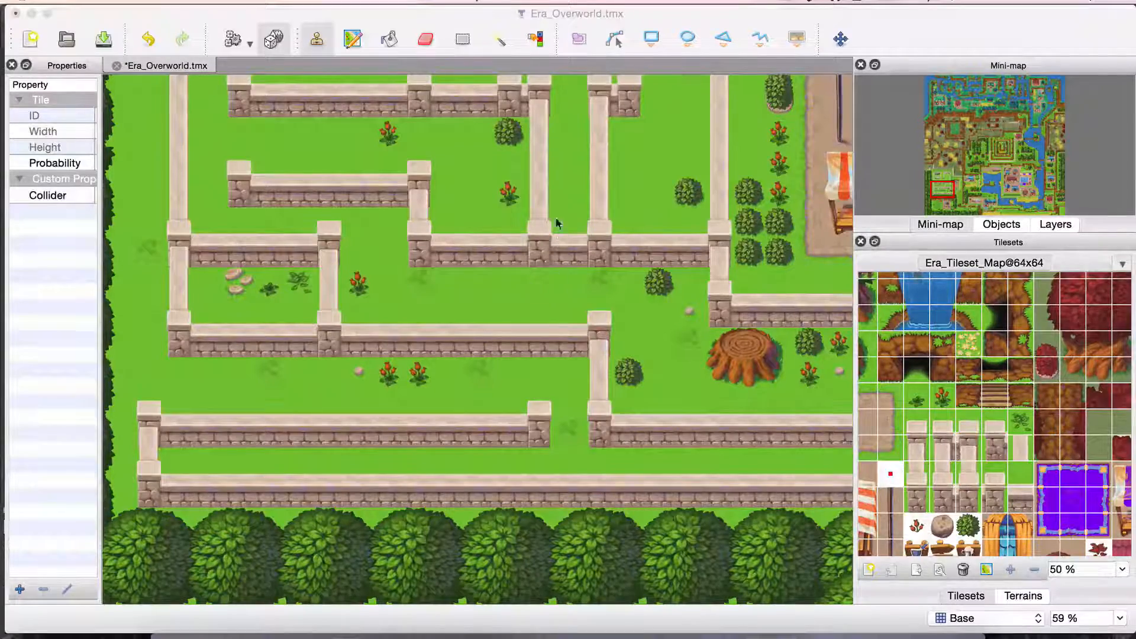
pyautogui.scroll(3, 544, 212)
pyautogui.hscroll(2, 543, 212)
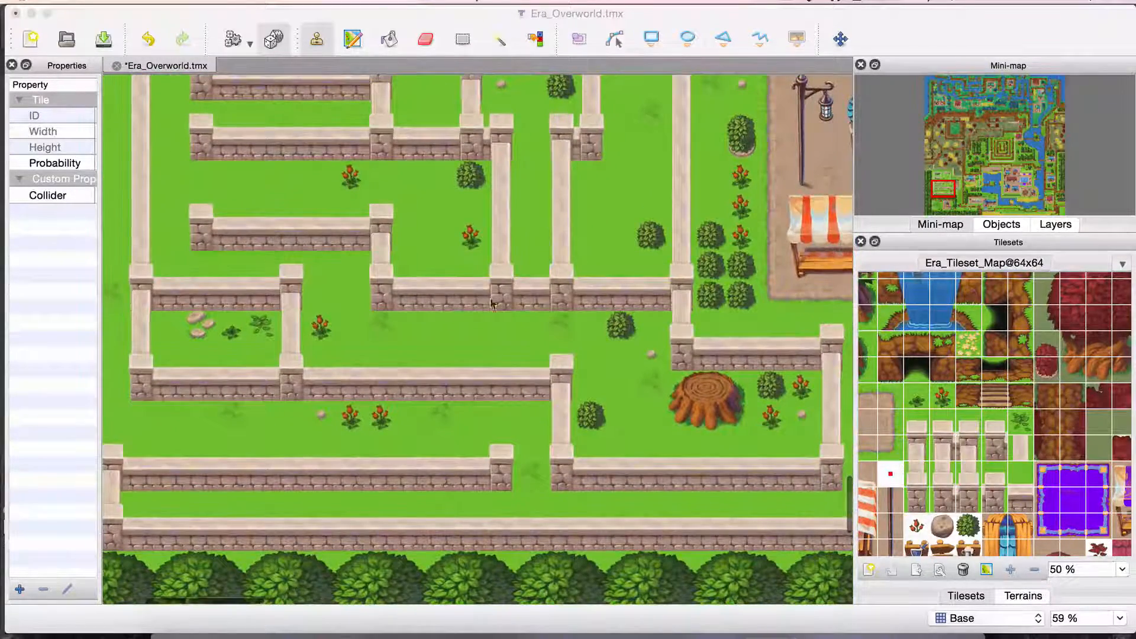
pyautogui.scroll(20, 516, 284)
pyautogui.hscroll(2, 516, 284)
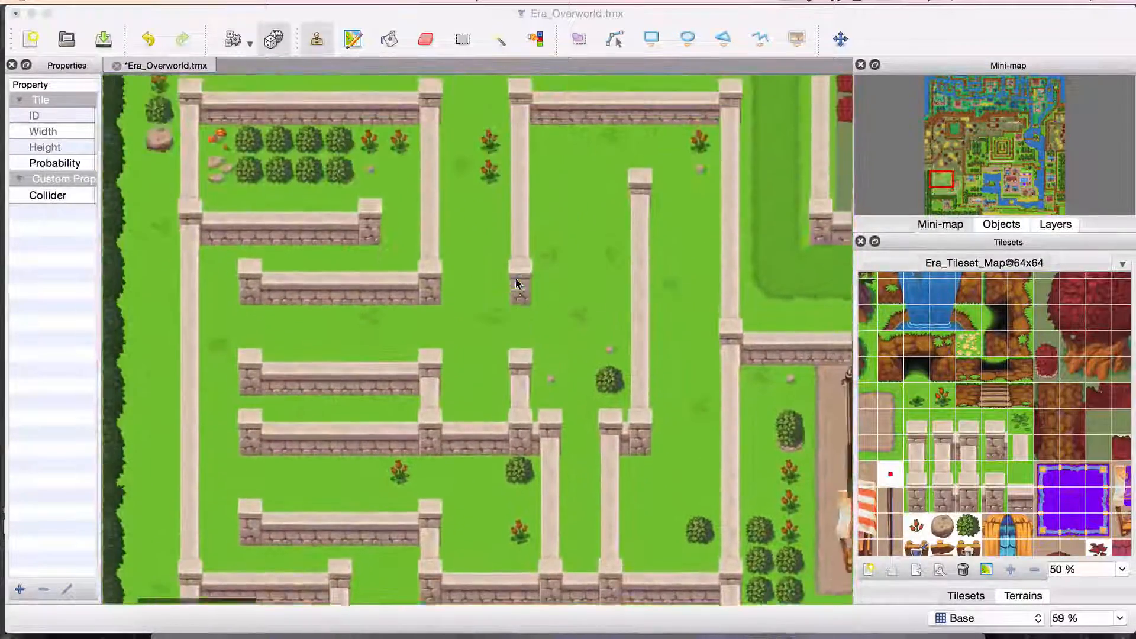
pyautogui.scroll(-9, 516, 284)
pyautogui.hscroll(2, 516, 284)
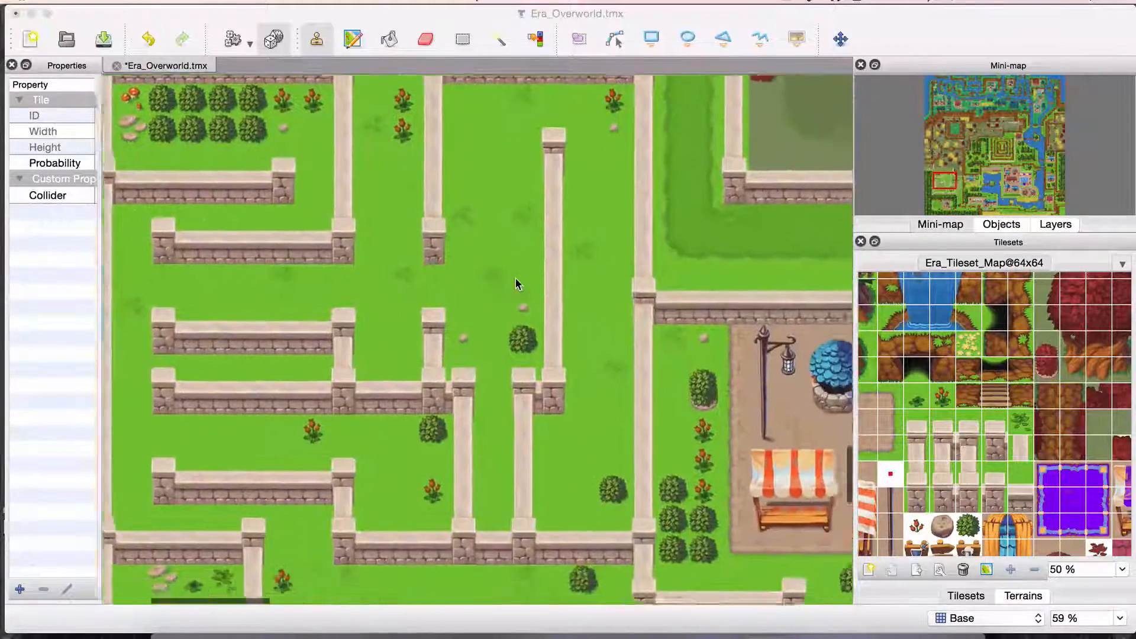
pyautogui.scroll(-15, 516, 284)
pyautogui.hscroll(6, 516, 284)
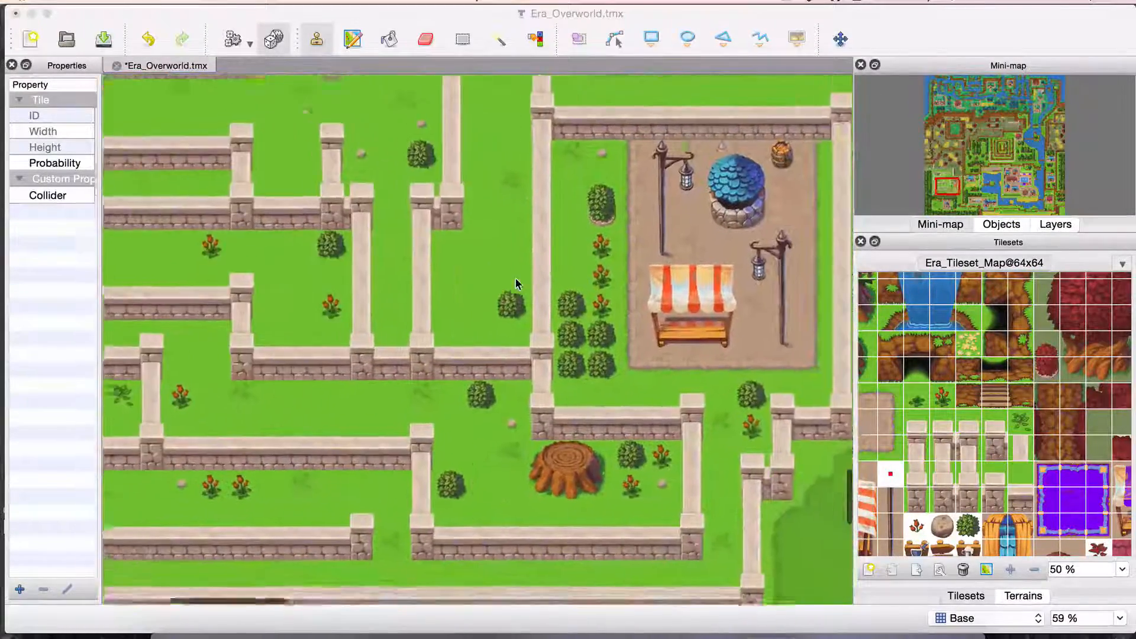
# Step: Recheck the maze's western corridors, the bush-filled northwest corner and the passages leading down to the tree stump
pyautogui.hscroll(-15, 516, 284)
pyautogui.scroll(6, 516, 284)
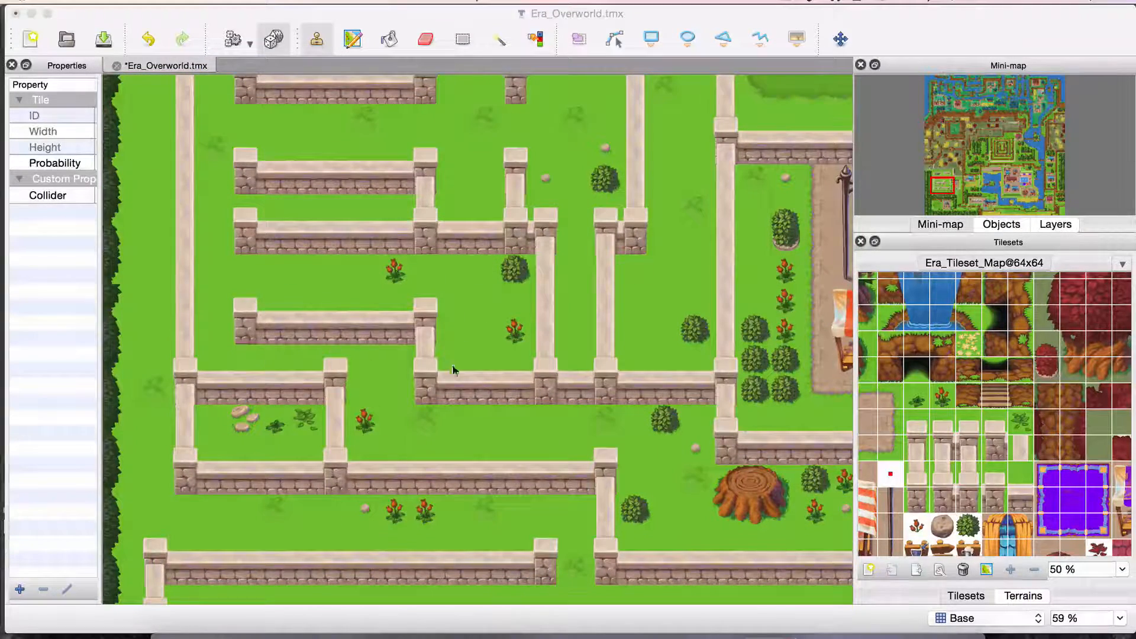
pyautogui.scroll(19, 659, 264)
pyautogui.hscroll(6, 659, 263)
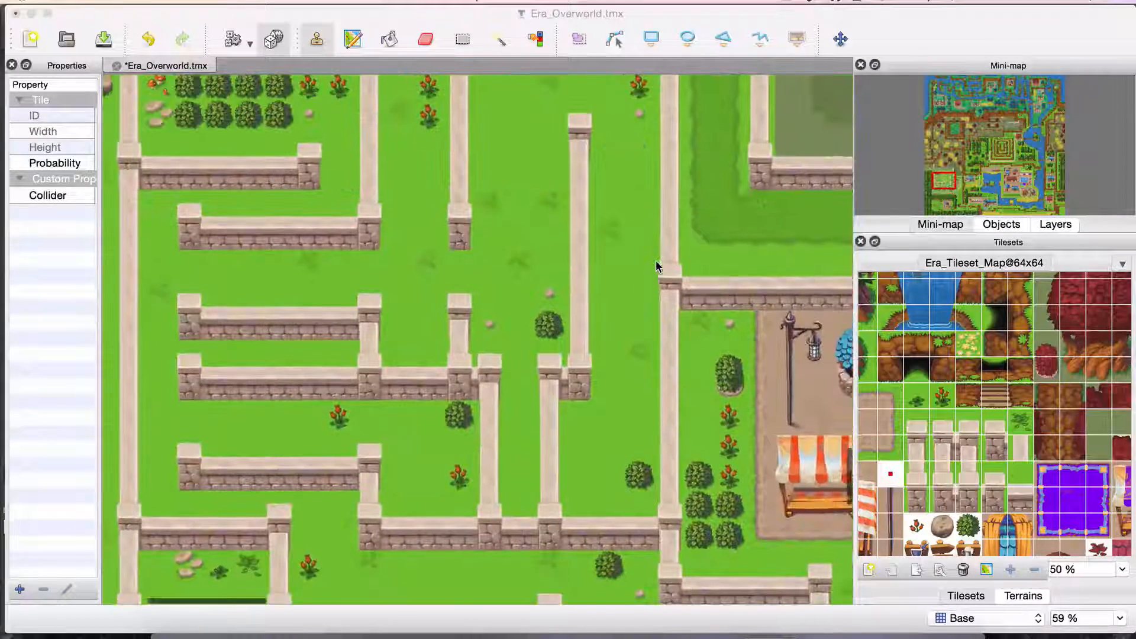
pyautogui.hscroll(-15, 349, 251)
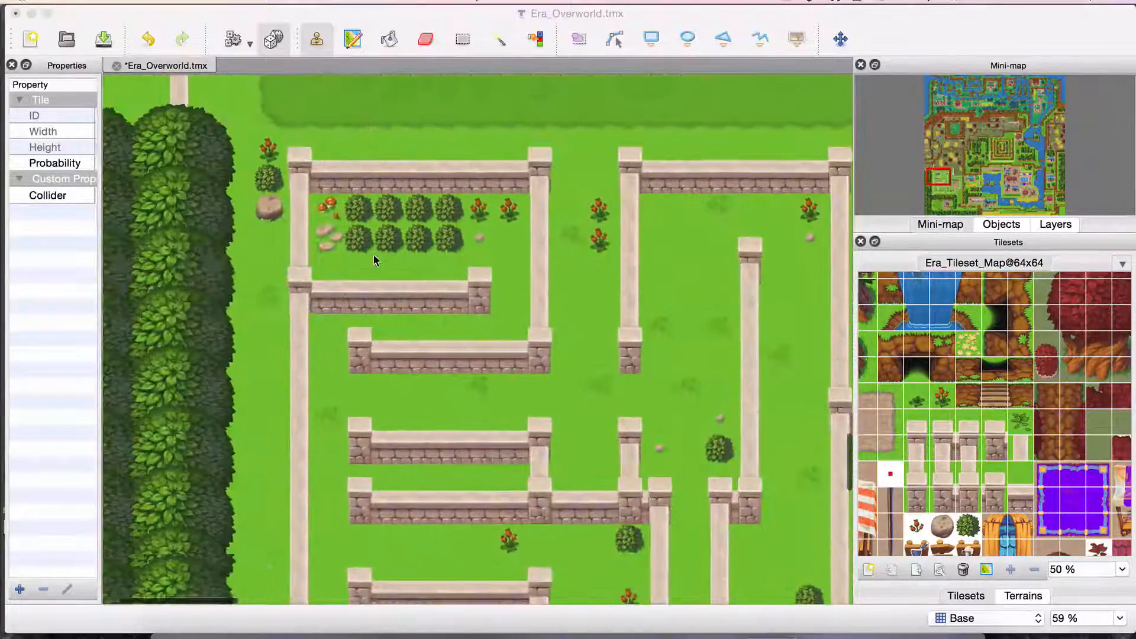
pyautogui.scroll(-18, 374, 260)
pyautogui.hscroll(20, 374, 260)
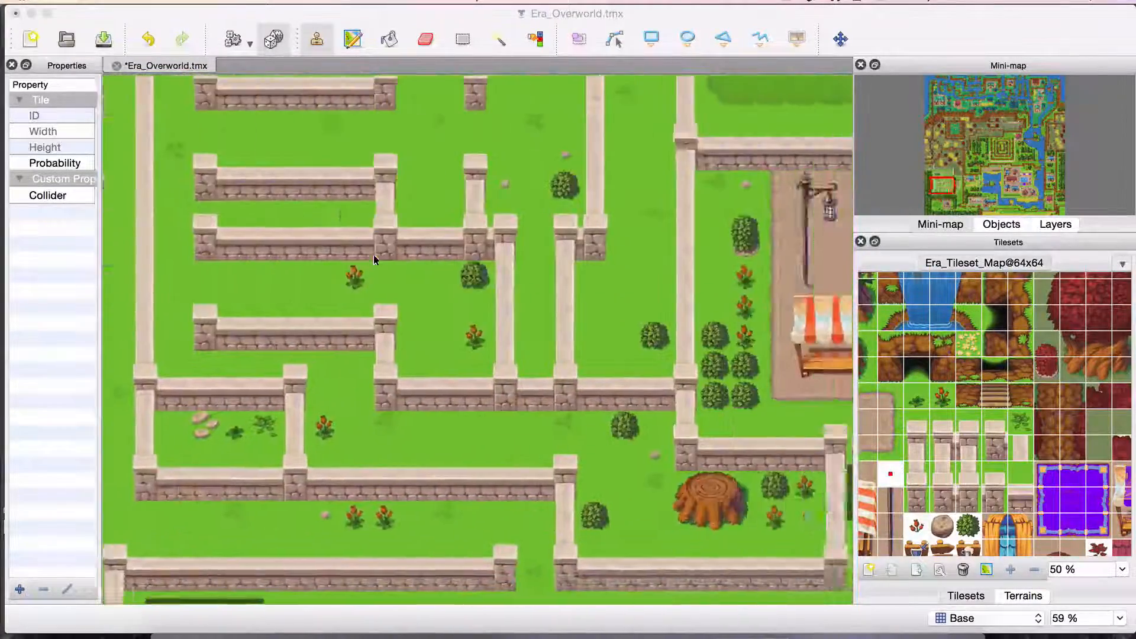
# Step: Follow the map northeast from the maze past the blue-roofed house to the dense tree rows below the red-tree plateau
pyautogui.hscroll(20, 374, 260)
pyautogui.scroll(20, 374, 260)
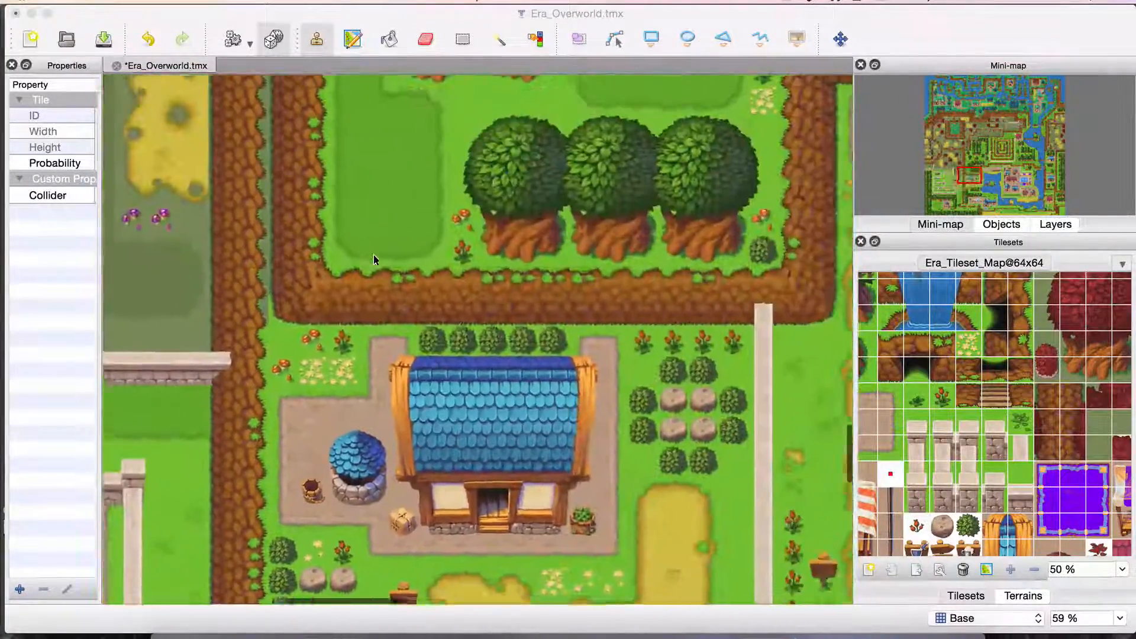
pyautogui.hscroll(20, 374, 260)
pyautogui.scroll(20, 374, 260)
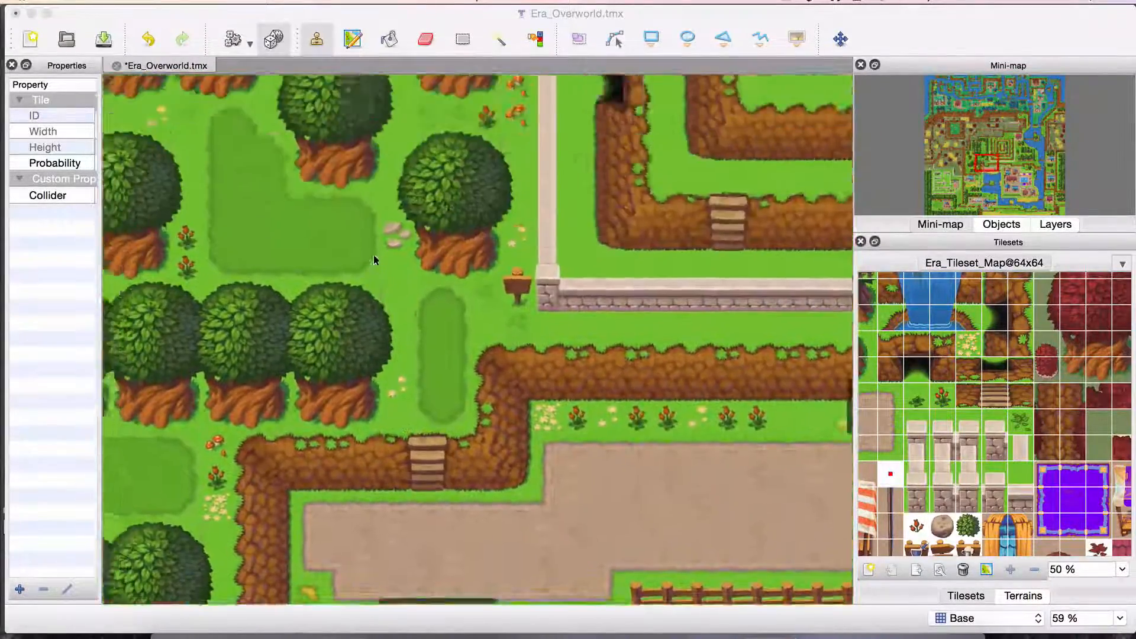
pyautogui.scroll(12, 374, 260)
pyautogui.hscroll(-3, 504, 307)
pyautogui.scroll(-1, 503, 308)
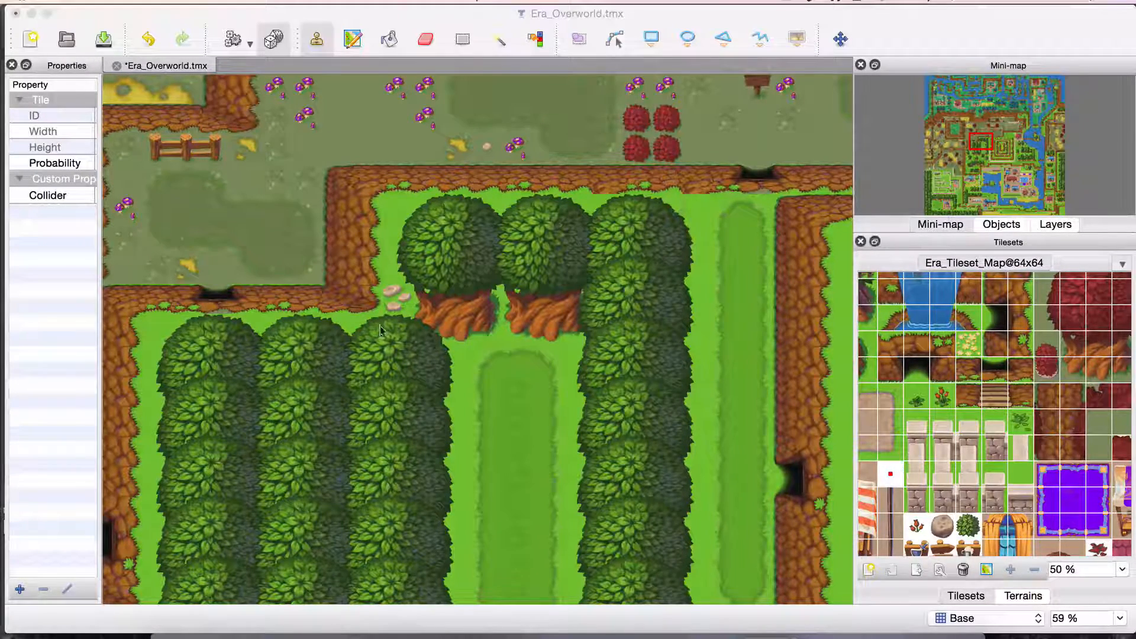
pyautogui.scroll(-4, 441, 366)
pyautogui.hscroll(-5, 441, 366)
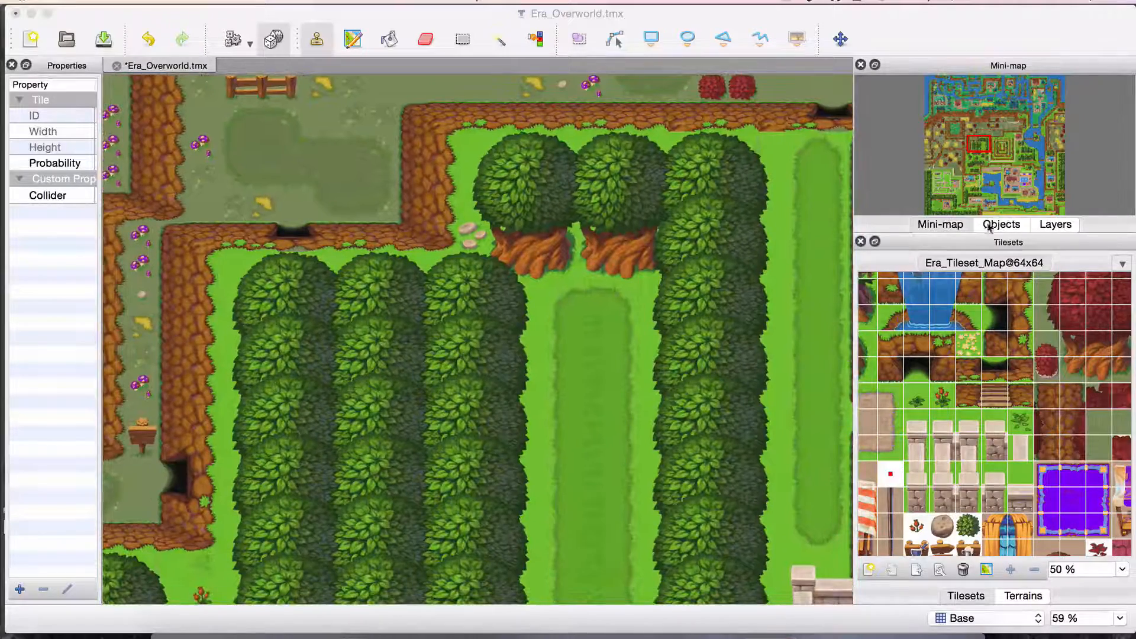
# Step: Check the map's layer list, return to the map overview and browse the tree, stump and market-tent tiles in the tileset
pyautogui.click(1053, 226)
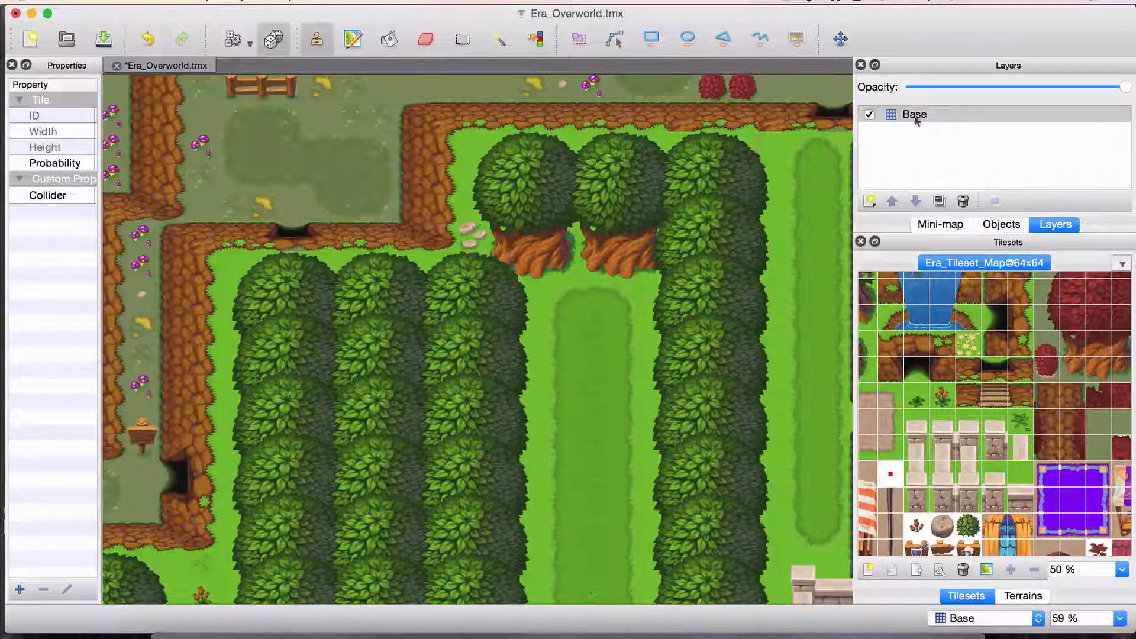
pyautogui.click(934, 225)
pyautogui.scroll(-5, 912, 407)
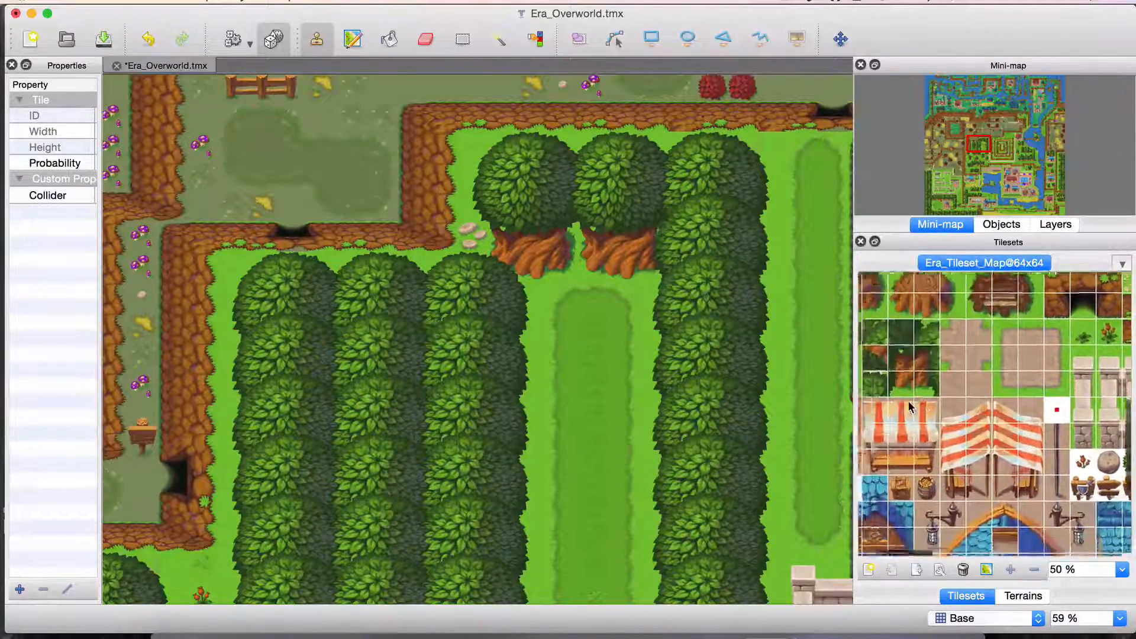
pyautogui.scroll(5, 911, 407)
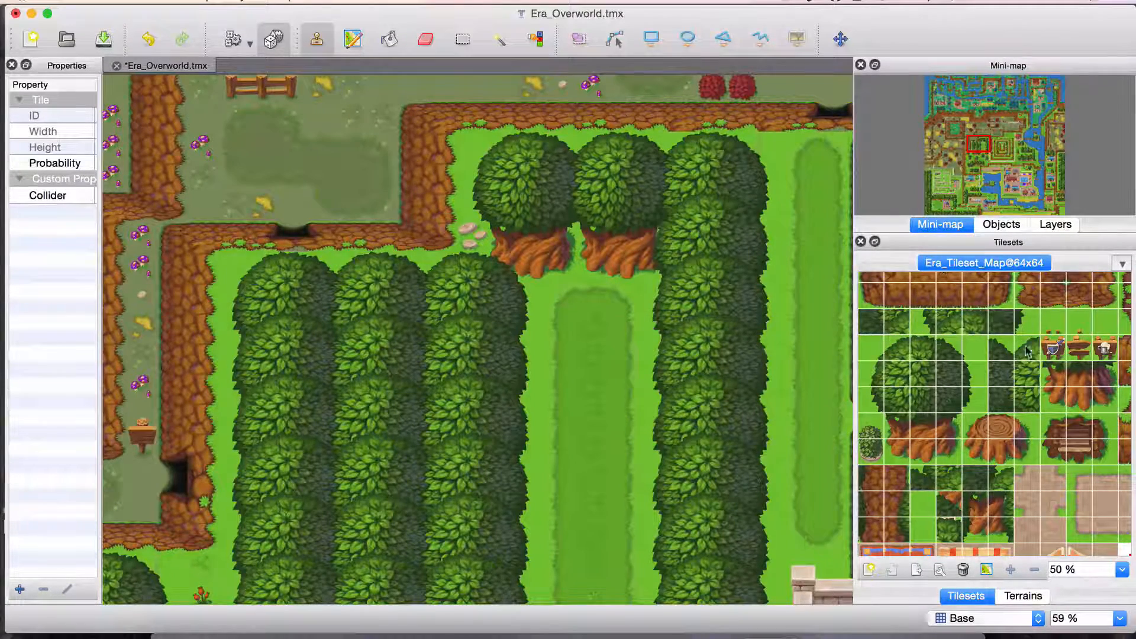
pyautogui.scroll(-3, 924, 432)
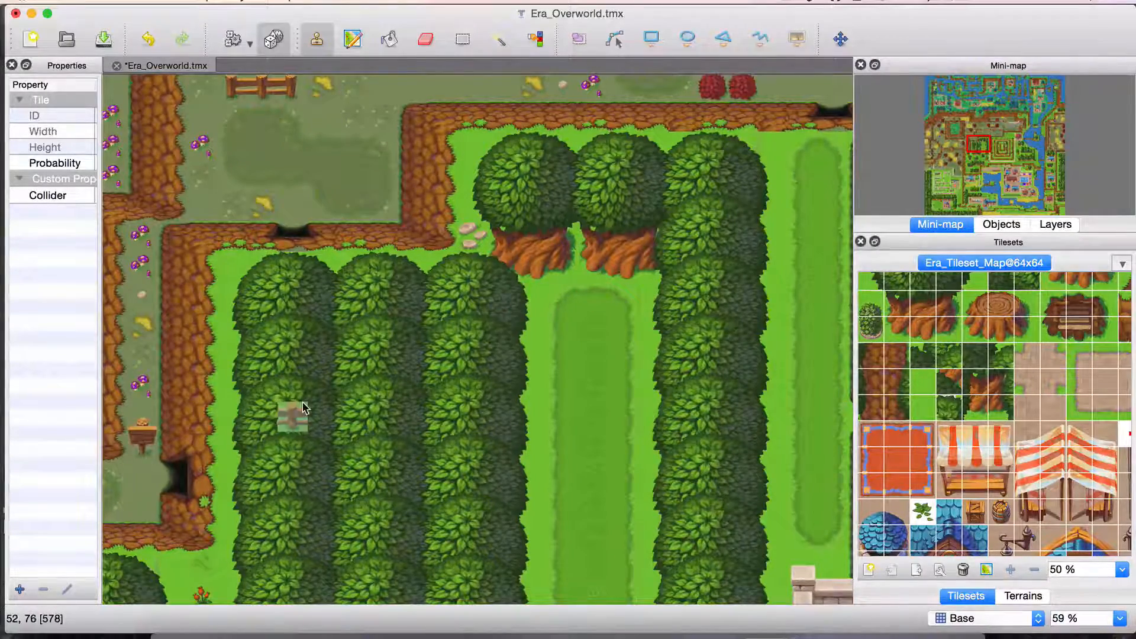
# Step: Compare how the overlapping trees are arranged in the dense forest rows beside the cliff maze
pyautogui.scroll(-5, 290, 414)
pyautogui.hscroll(-5, 290, 415)
pyautogui.hscroll(5, 367, 284)
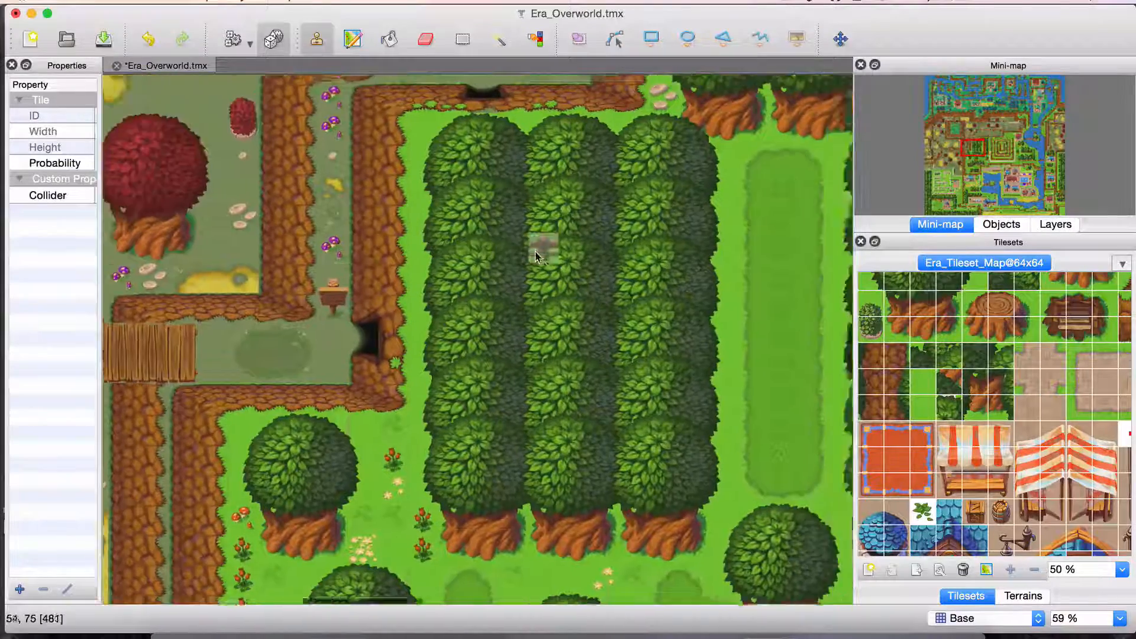
pyautogui.scroll(3, 536, 256)
pyautogui.hscroll(10, 535, 253)
pyautogui.scroll(-4, 536, 252)
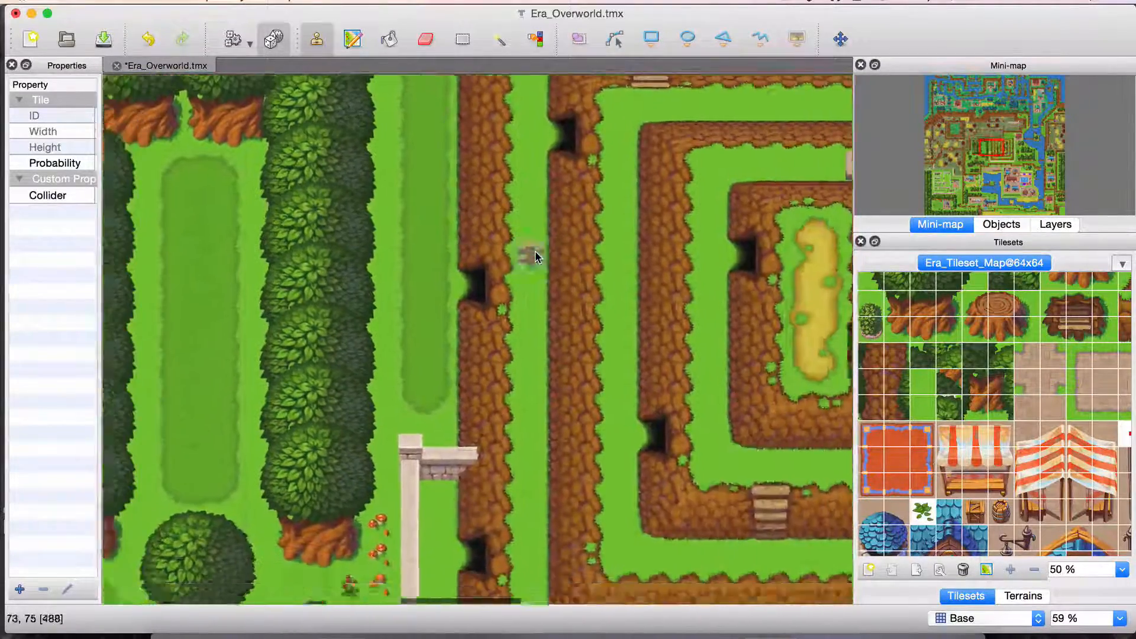
pyautogui.hscroll(-11, 536, 253)
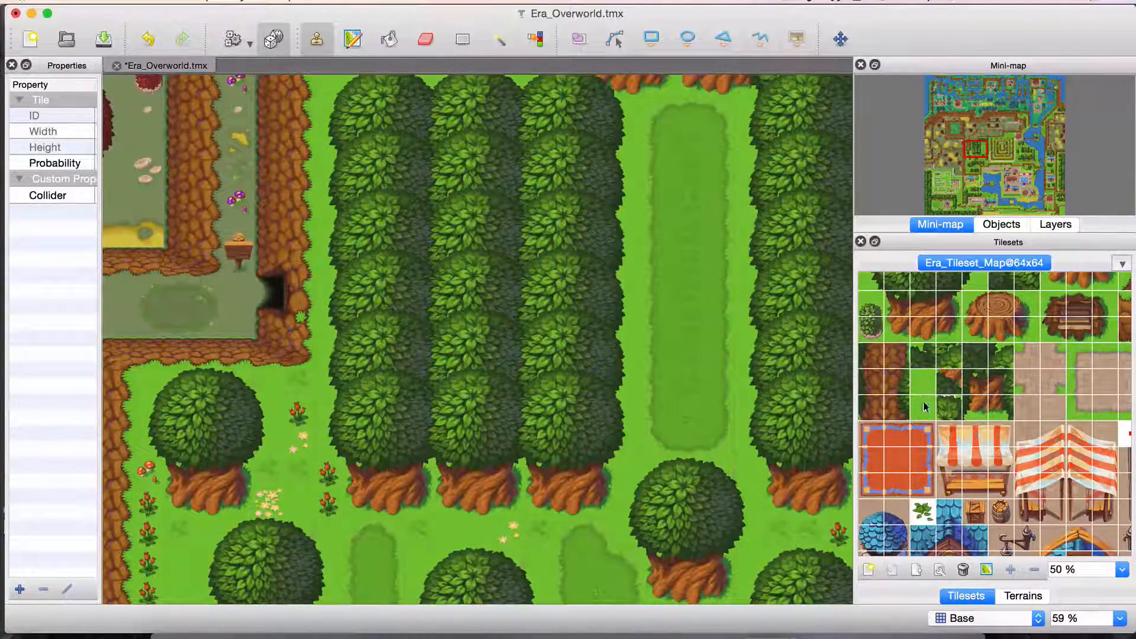
# Step: Examine the scattered trees south of the forest rows and the tiered cliff maze with its stairs and cave openings
pyautogui.scroll(-3, 574, 392)
pyautogui.hscroll(12, 571, 392)
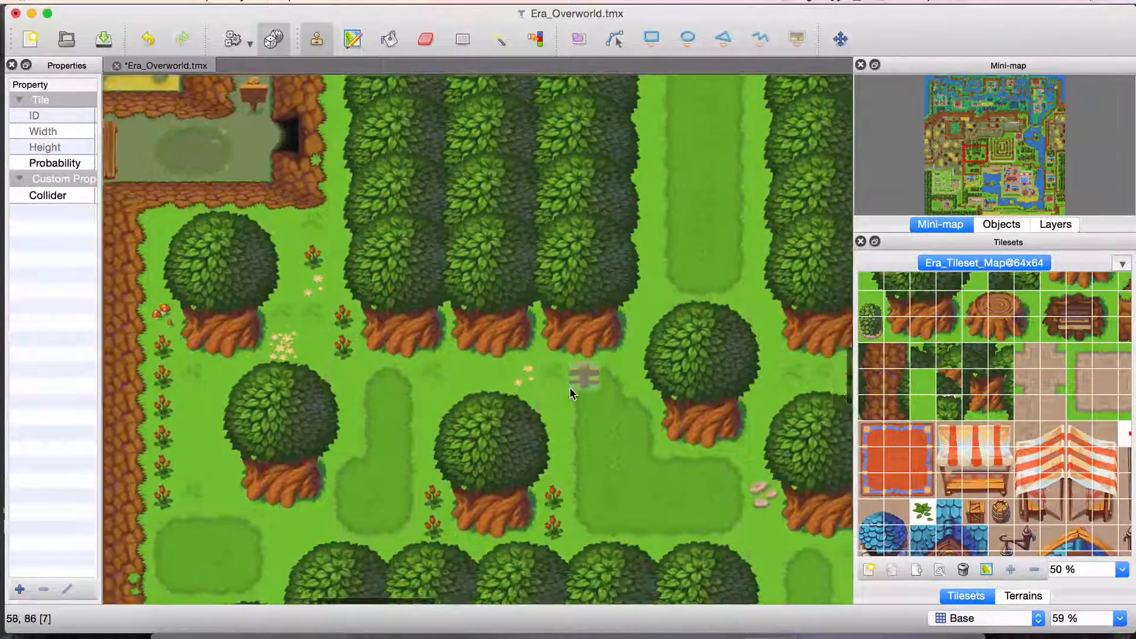
pyautogui.hscroll(-10, 570, 390)
pyautogui.scroll(-2, 570, 390)
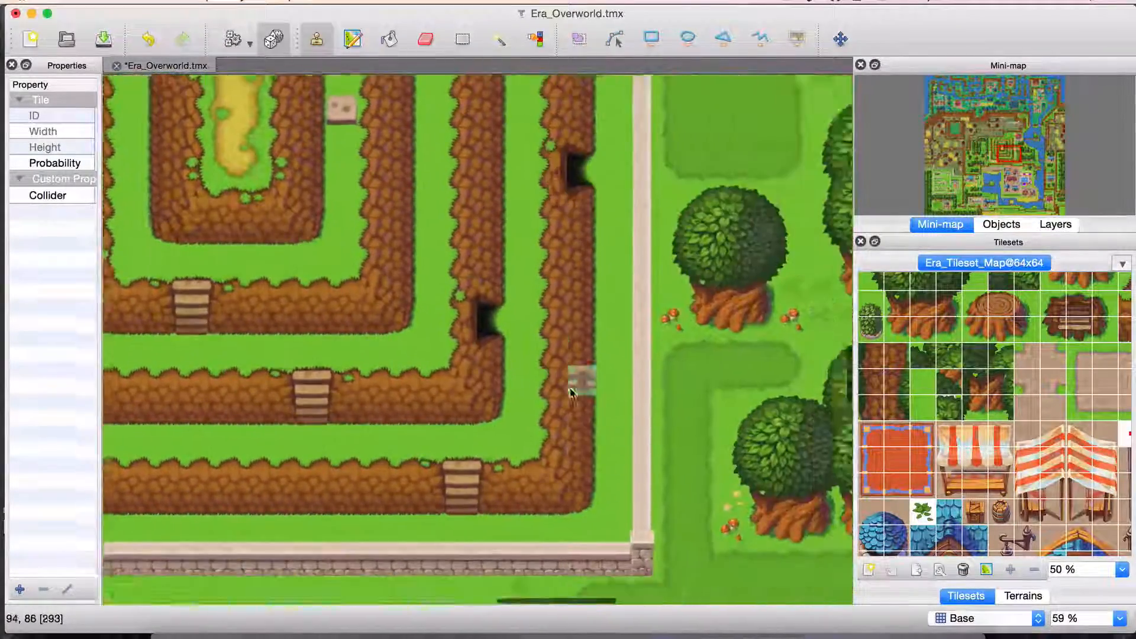
pyautogui.hscroll(12, 574, 393)
pyautogui.scroll(1, 574, 393)
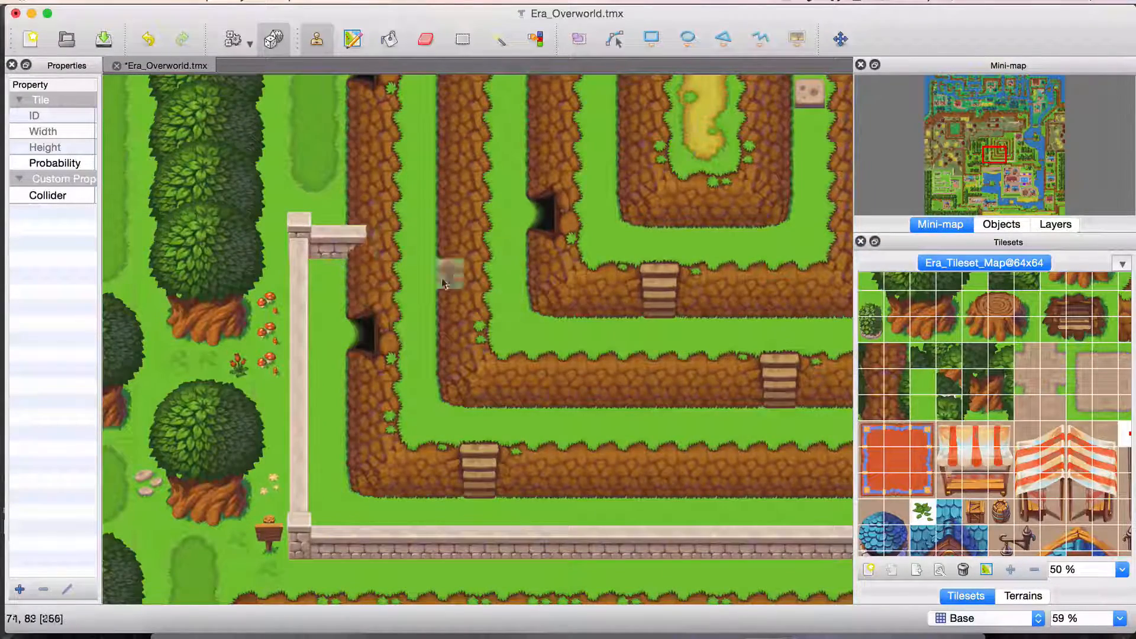
# Step: View the red-roofed house beside the lake bridge and the walled path across the red-tree plateau to its north
pyautogui.scroll(15, 635, 357)
pyautogui.hscroll(15, 635, 357)
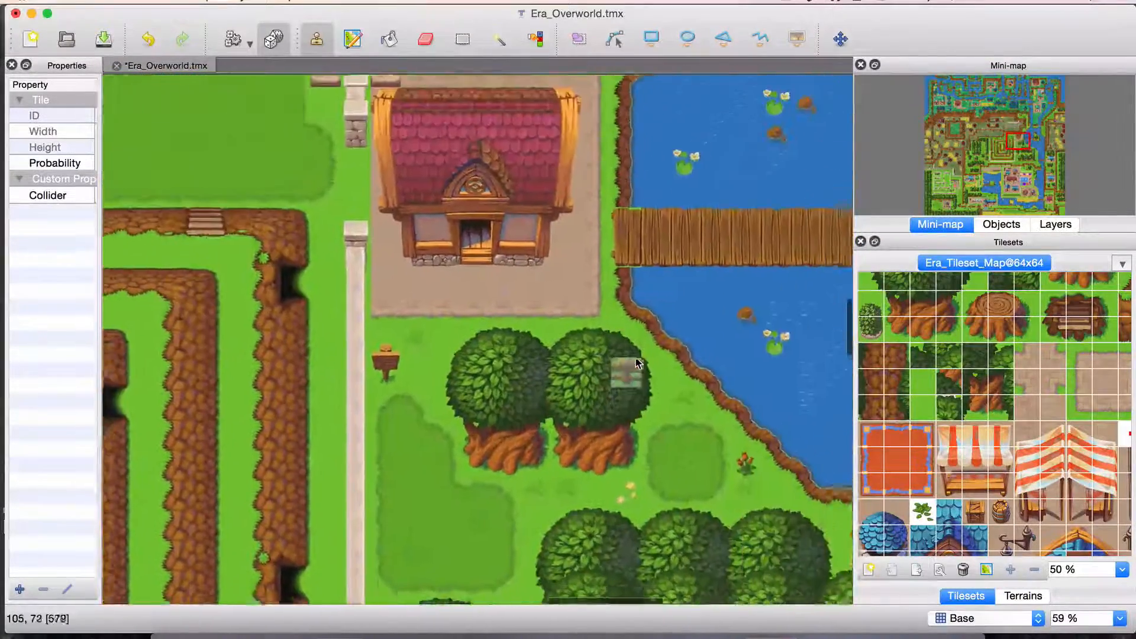
pyautogui.scroll(10, 634, 356)
pyautogui.hscroll(-8, 634, 356)
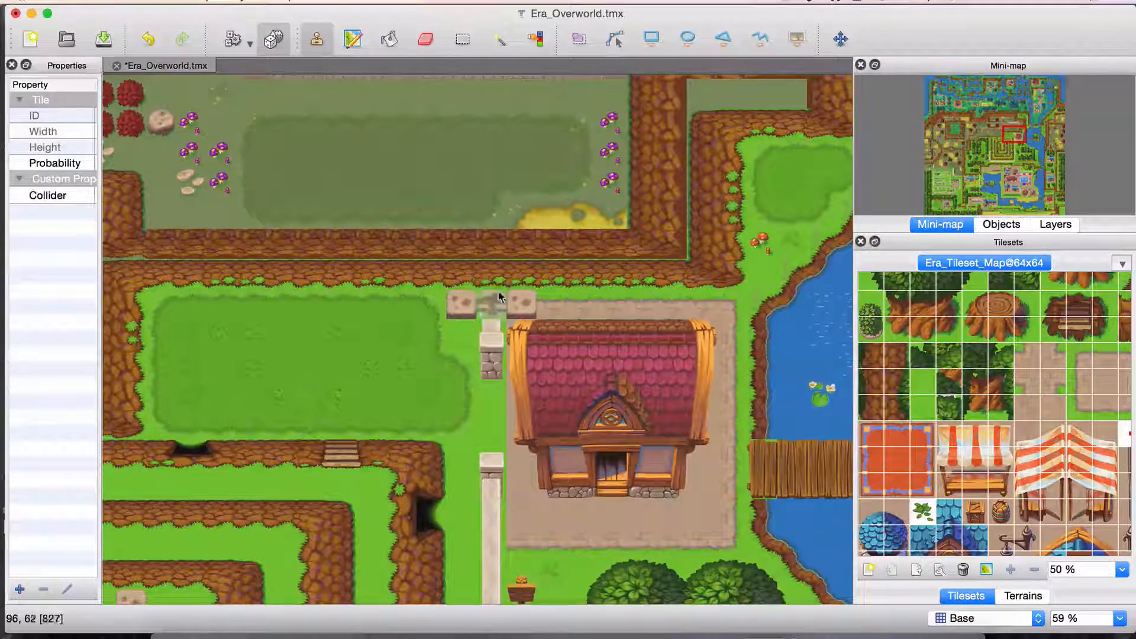
pyautogui.scroll(8, 499, 289)
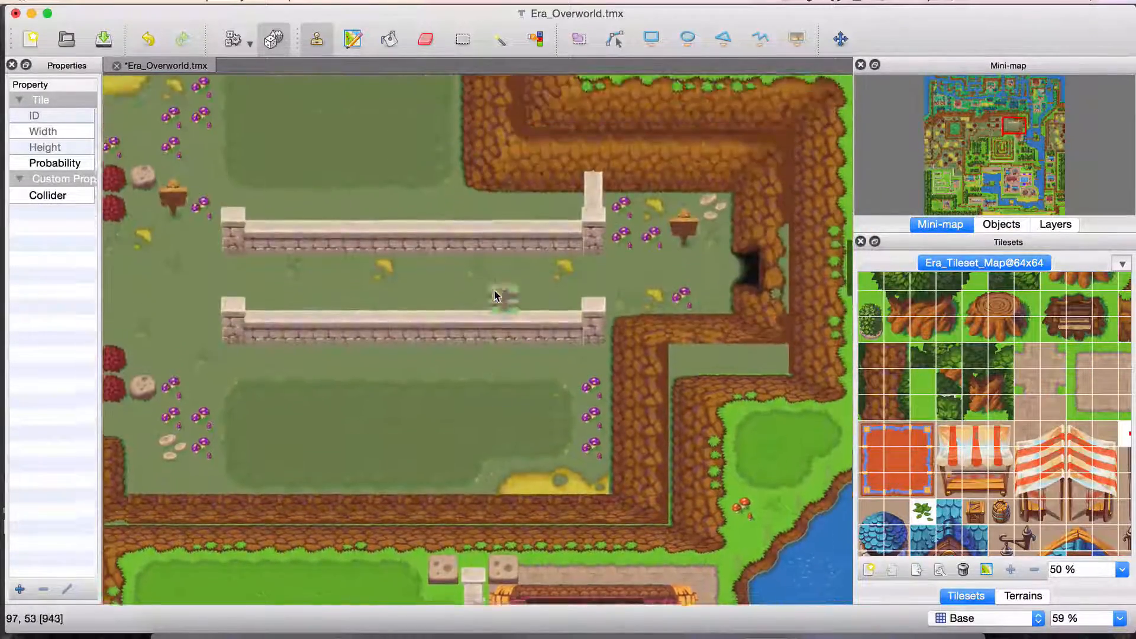
pyautogui.scroll(-10, 407, 292)
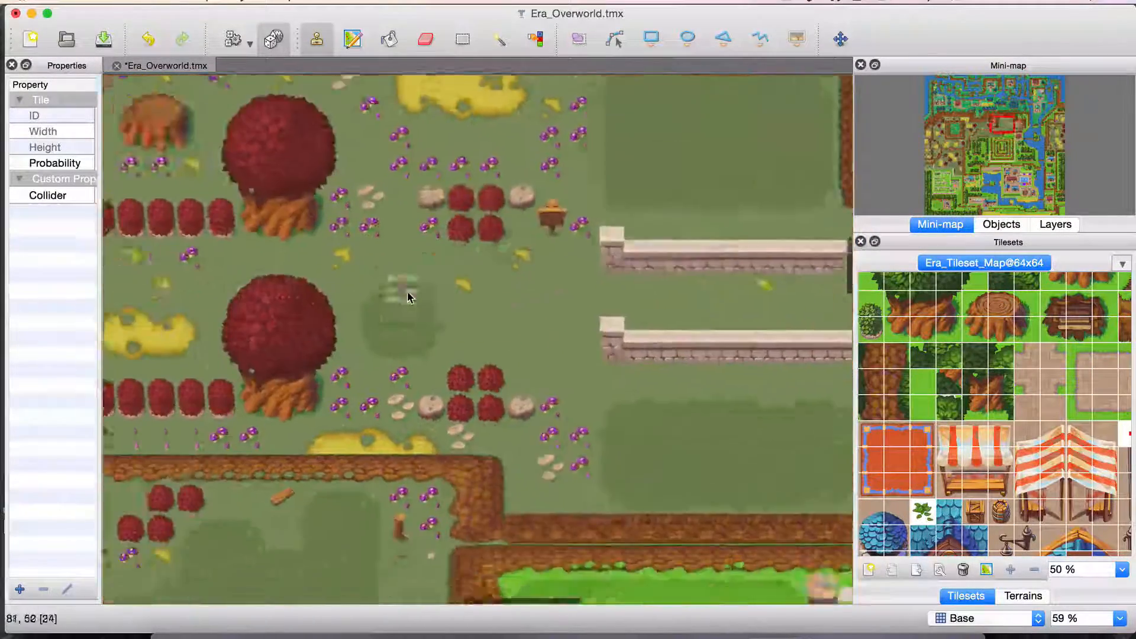
# Step: Examine the fenced ledges below the red-tree plateau and the walled entrance to the blue-roofed lakeside village
pyautogui.scroll(-10, 407, 292)
pyautogui.hscroll(-8, 407, 292)
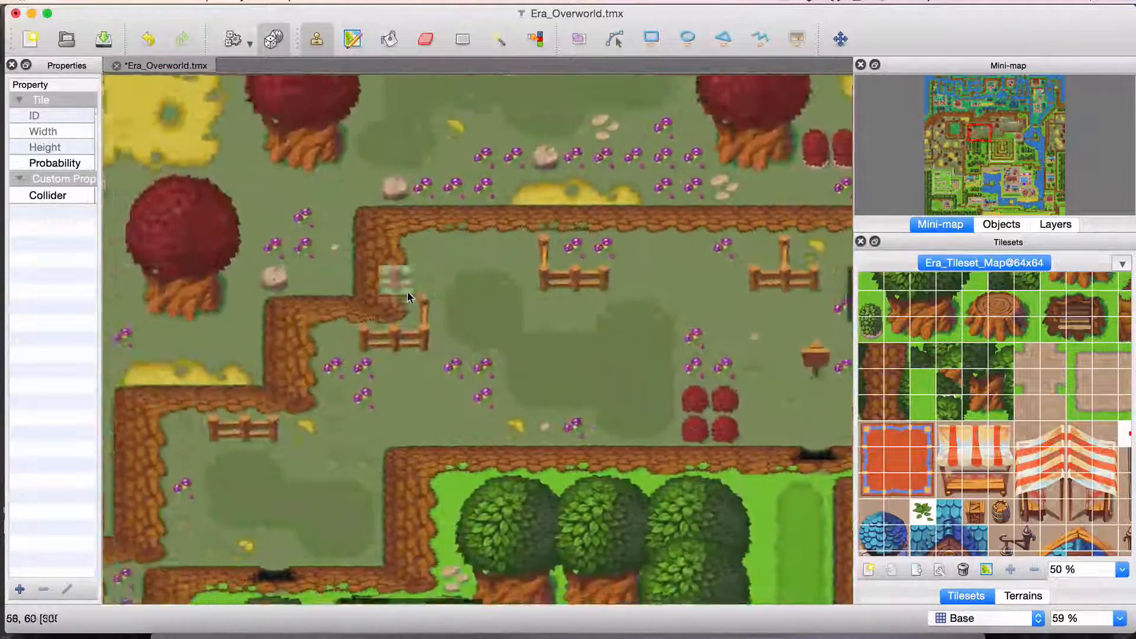
pyautogui.hscroll(10, 408, 296)
pyautogui.scroll(-6, 408, 296)
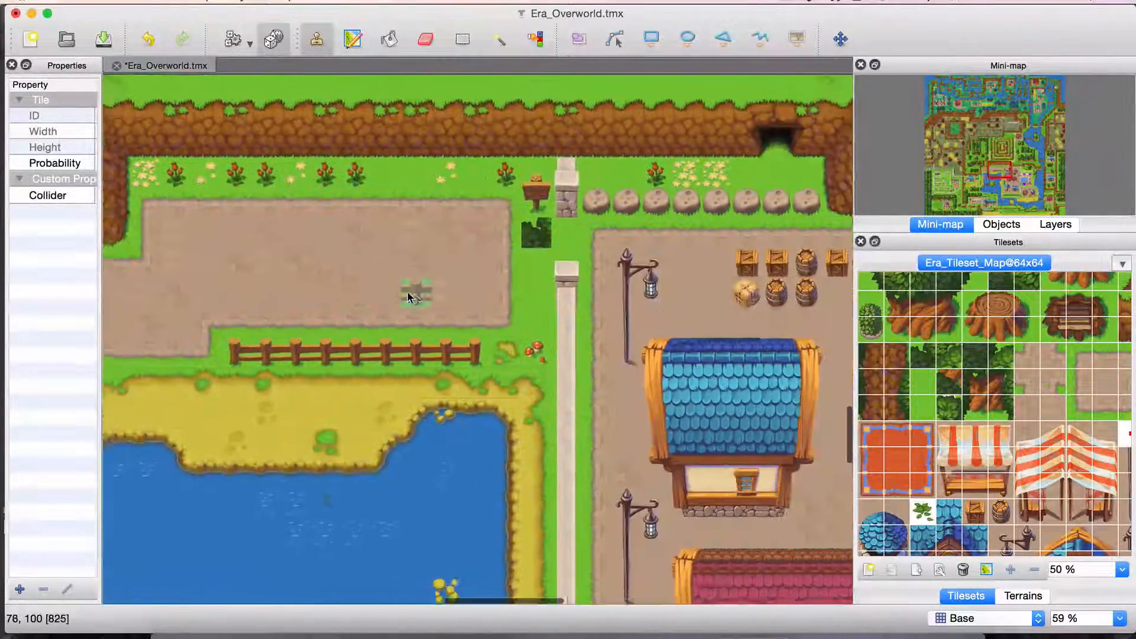
pyautogui.scroll(2, 705, 358)
pyautogui.hscroll(3, 705, 359)
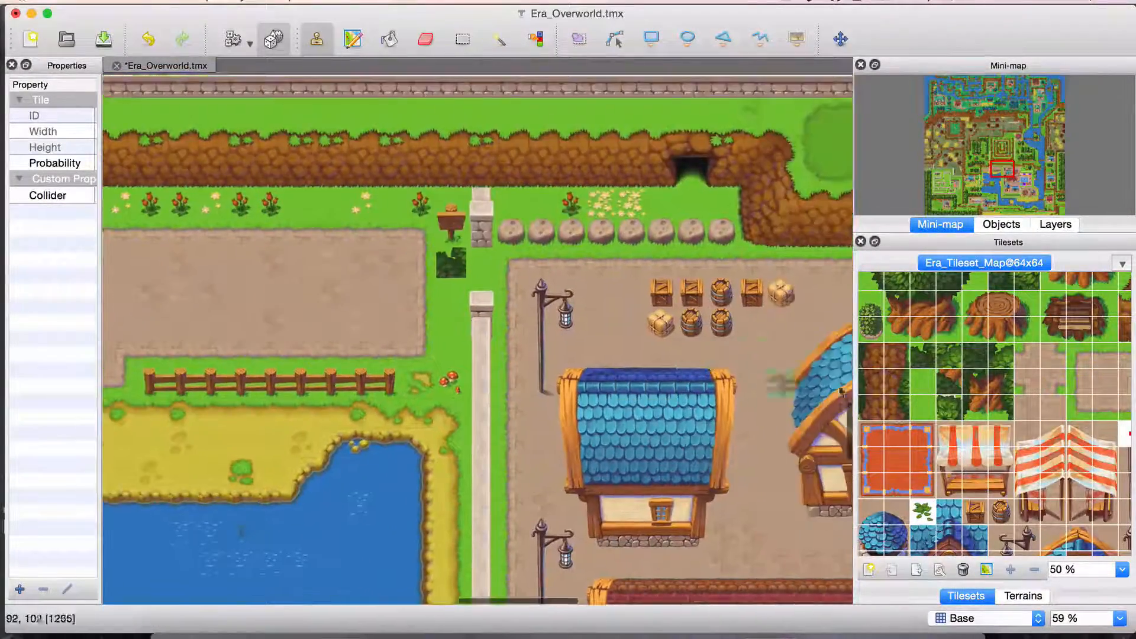
# Step: Browse the tileset's stone-wall, roof and house tiles and select the pale wood-framed tile beneath the red roof pieces
pyautogui.scroll(-5, 992, 488)
pyautogui.scroll(-3, 993, 488)
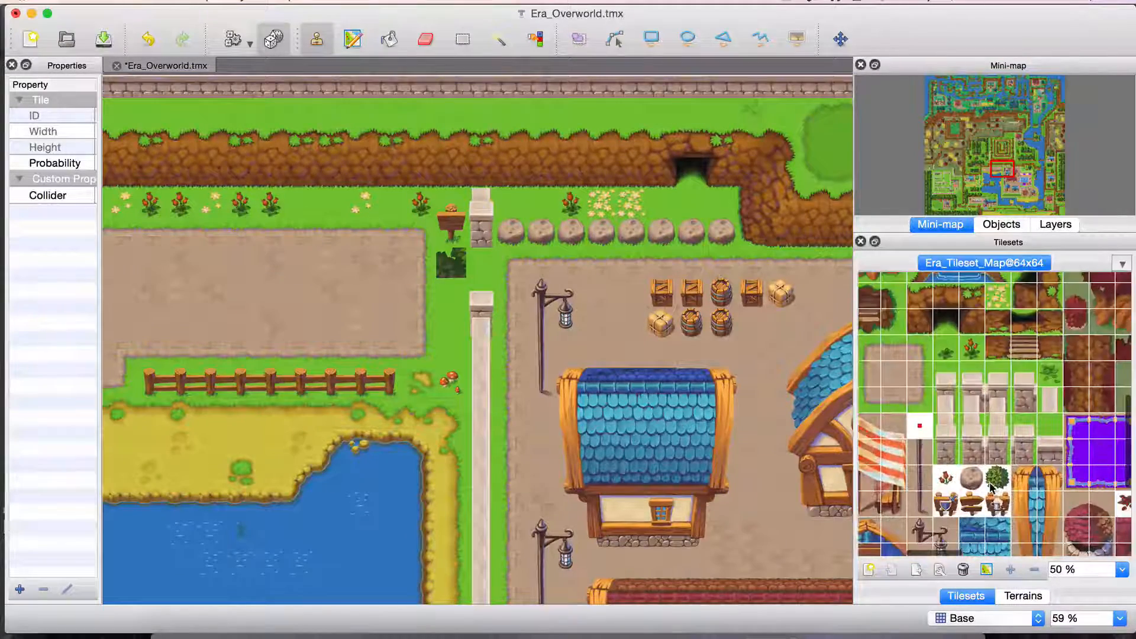
pyautogui.hscroll(5, 993, 488)
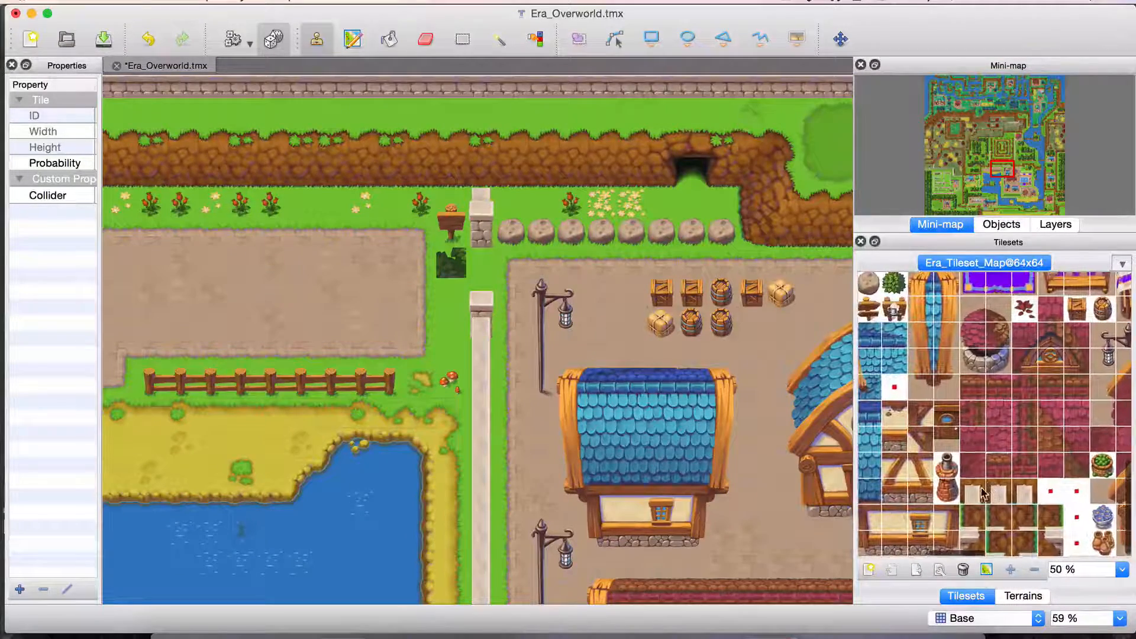
pyautogui.click(976, 495)
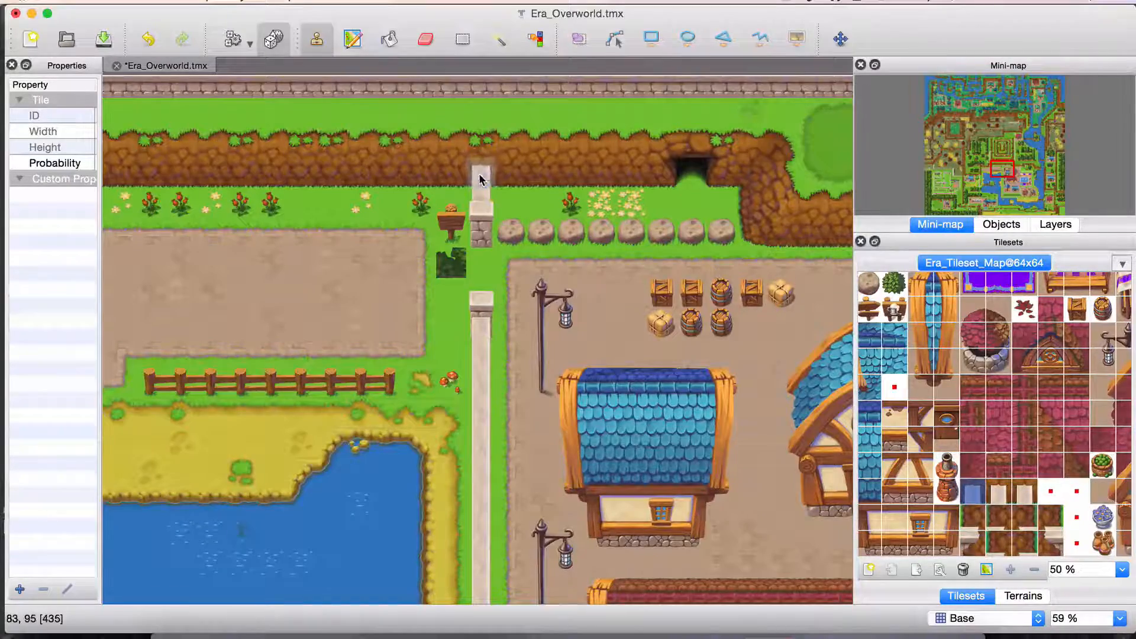
# Step: Examine the village's walled garden, striped market stalls and the blue-roofed houses along its southern wall
pyautogui.scroll(5, 479, 179)
pyautogui.hscroll(6, 325, 246)
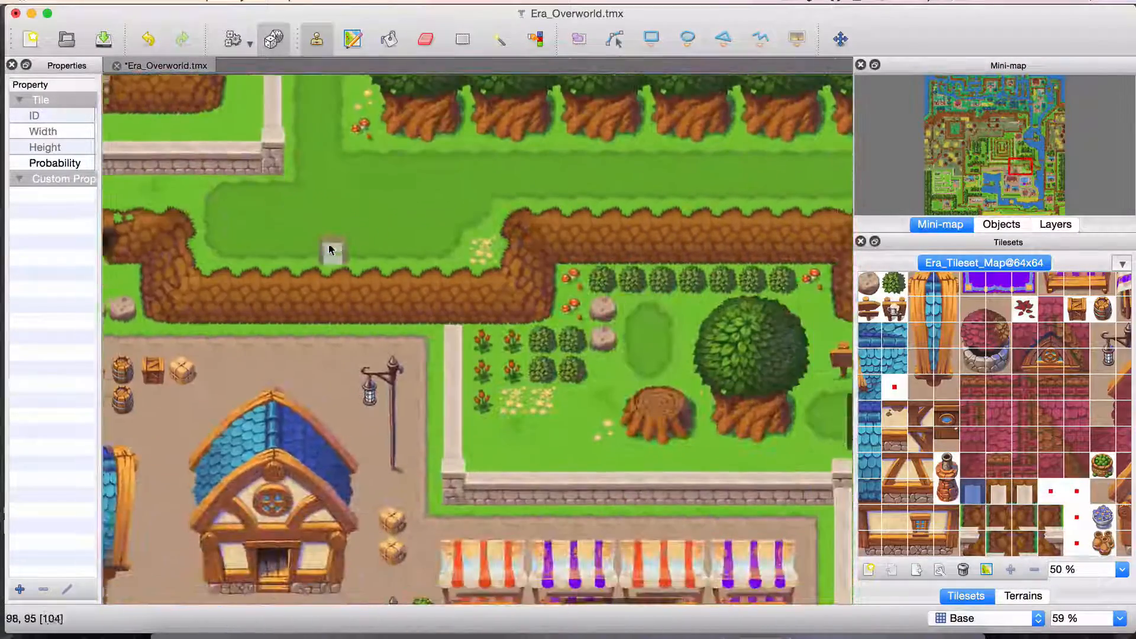
pyautogui.hscroll(8, 323, 316)
pyautogui.scroll(-2, 323, 317)
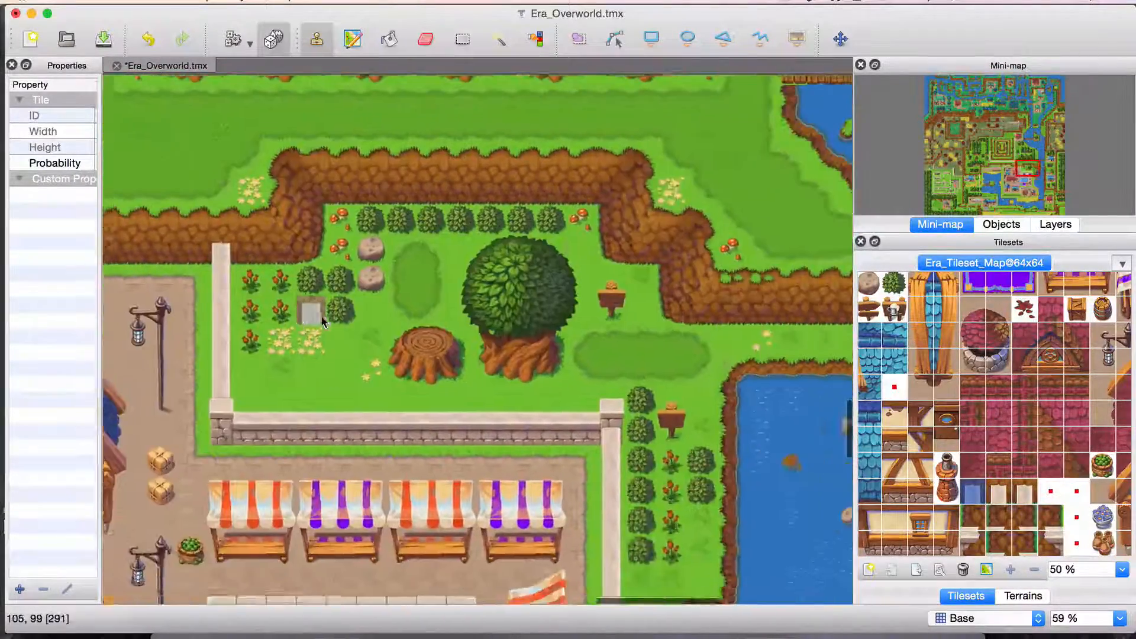
pyautogui.scroll(-15, 323, 320)
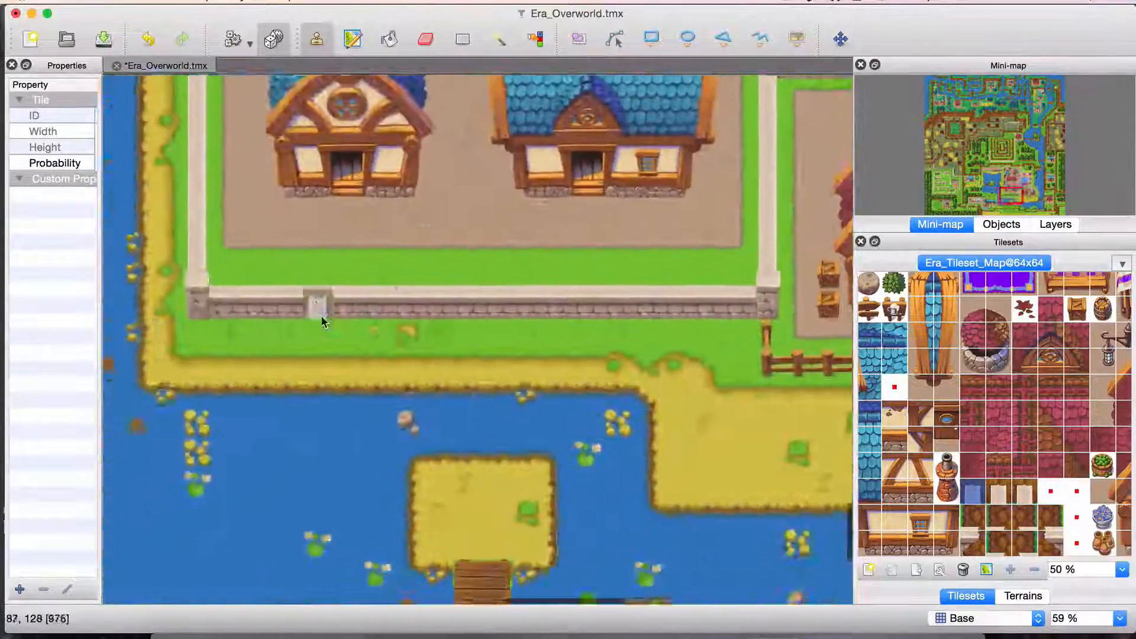
# Step: Examine the lake's western surroundings, from the cliffside trees to the large blue-roofed house by the southern shore
pyautogui.hscroll(-10, 322, 319)
pyautogui.scroll(8, 323, 319)
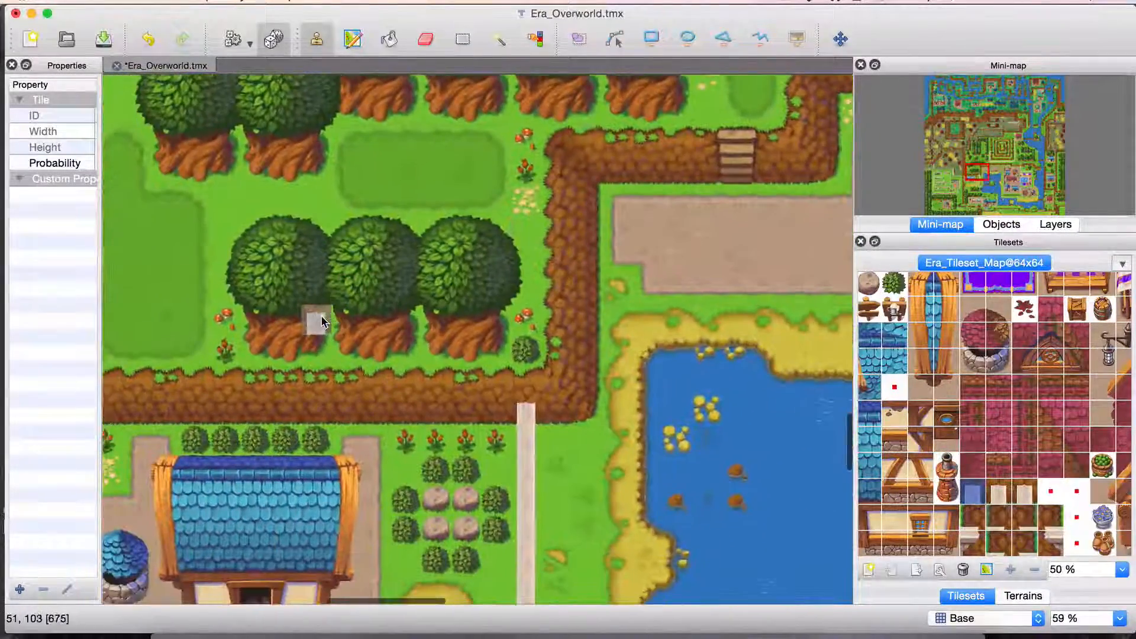
pyautogui.scroll(-15, 323, 319)
pyautogui.hscroll(10, 322, 320)
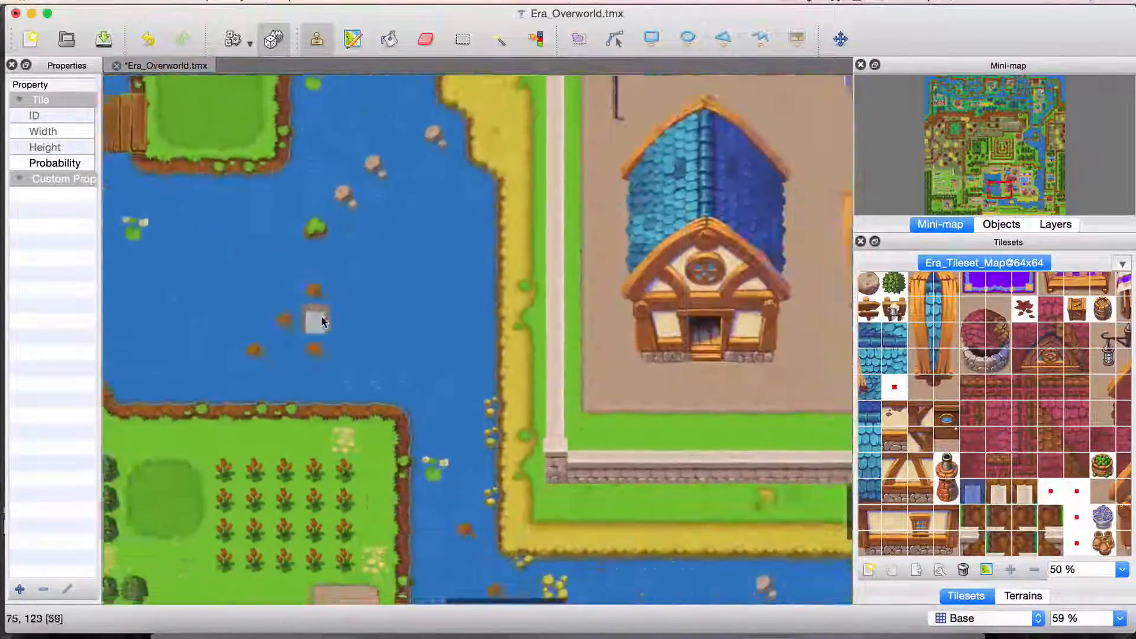
pyautogui.hscroll(-6, 322, 319)
pyautogui.scroll(-4, 323, 319)
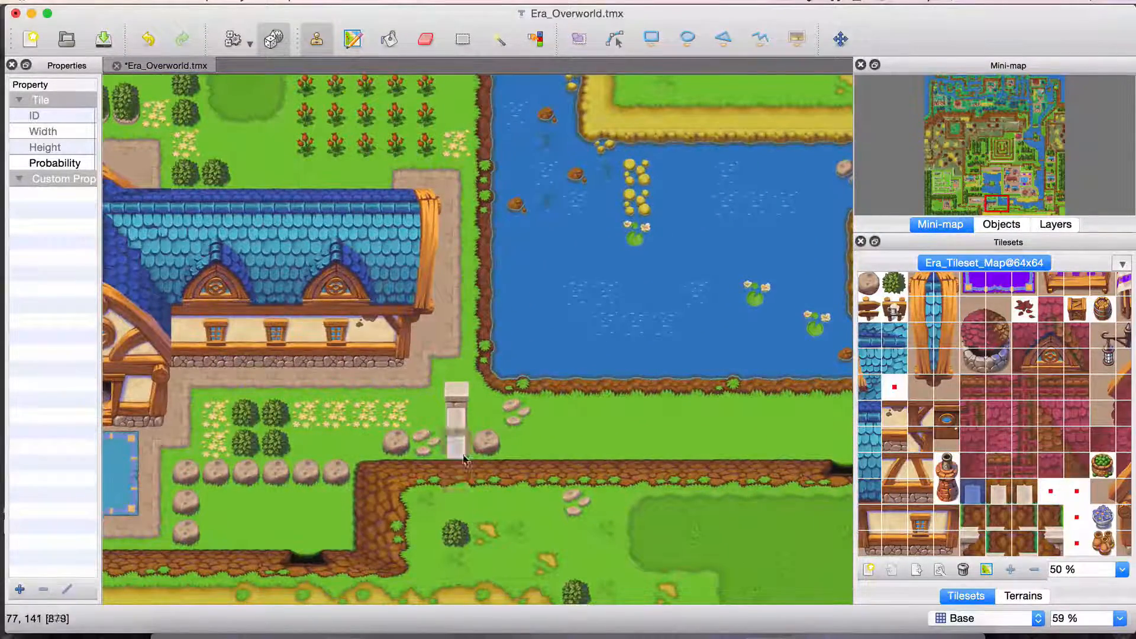
pyautogui.scroll(-4, 544, 476)
pyautogui.hscroll(-3, 544, 475)
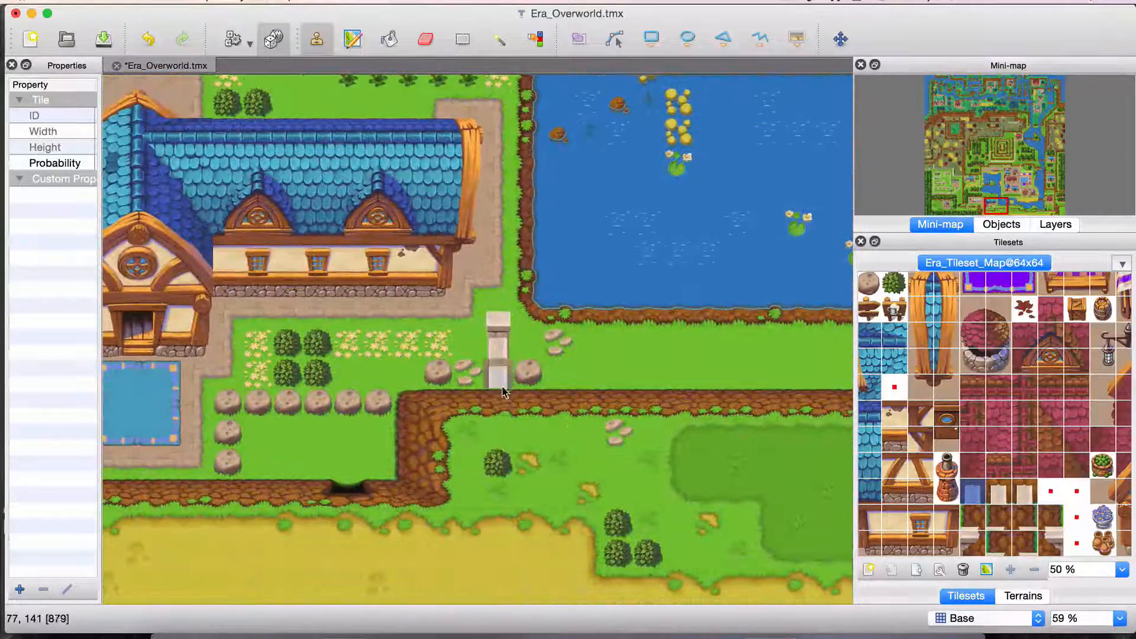
# Step: Follow the lake's southern shore past the sand island and stump, and return north to the dense forest rows
pyautogui.hscroll(10, 618, 407)
pyautogui.scroll(2, 617, 407)
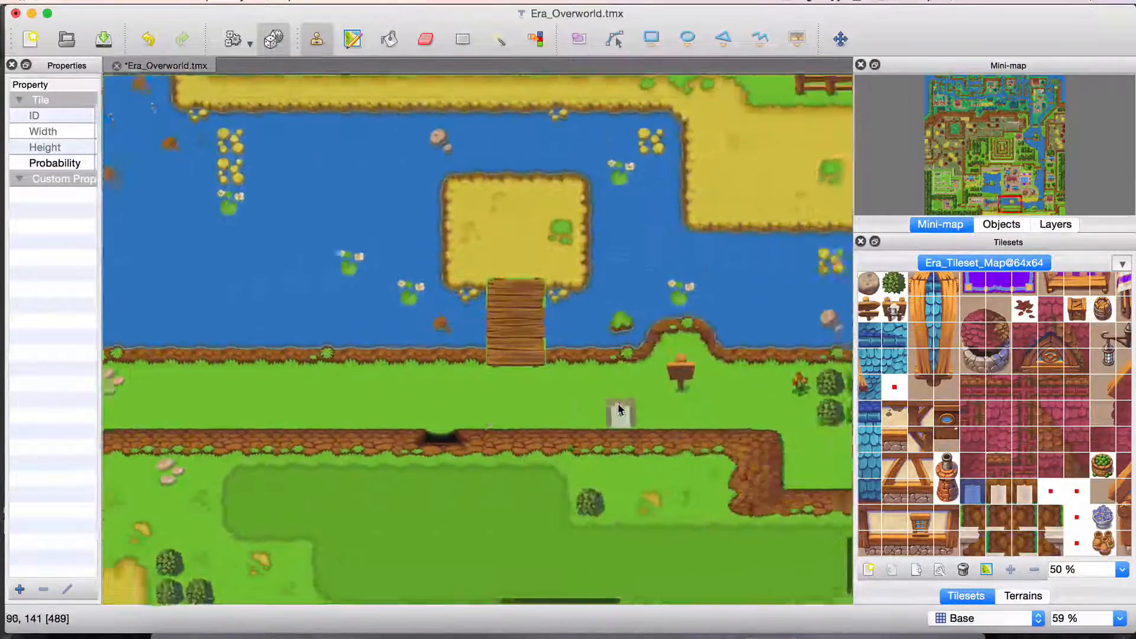
pyautogui.hscroll(10, 618, 407)
pyautogui.scroll(5, 617, 407)
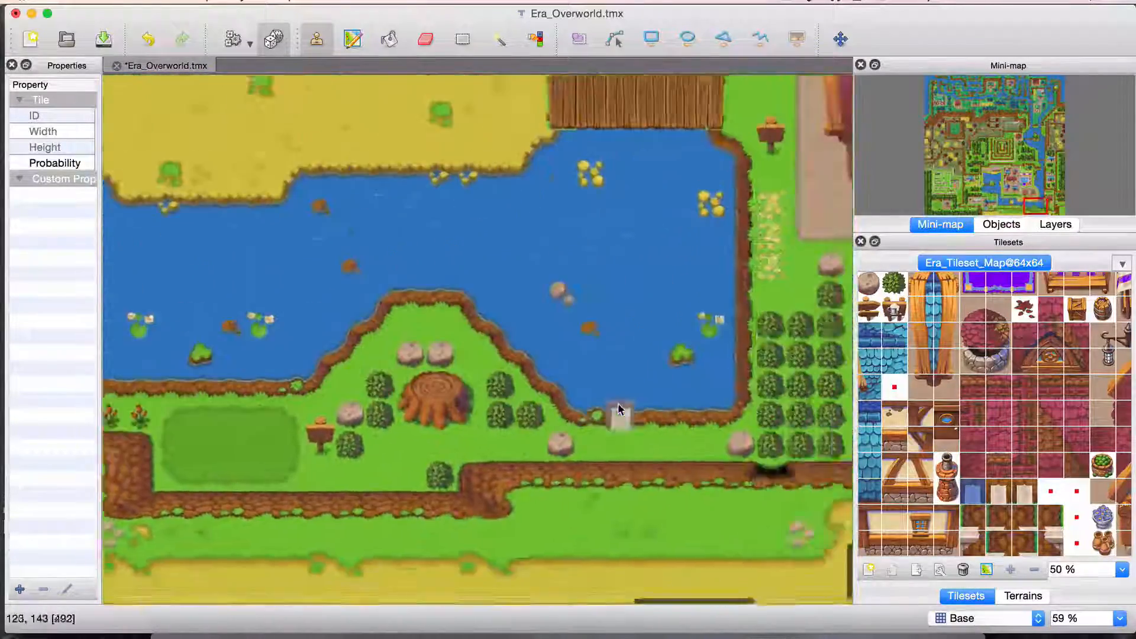
pyautogui.hscroll(-15, 619, 408)
pyautogui.scroll(4, 619, 408)
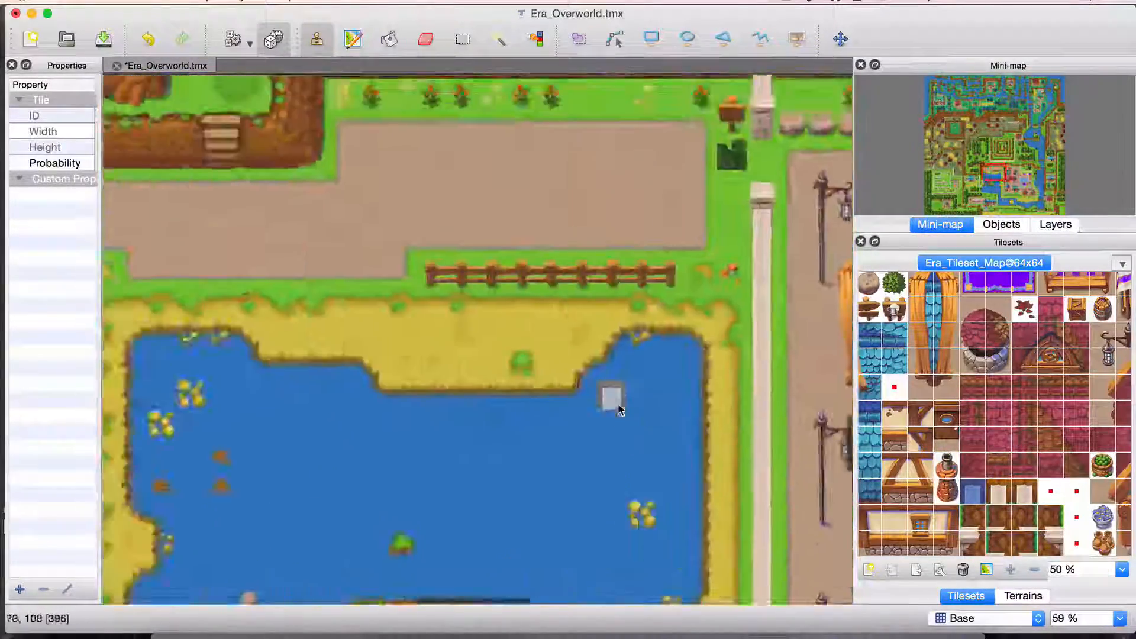
pyautogui.hscroll(8, 618, 408)
pyautogui.scroll(8, 618, 409)
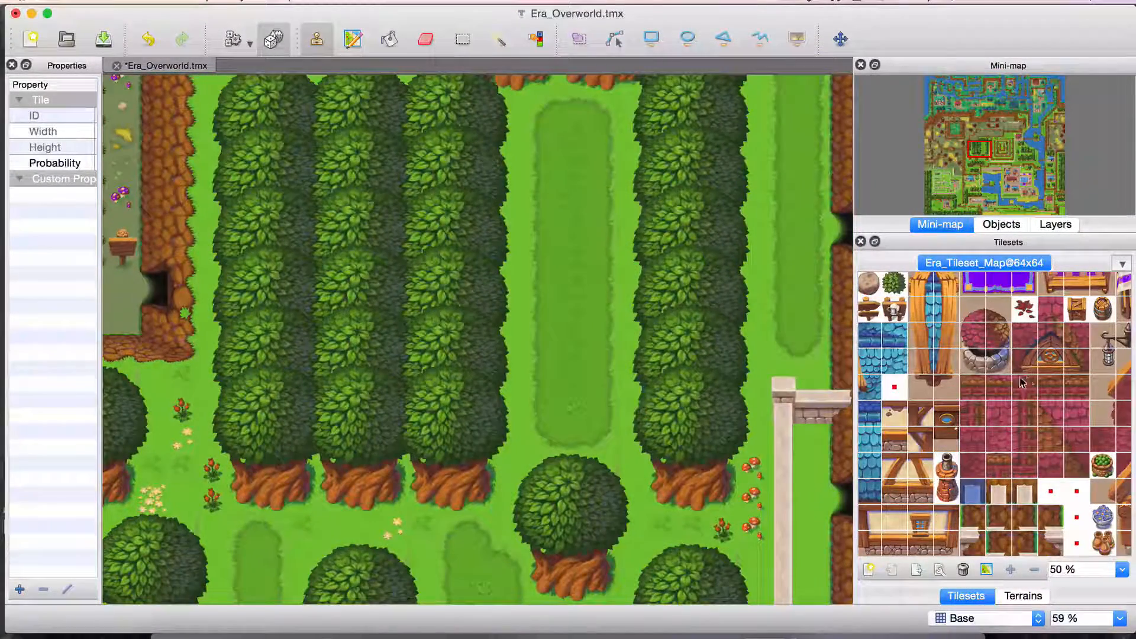
# Step: Inspect the red-tree cliff edge at 115% zoom and the forest's northern entrance below it
pyautogui.click(980, 134)
pyautogui.scroll(5, 979, 133)
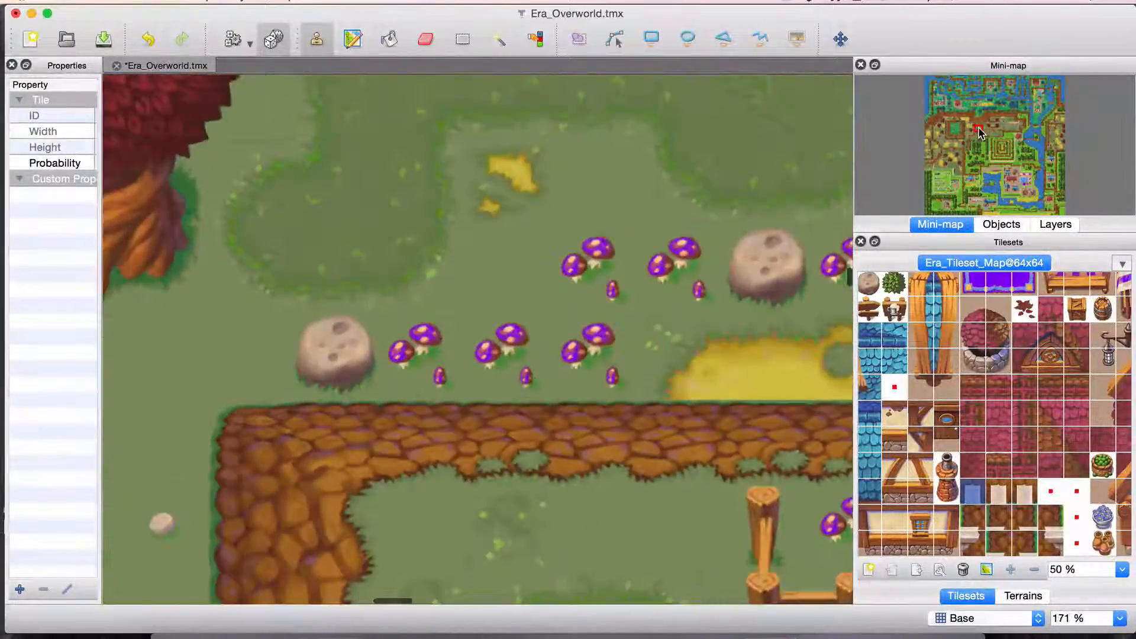
pyautogui.scroll(-2, 550, 377)
pyautogui.hscroll(-2, 550, 378)
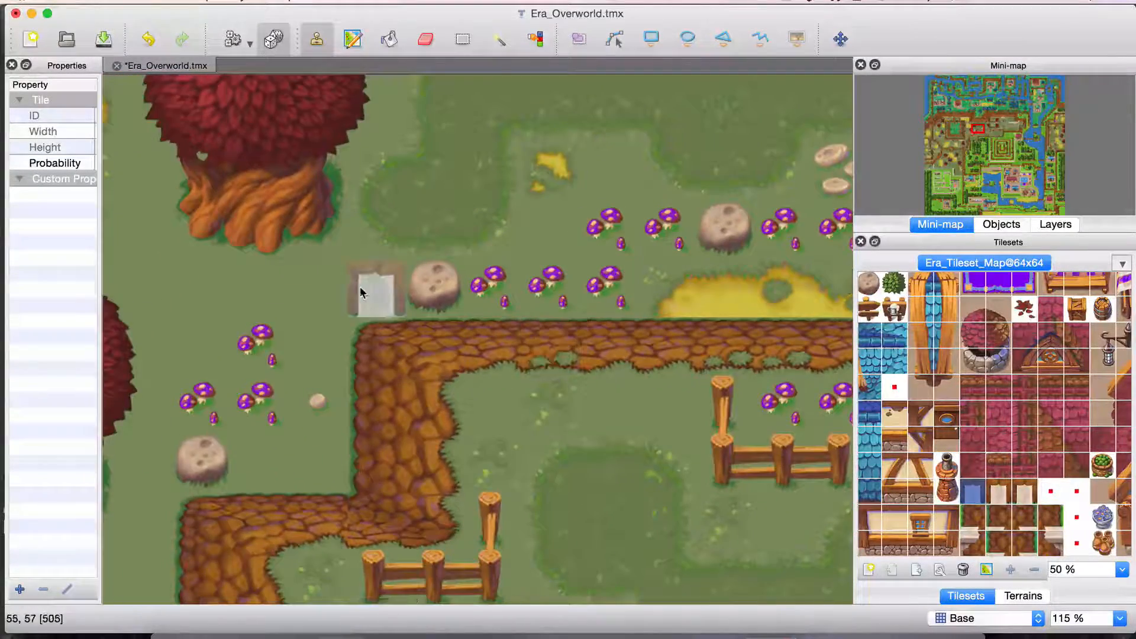
pyautogui.scroll(-10, 483, 468)
pyautogui.hscroll(3, 482, 468)
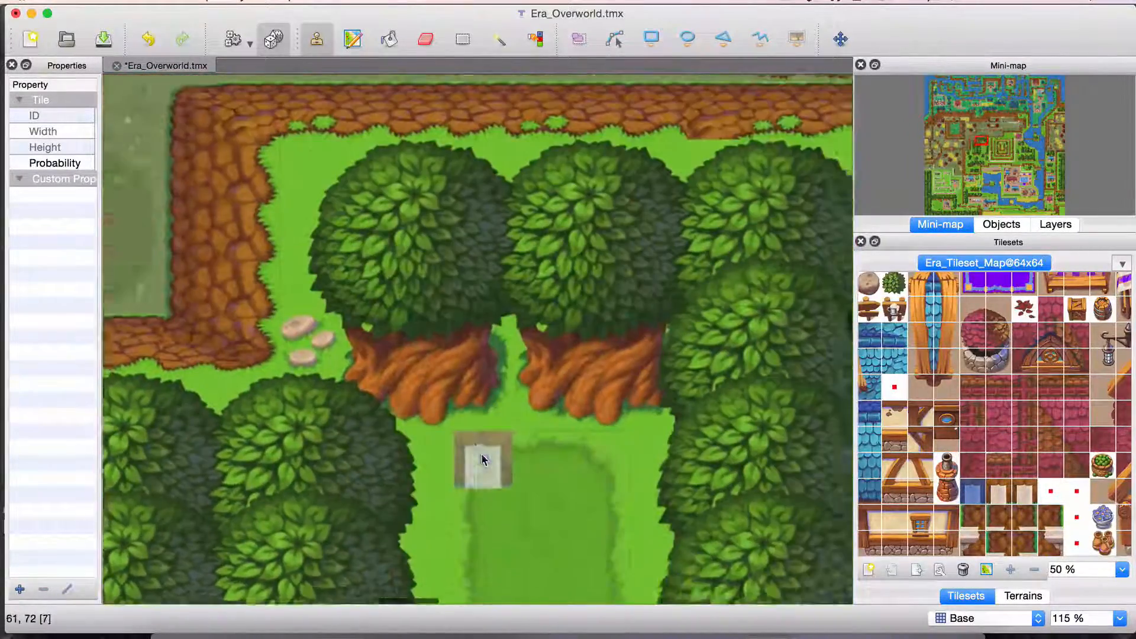
# Step: Inspect how the trees overlap in the forest rows and how the grass patches and flowers fill the clearings south
pyautogui.scroll(2, 460, 439)
pyautogui.hscroll(-1, 460, 439)
pyautogui.scroll(-5, 450, 408)
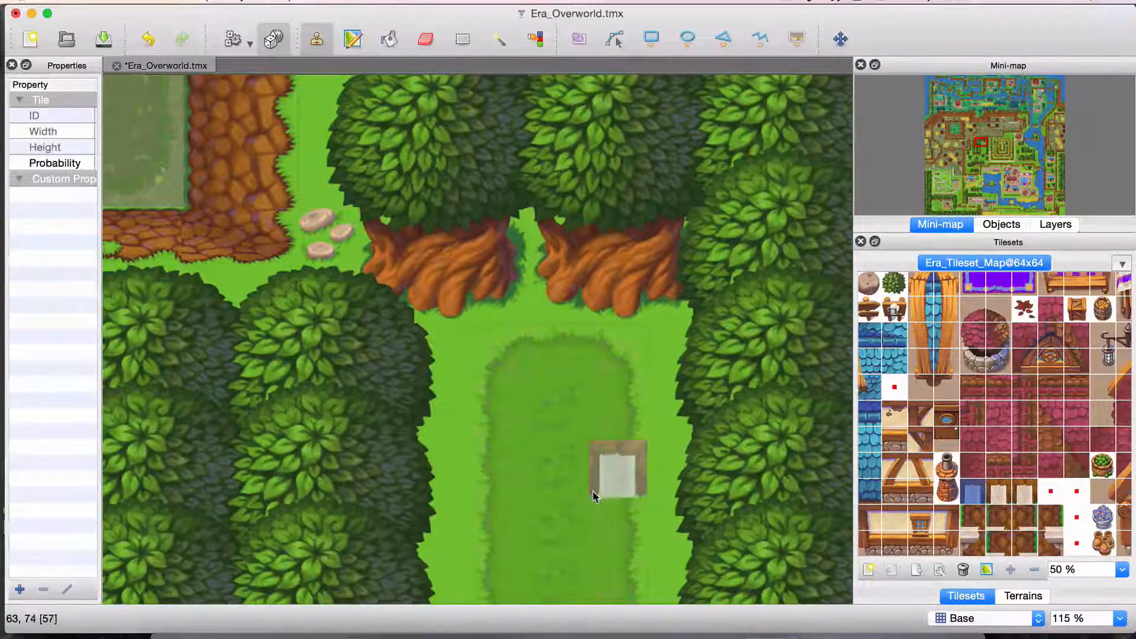
pyautogui.scroll(-12, 592, 492)
pyautogui.scroll(-6, 592, 491)
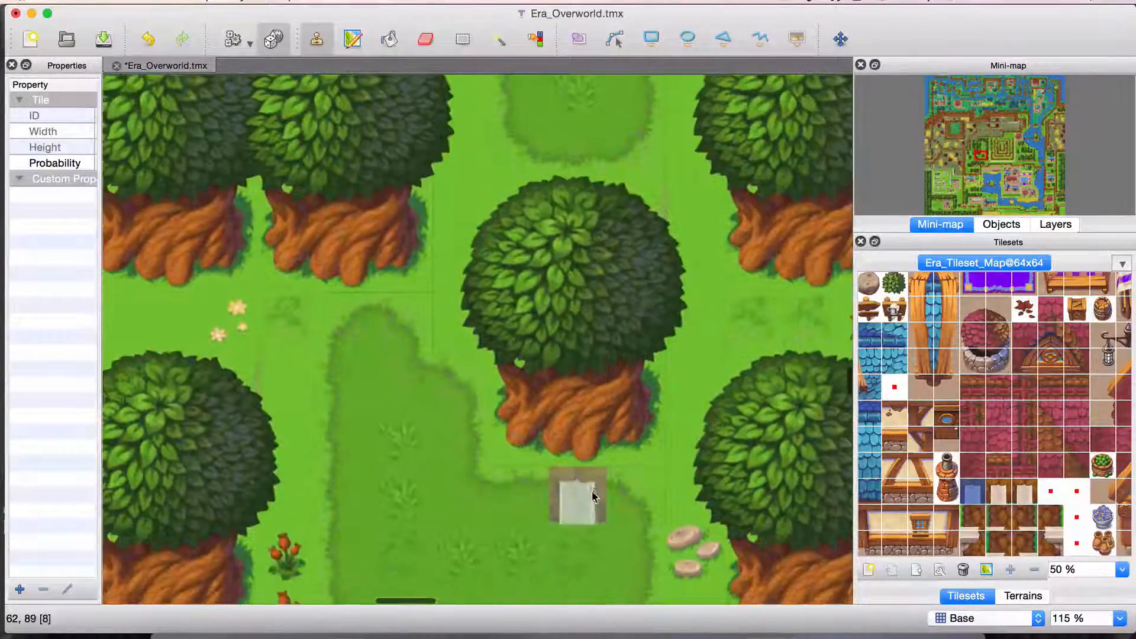
pyautogui.hscroll(-2, 448, 393)
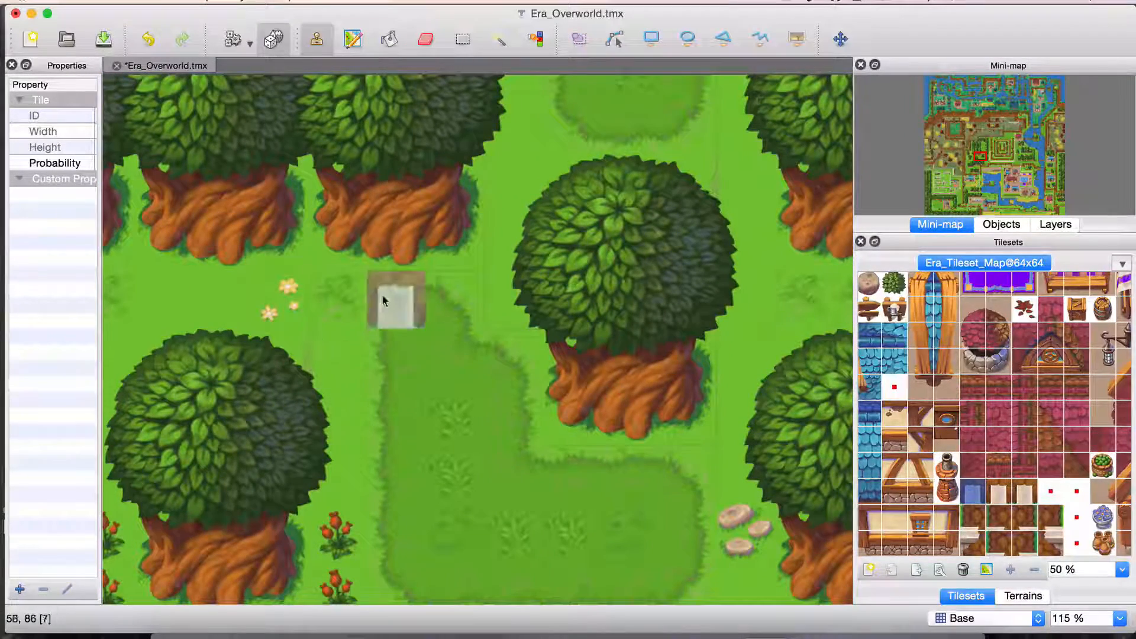
pyautogui.scroll(-5, 556, 427)
pyautogui.hscroll(-1, 556, 428)
pyautogui.hscroll(8, 557, 430)
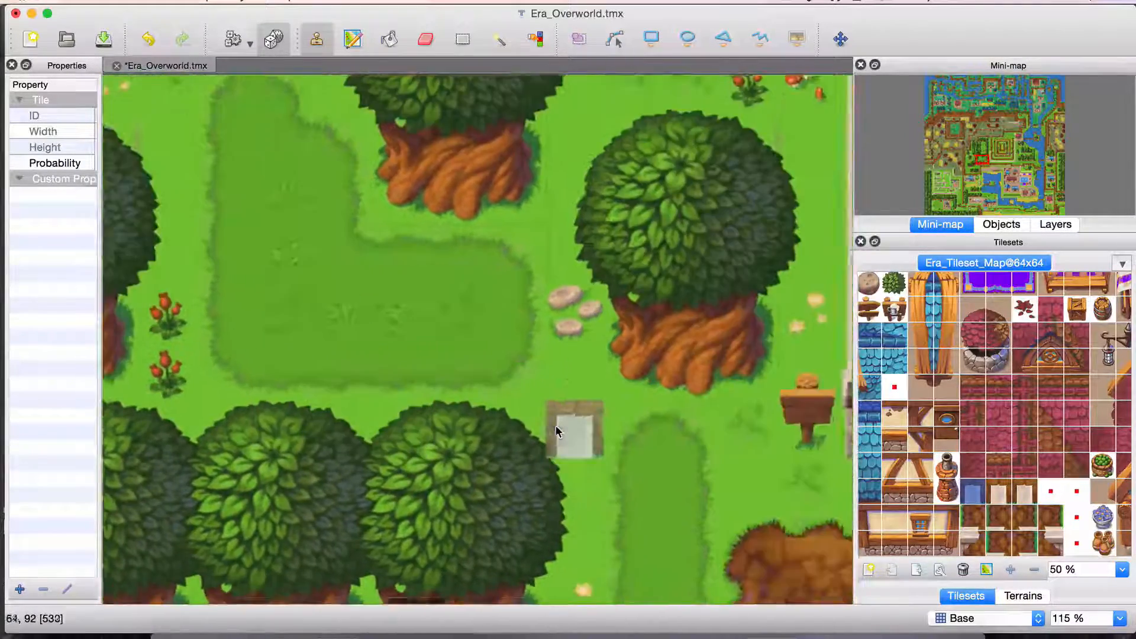
# Step: Inspect the stone wall between the forest and cliff maze, and return the tileset to its ground, bridge and water tiles
pyautogui.scroll(3, 556, 431)
pyautogui.scroll(2, 591, 269)
pyautogui.hscroll(2, 591, 270)
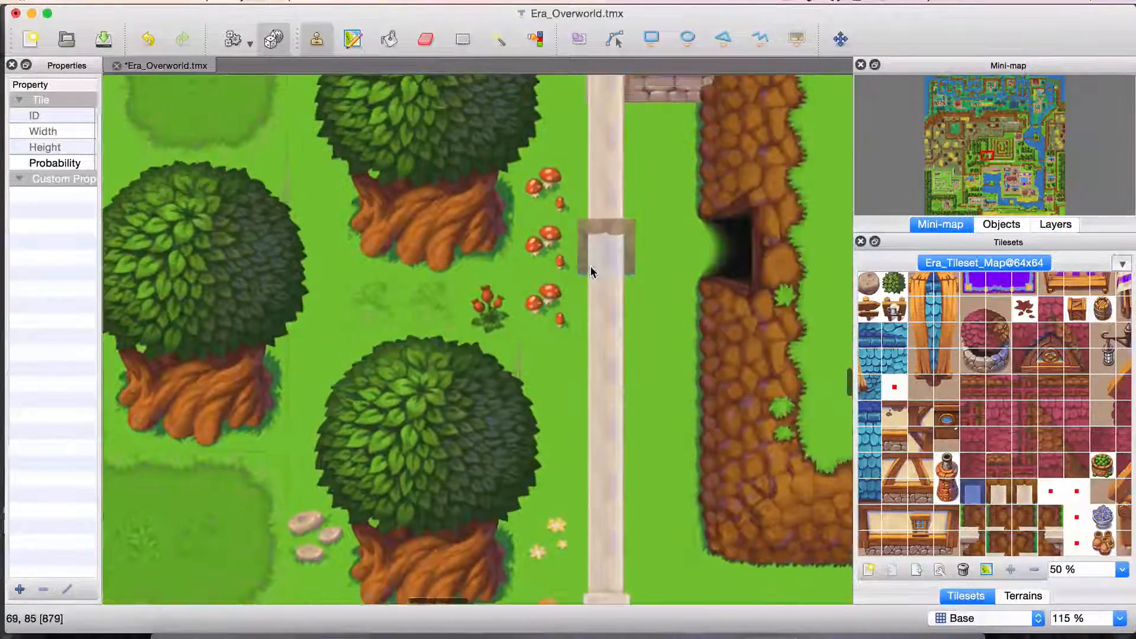
pyautogui.hscroll(-2, 591, 270)
pyautogui.scroll(-1, 591, 270)
pyautogui.scroll(8, 591, 269)
pyautogui.hscroll(2, 591, 270)
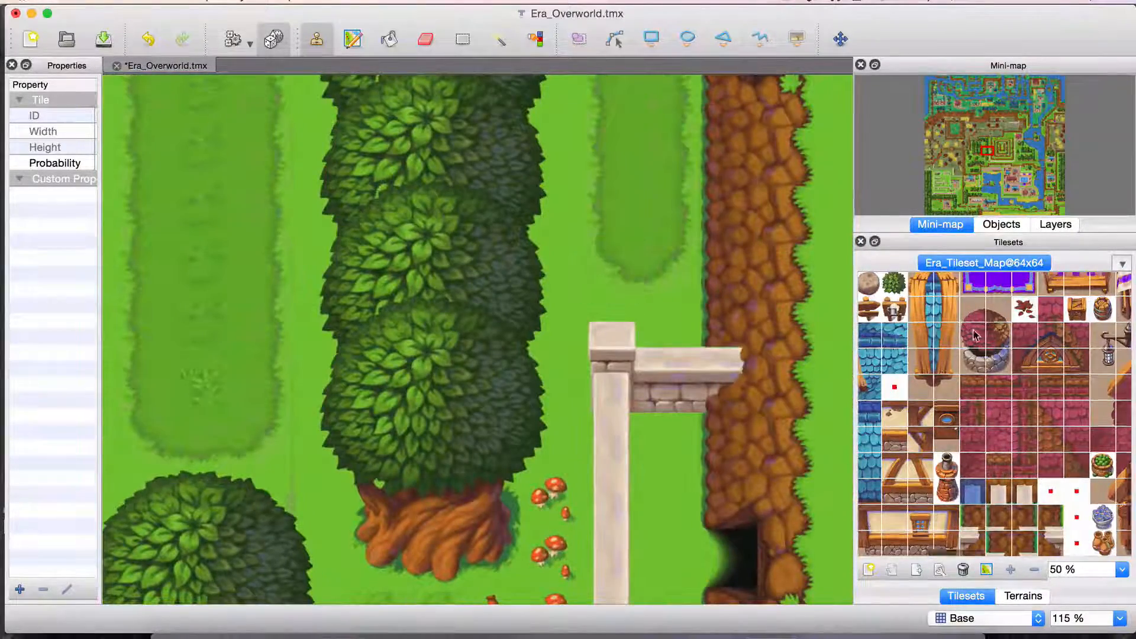
pyautogui.scroll(-10, 975, 335)
pyautogui.hscroll(2, 975, 335)
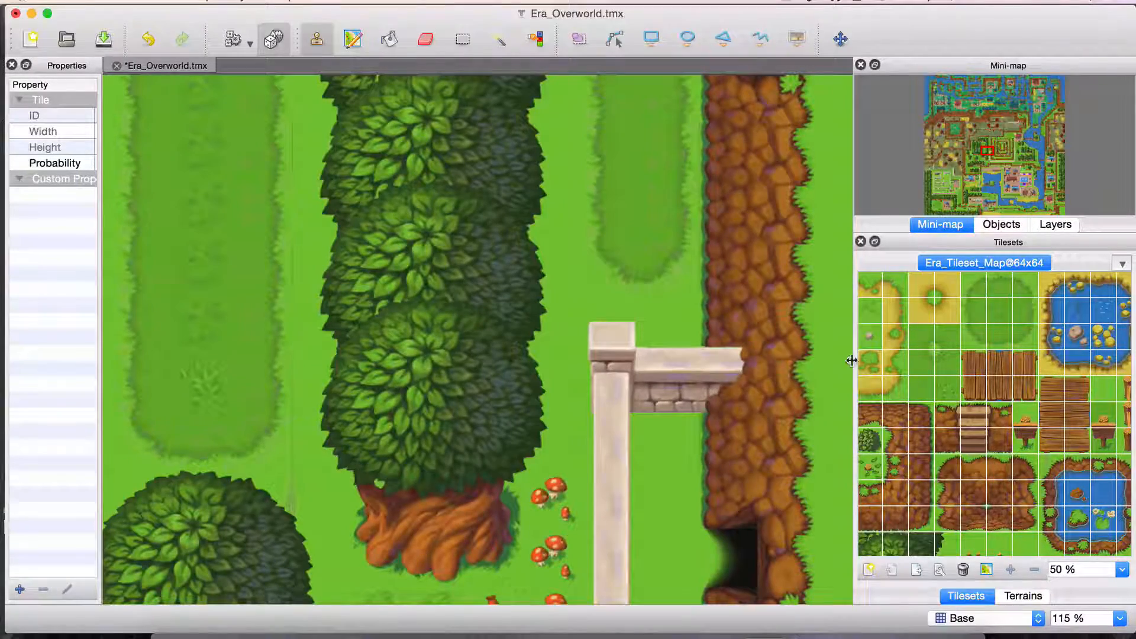
# Step: Examine the cliff maze's stairs and cave openings, and the plank bridge leading east to the lake island
pyautogui.hscroll(10, 704, 390)
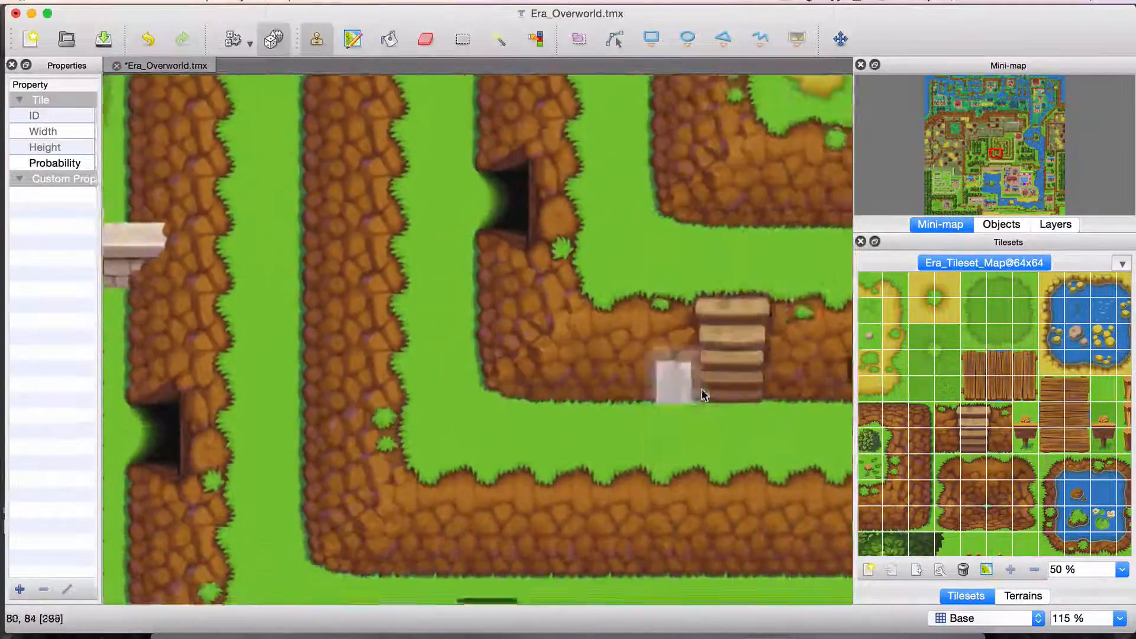
pyautogui.hscroll(10, 702, 394)
pyautogui.scroll(5, 703, 394)
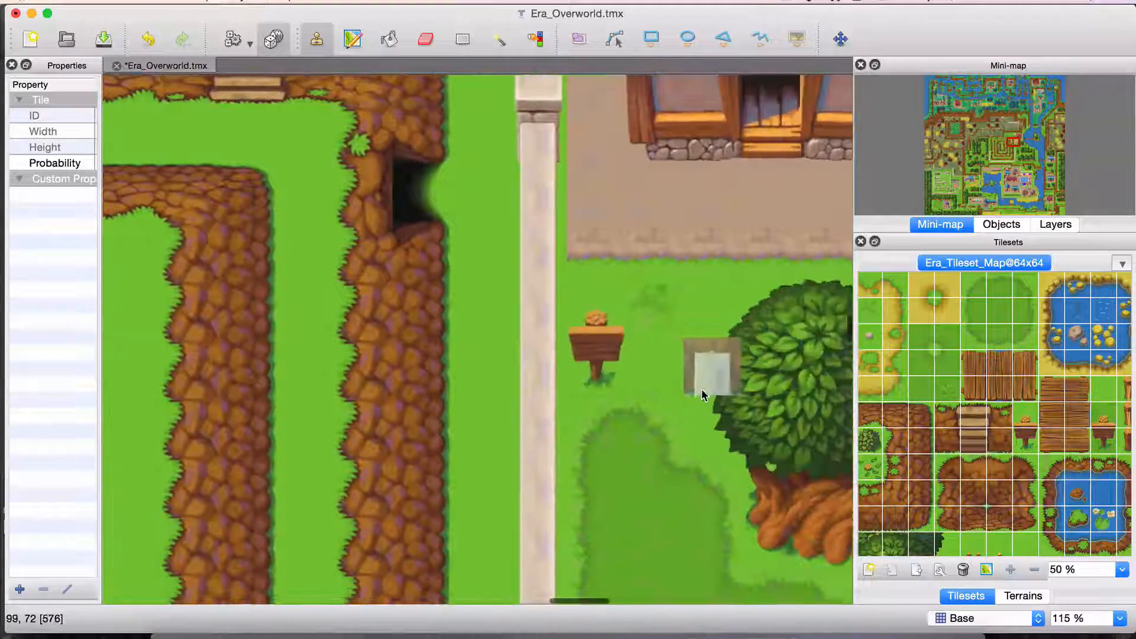
pyautogui.hscroll(10, 701, 389)
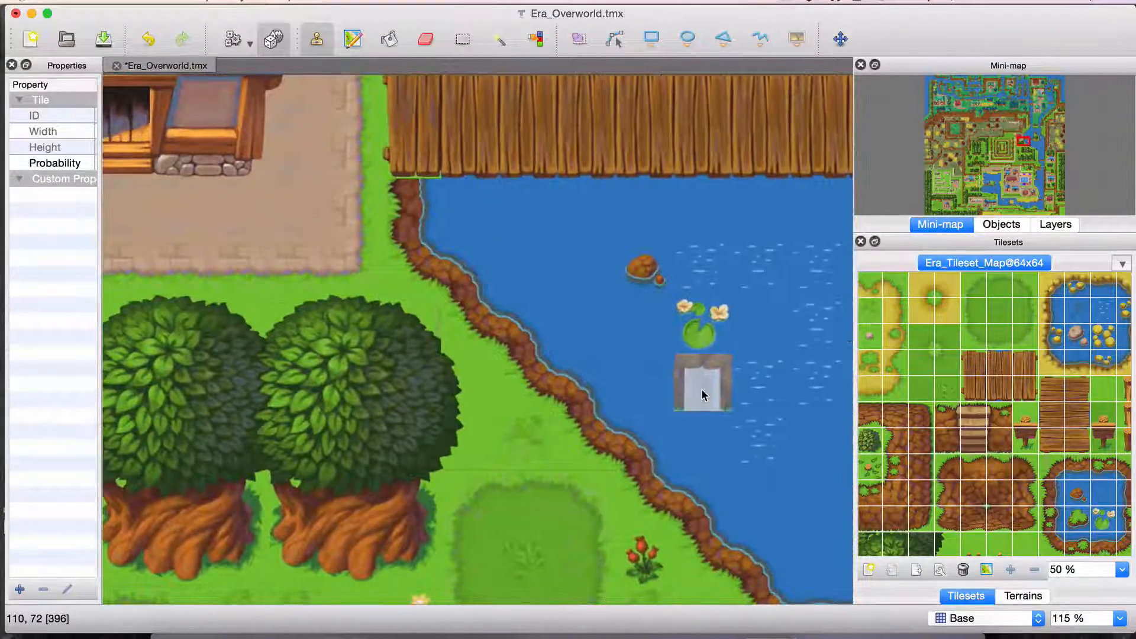
pyautogui.hscroll(10, 703, 395)
pyautogui.scroll(5, 703, 395)
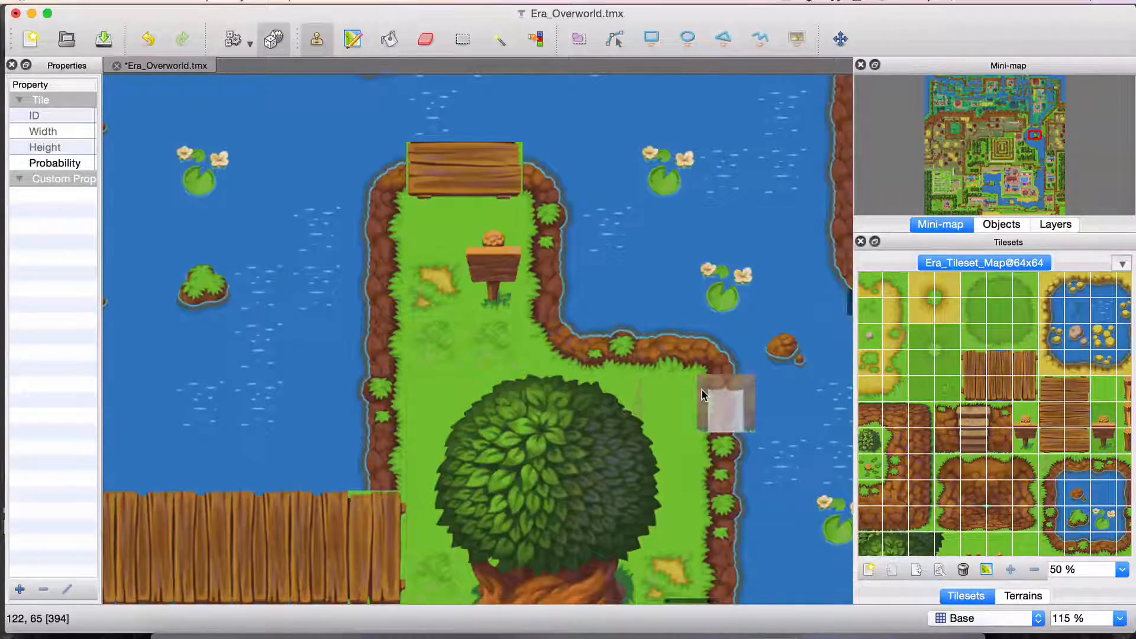
# Step: Examine the cliffs east of the lake and the fenced river island beside the waterfall
pyautogui.hscroll(10, 701, 391)
pyautogui.scroll(5, 704, 395)
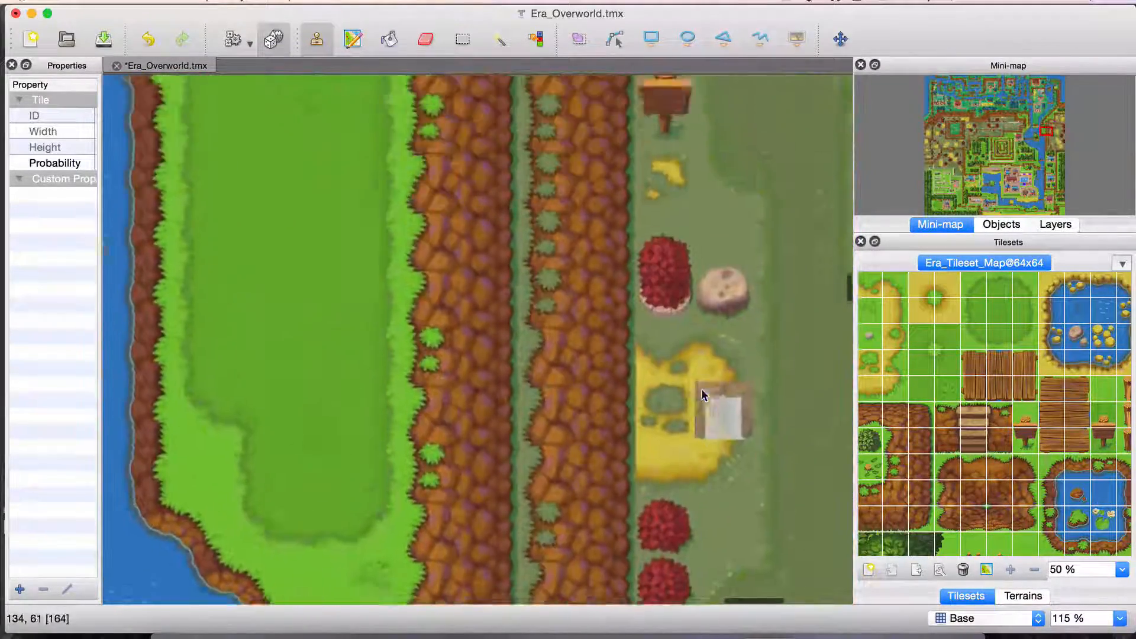
pyautogui.hscroll(-5, 704, 396)
pyautogui.scroll(5, 703, 395)
pyautogui.hscroll(-5, 703, 395)
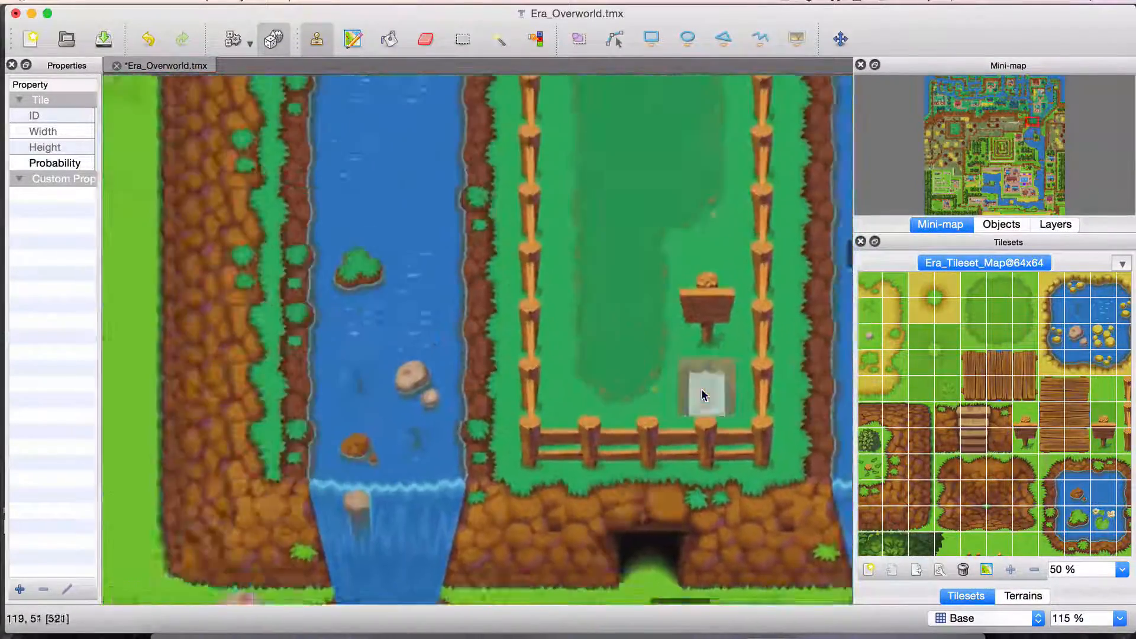
# Step: Examine the cliff-enclosed clearing with the tree stump and the walled grass area on the red-bush plateau
pyautogui.hscroll(-10, 702, 388)
pyautogui.scroll(2, 701, 388)
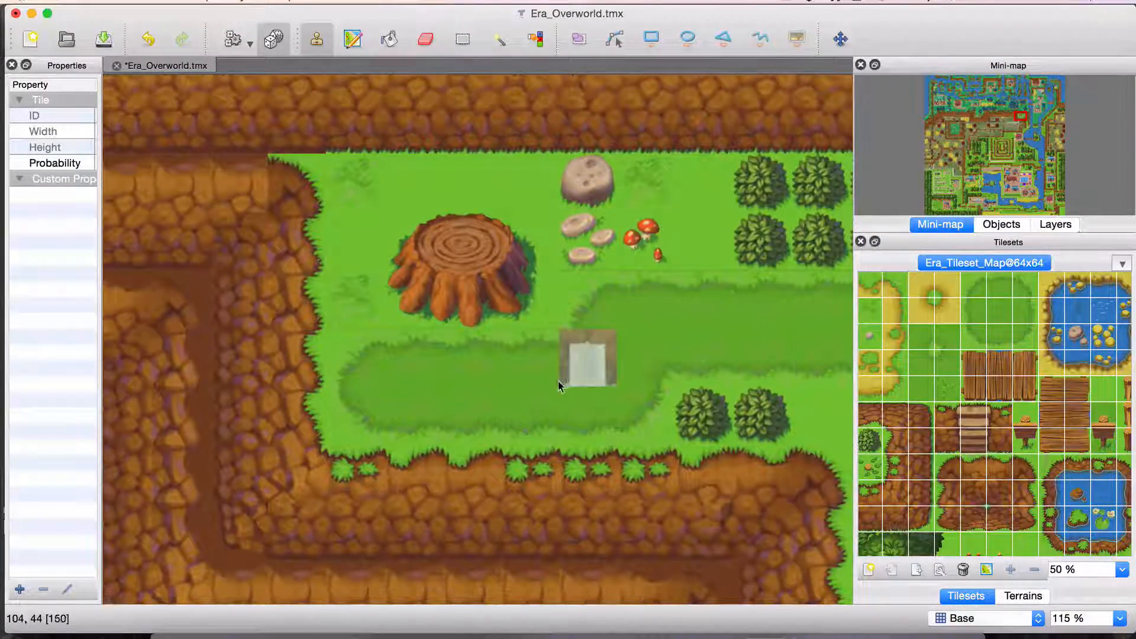
pyautogui.hscroll(-5, 503, 365)
pyautogui.scroll(-5, 504, 365)
pyautogui.hscroll(-5, 503, 365)
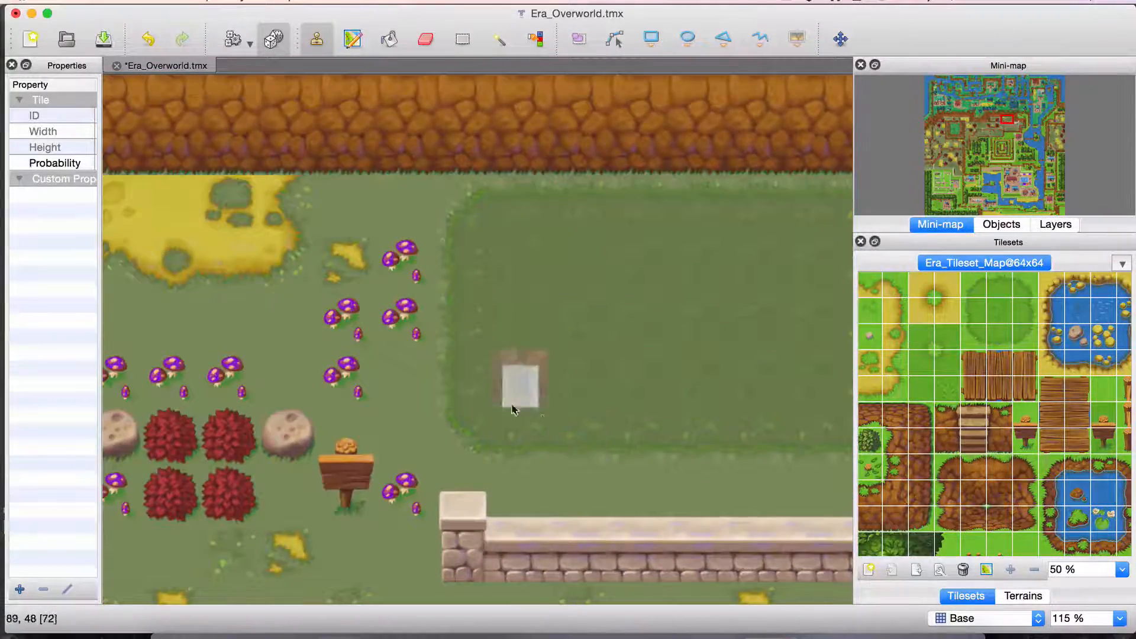
# Step: Examine the red-tree plateau from the walled grass area west past the bushes and mushrooms to the large sand patches
pyautogui.scroll(-3, 363, 372)
pyautogui.hscroll(-5, 363, 373)
pyautogui.scroll(-3, 279, 471)
pyautogui.hscroll(-5, 279, 472)
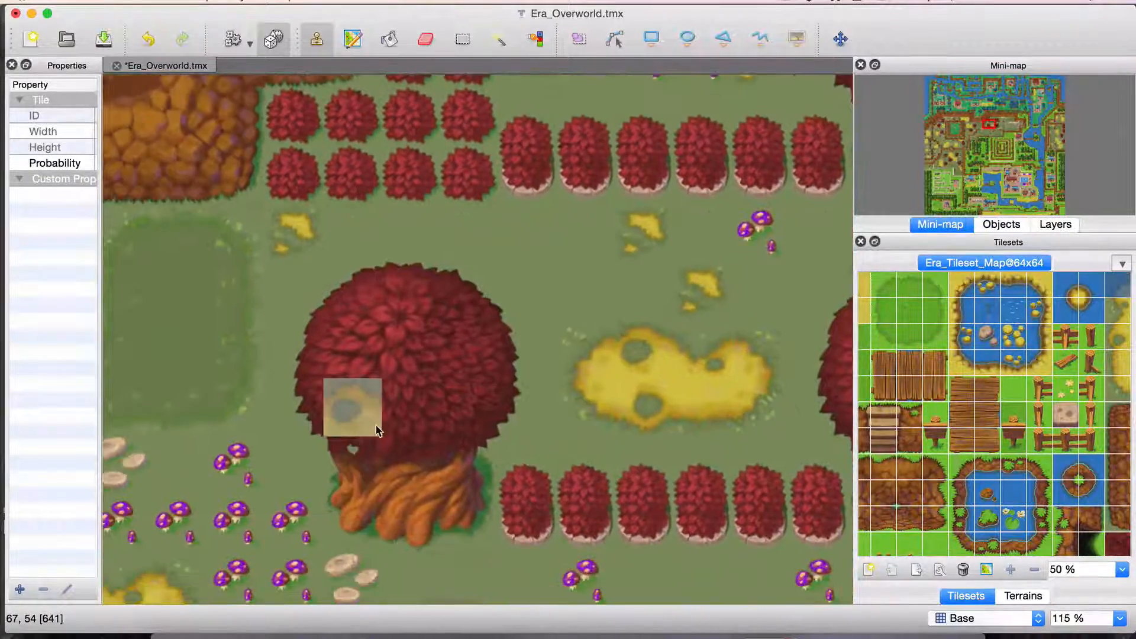
pyautogui.scroll(-3, 353, 437)
pyautogui.hscroll(-5, 353, 436)
pyautogui.hscroll(-15, 377, 430)
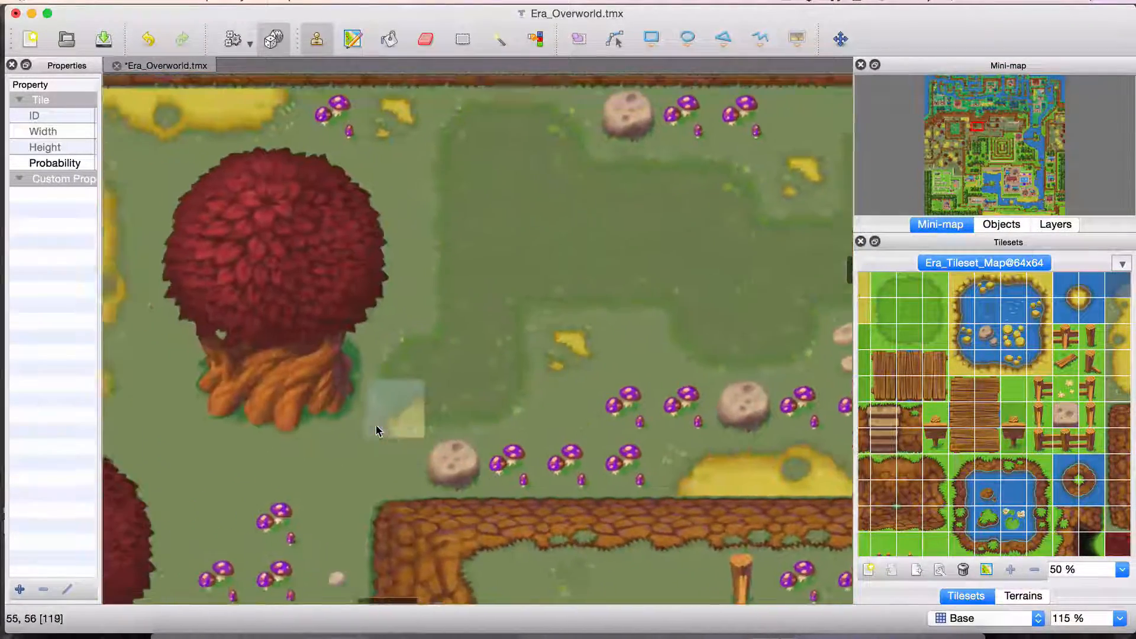
pyautogui.scroll(10, 377, 430)
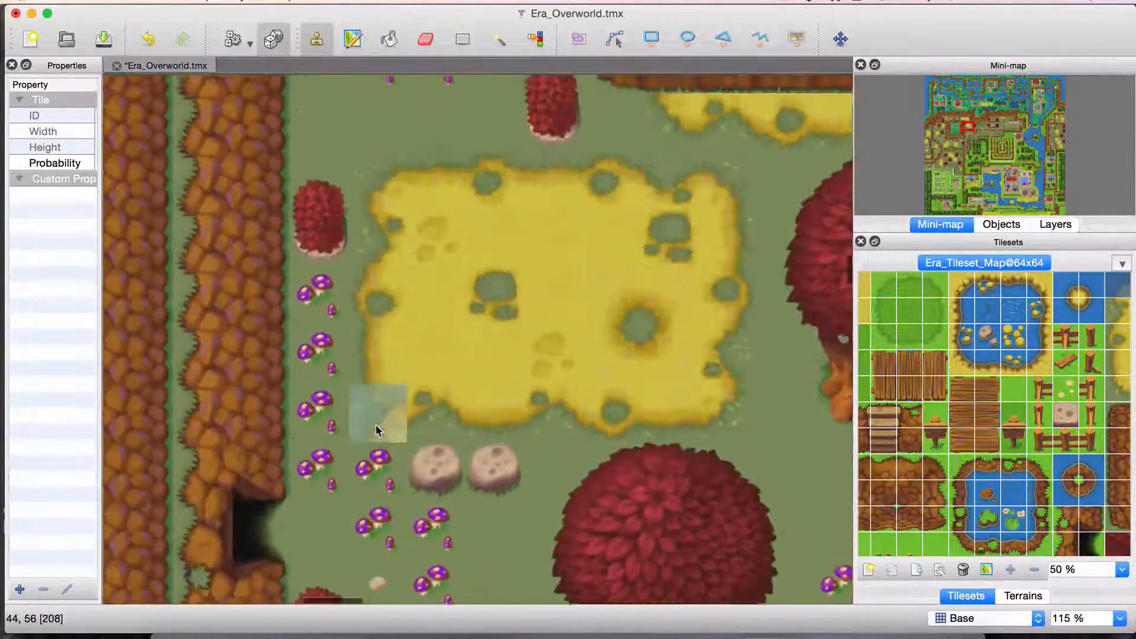
pyautogui.scroll(15, 376, 431)
pyautogui.hscroll(-15, 376, 430)
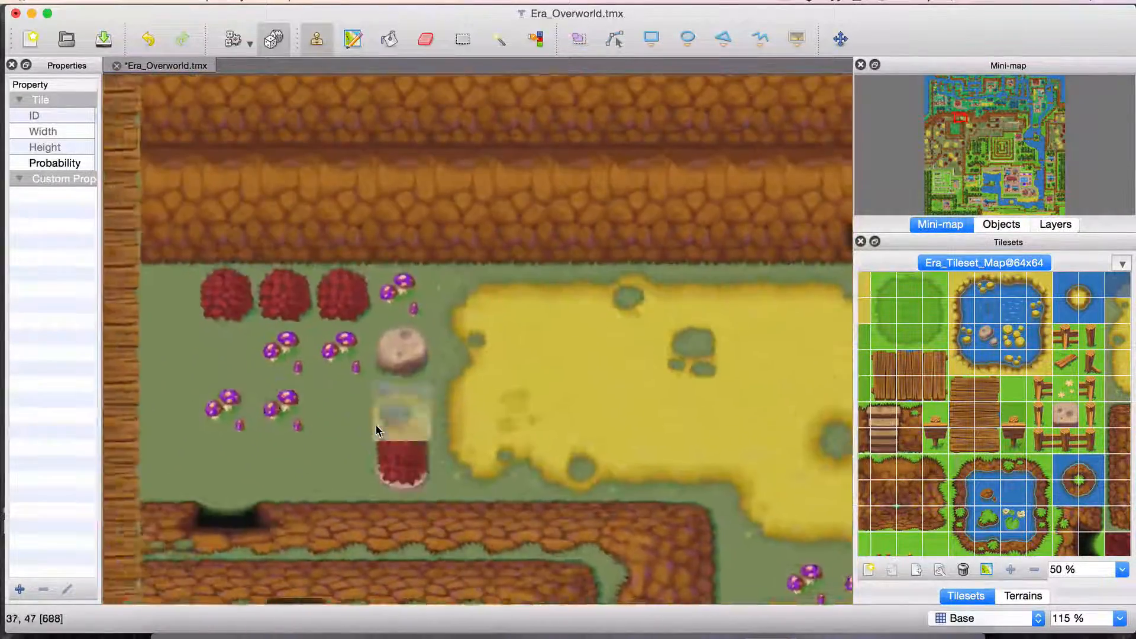
# Step: Examine the long plank bridge running from the blue-bush area over the tiered cliffs to the raised green clearing with the sign
pyautogui.hscroll(15, 377, 431)
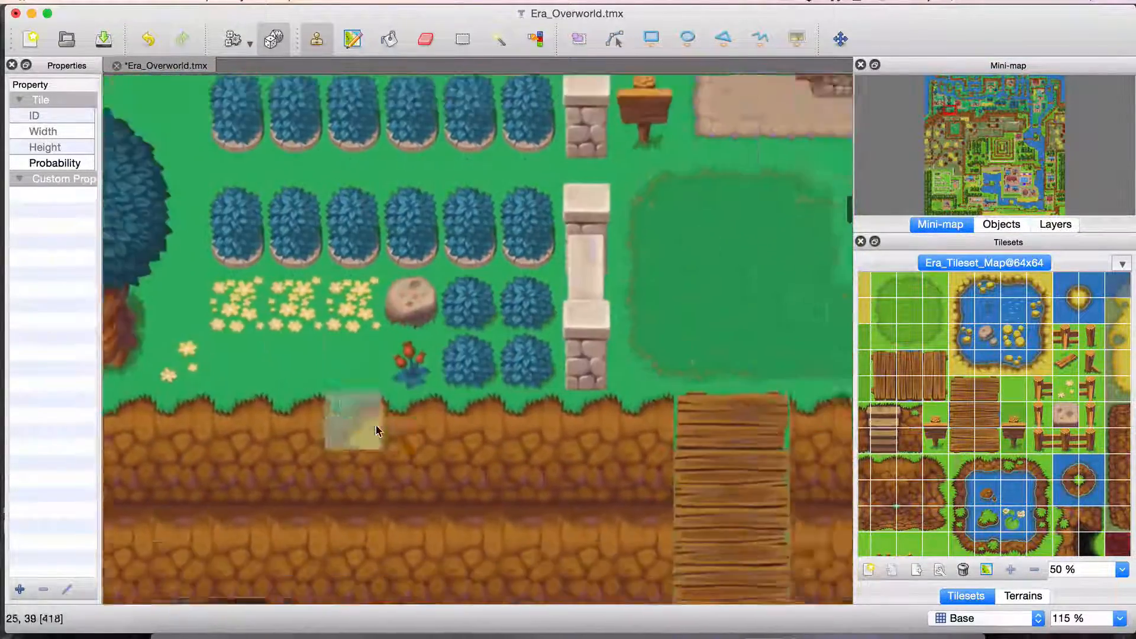
pyautogui.scroll(-6, 368, 426)
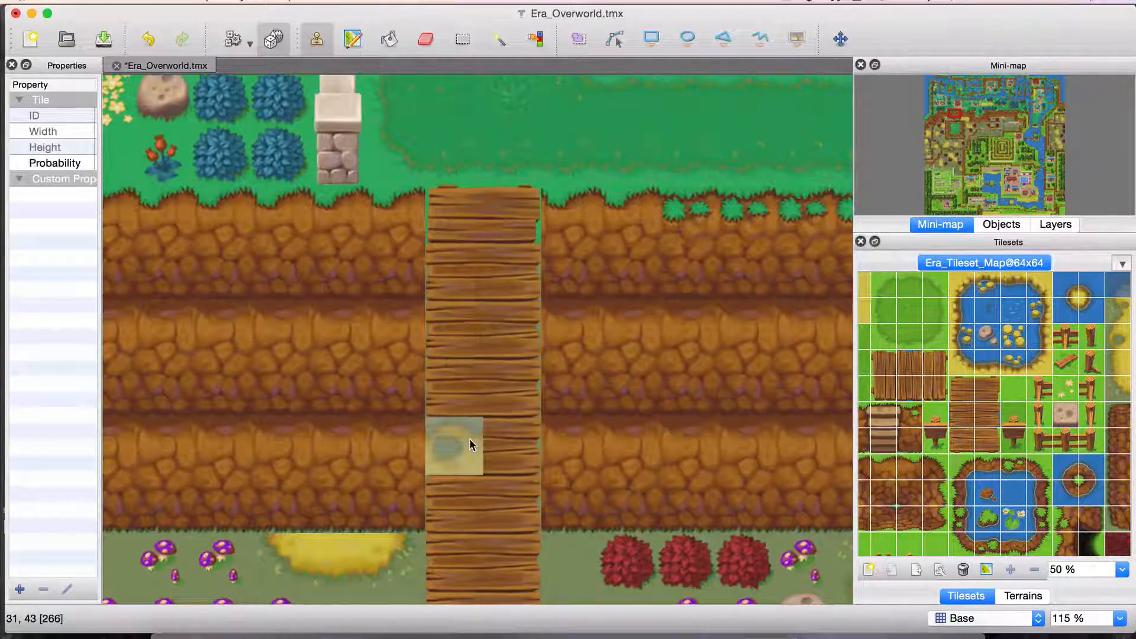
pyautogui.scroll(-3, 438, 403)
pyautogui.hscroll(1, 438, 403)
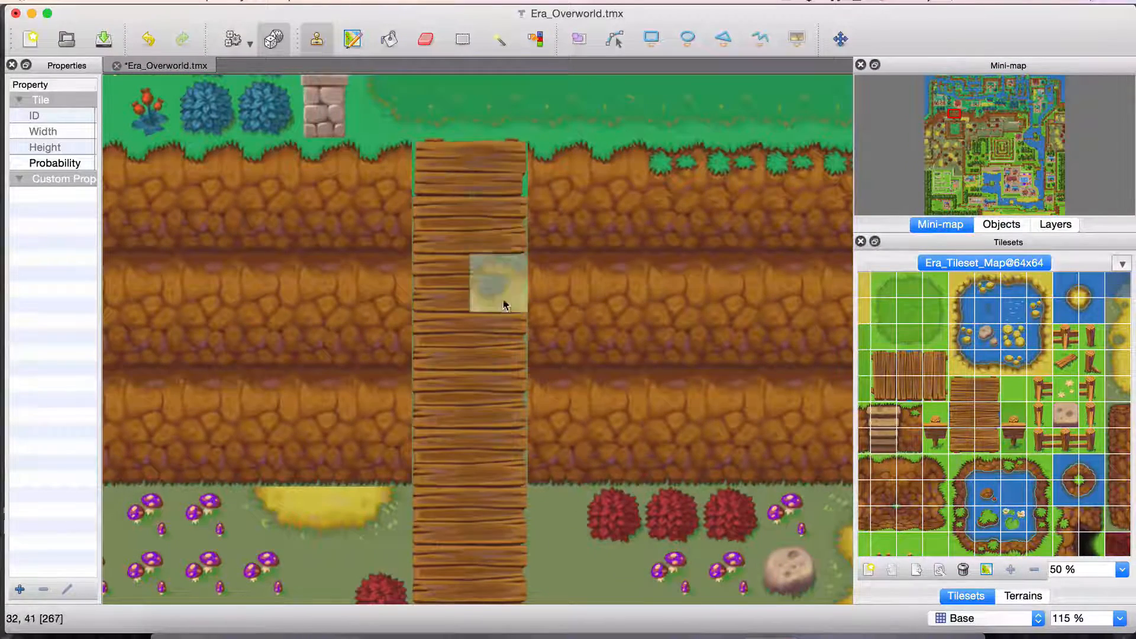
pyautogui.scroll(-10, 482, 403)
pyautogui.hscroll(2, 481, 403)
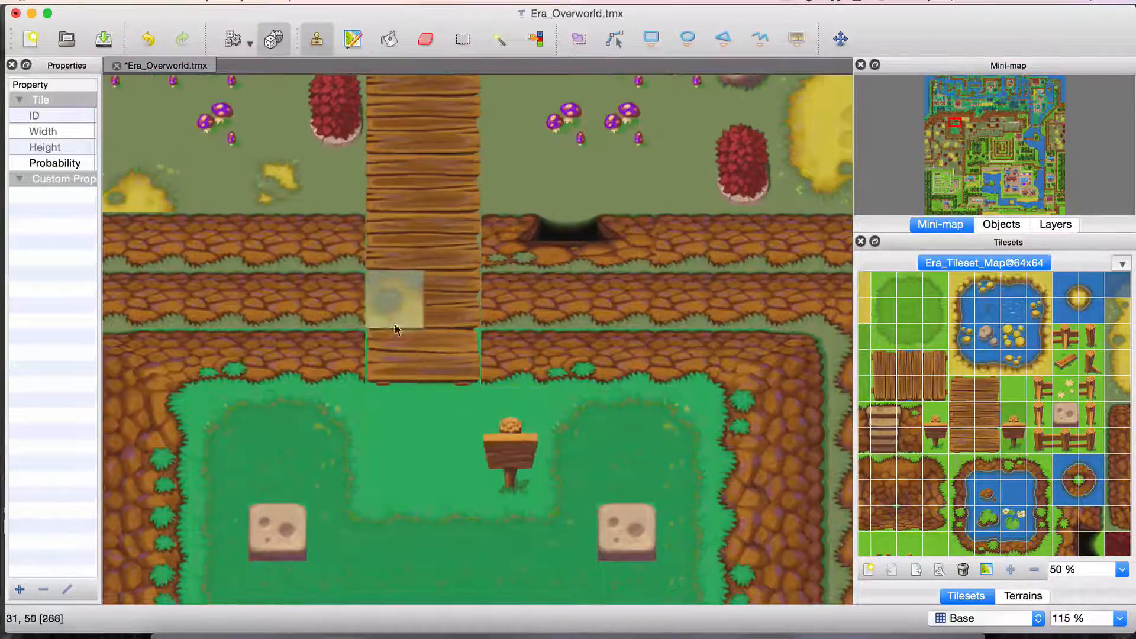
# Step: Examine the tiered cliffs above the red-bush plateau, including their stepped diagonal corners beside the fenced blue-tree area
pyautogui.hscroll(3, 548, 207)
pyautogui.scroll(1, 548, 207)
pyautogui.hscroll(20, 547, 203)
pyautogui.scroll(5, 547, 204)
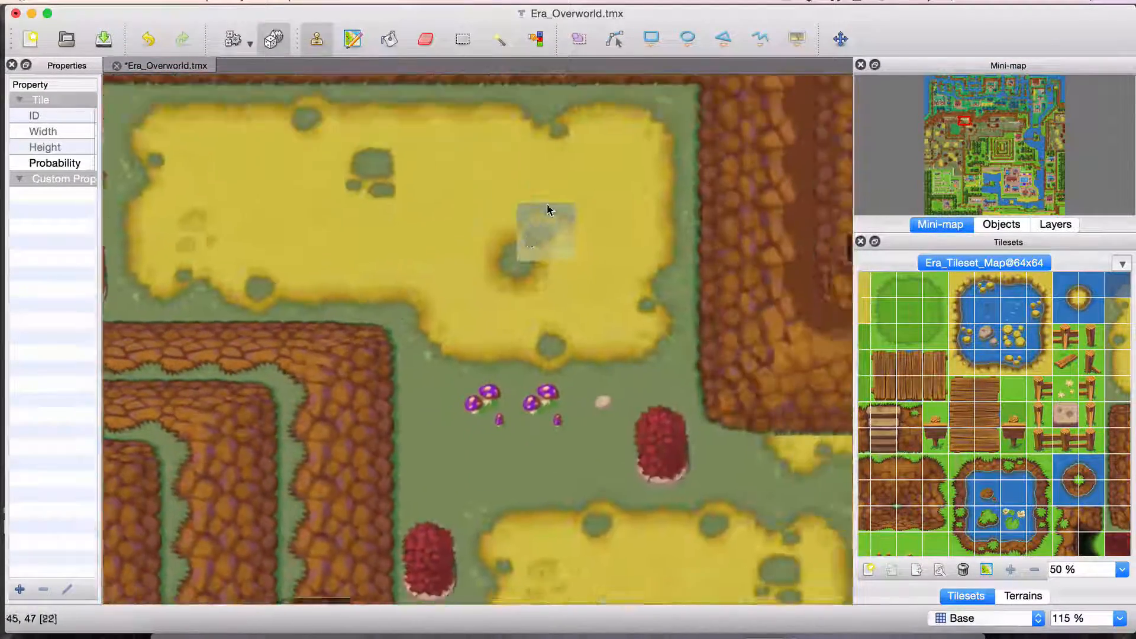
pyautogui.hscroll(15, 547, 203)
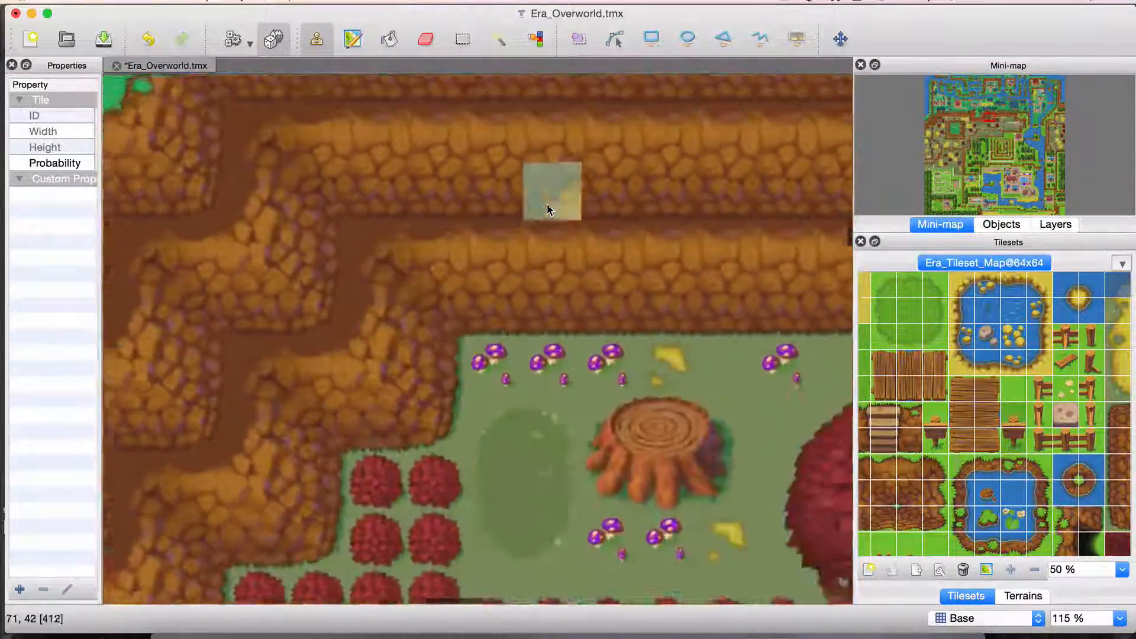
pyautogui.scroll(3, 551, 189)
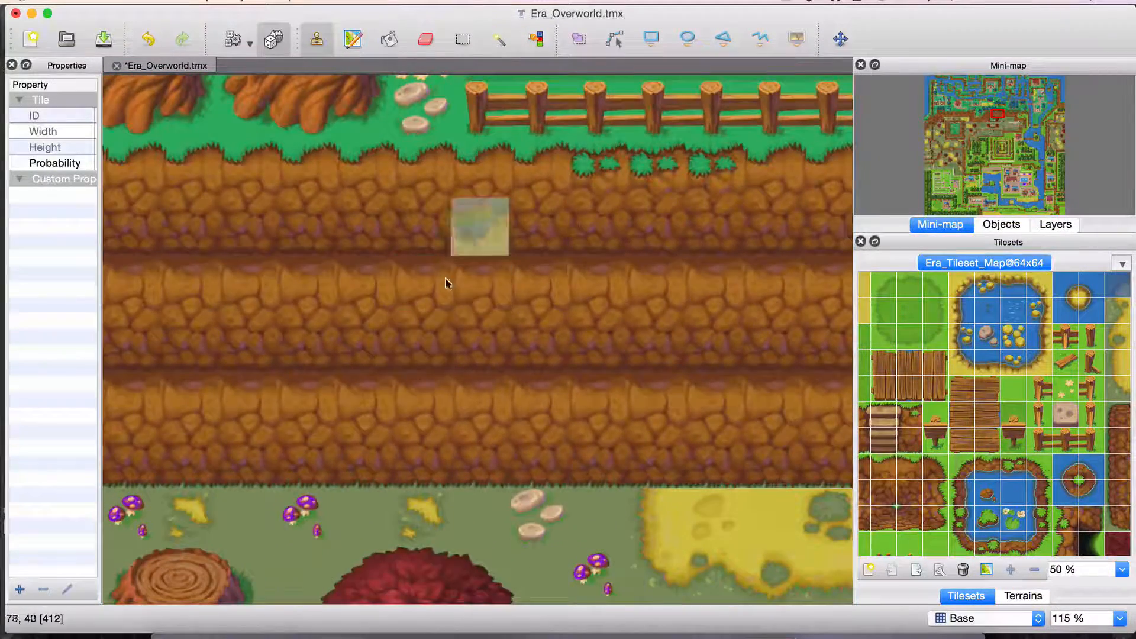
pyautogui.hscroll(-13, 406, 373)
pyautogui.scroll(-2, 497, 410)
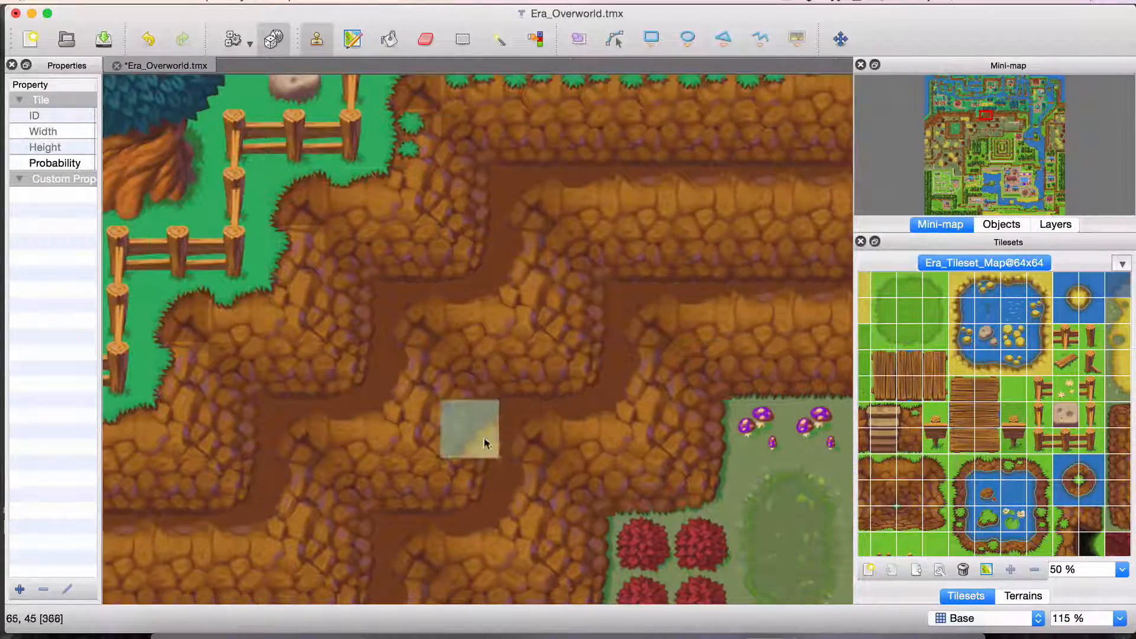
# Step: Review the cliff maze's surroundings and the whole red-tree plateau with its northern cliff border and twin stone walls at overview scale
pyautogui.scroll(-10, 993, 151)
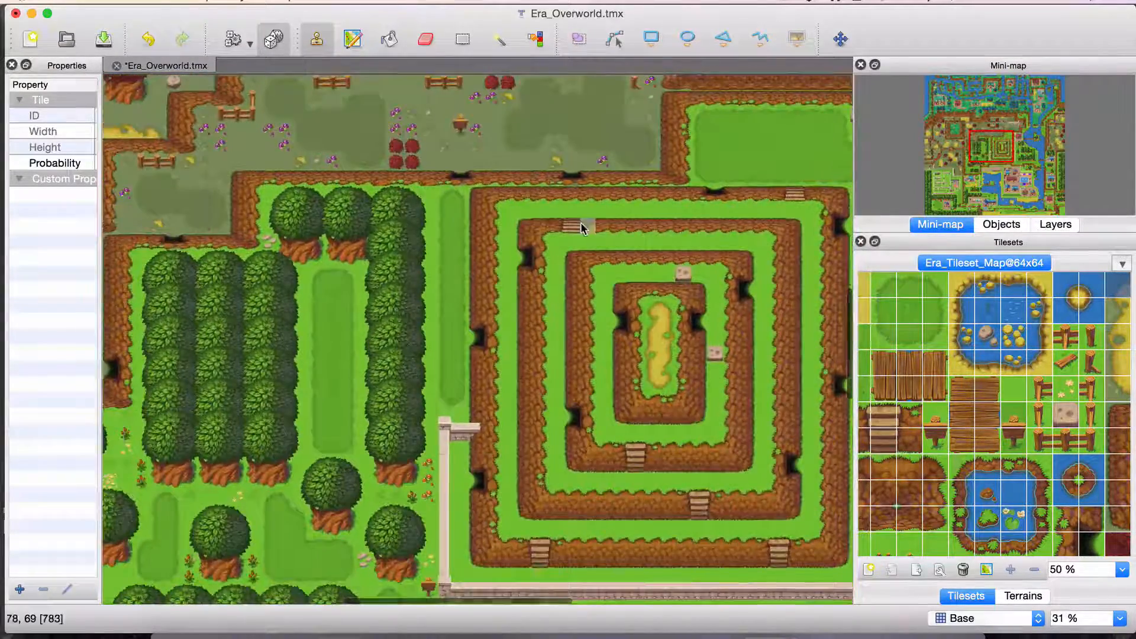
pyautogui.scroll(10, 583, 227)
pyautogui.hscroll(-3, 583, 229)
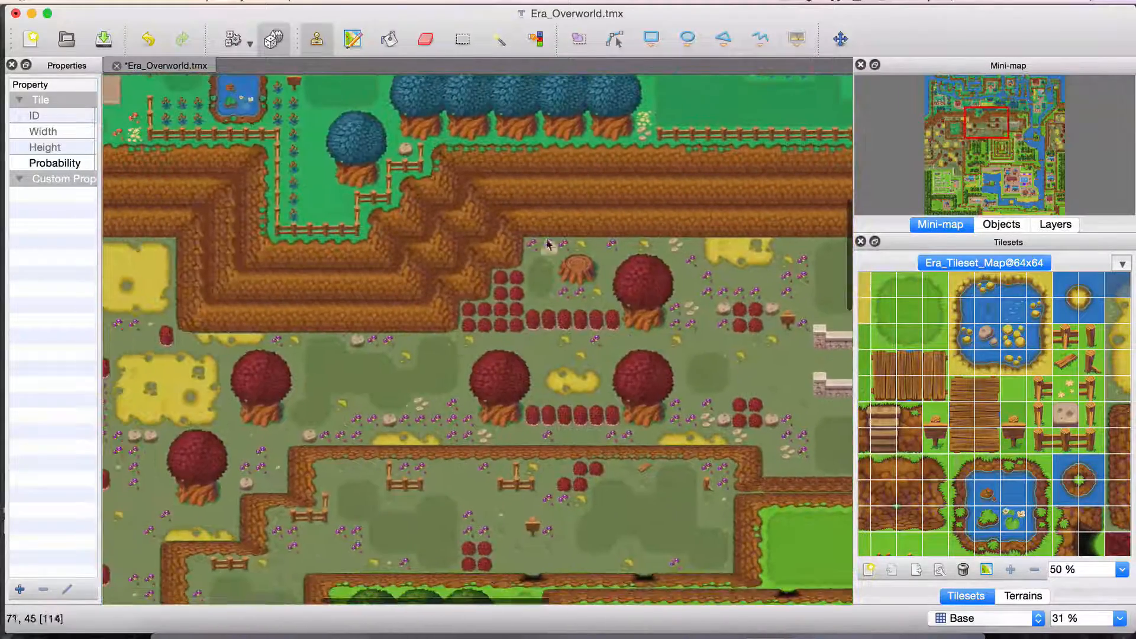
pyautogui.scroll(1, 302, 305)
pyautogui.hscroll(5, 302, 305)
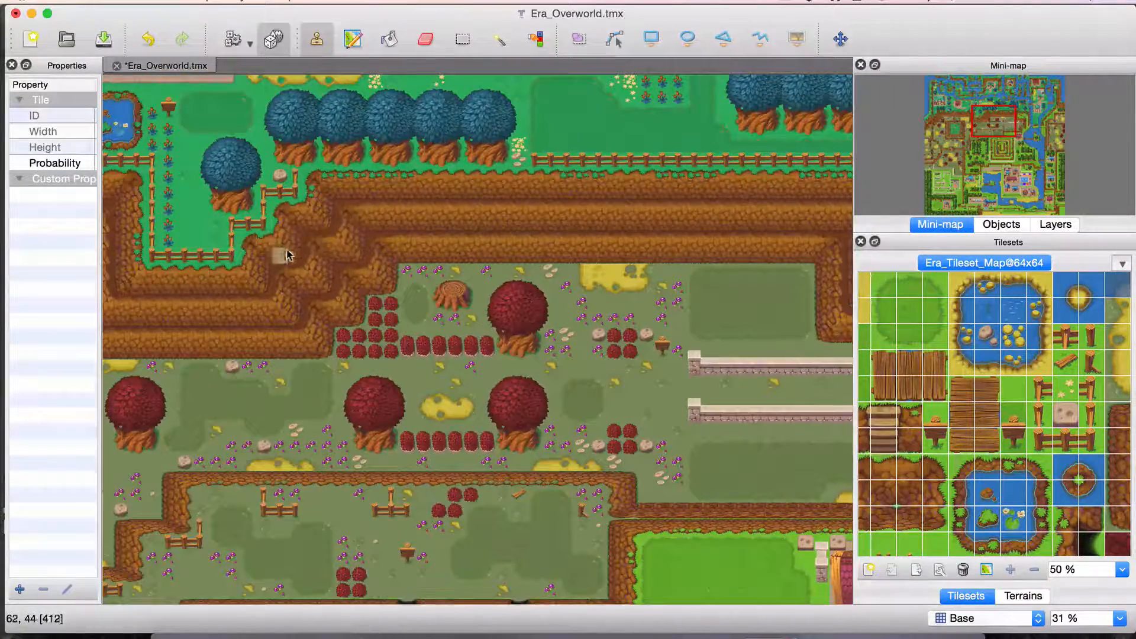
pyautogui.hscroll(10, 401, 256)
pyautogui.scroll(-2, 400, 256)
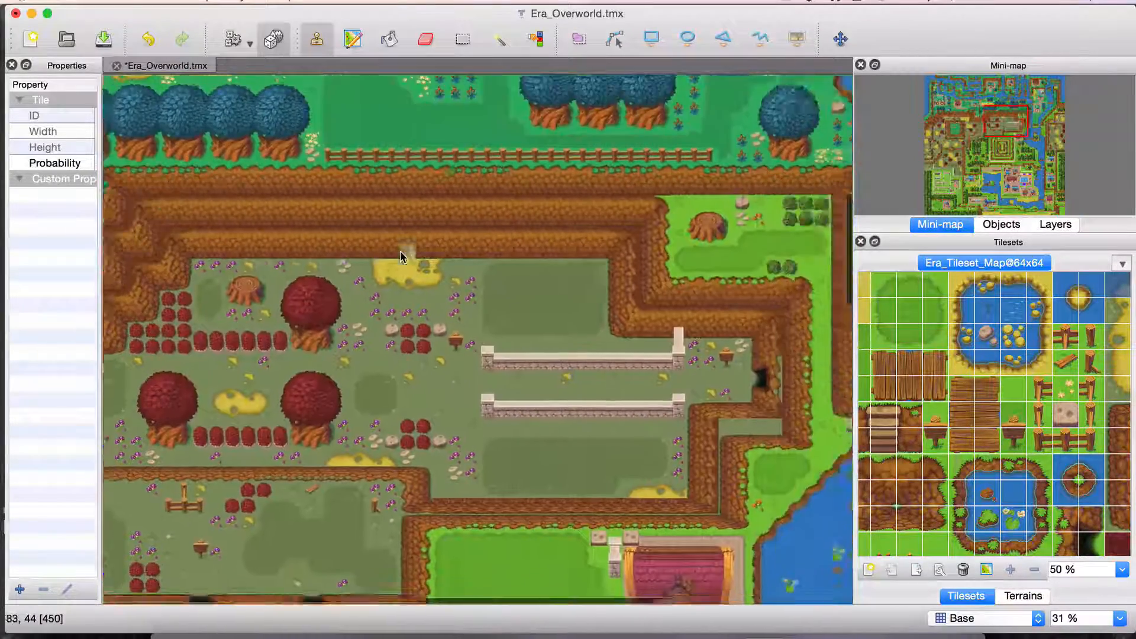
# Step: Compare the bridge-linked green platform in the west with the eastern red-tree plateau, and review the cliff maze and adjoining forest
pyautogui.hscroll(-20, 400, 255)
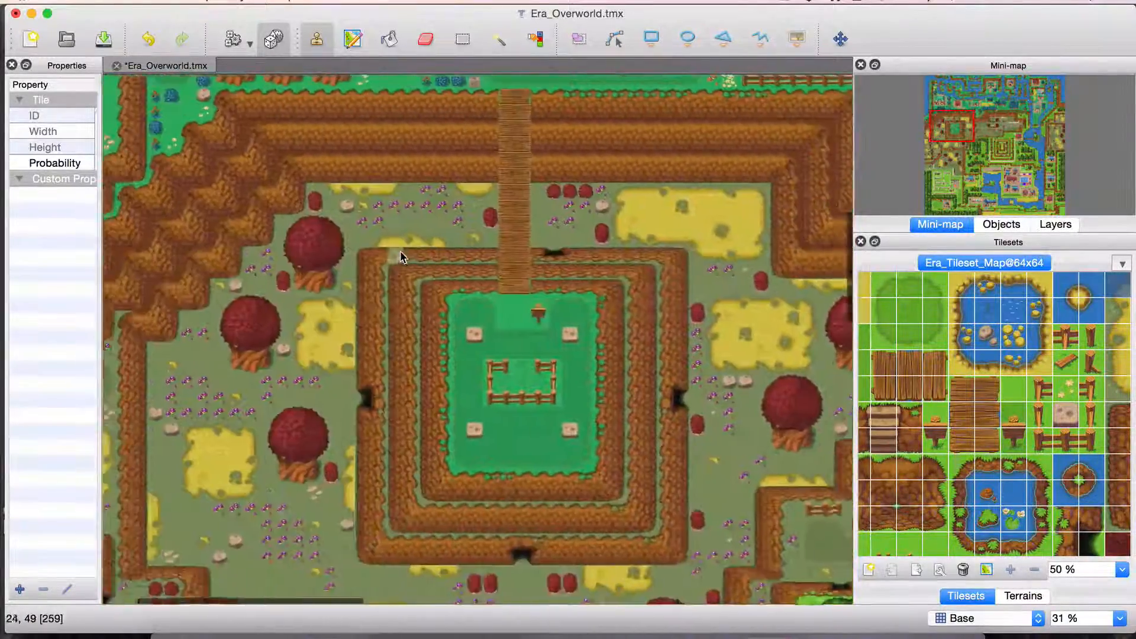
pyautogui.hscroll(15, 401, 255)
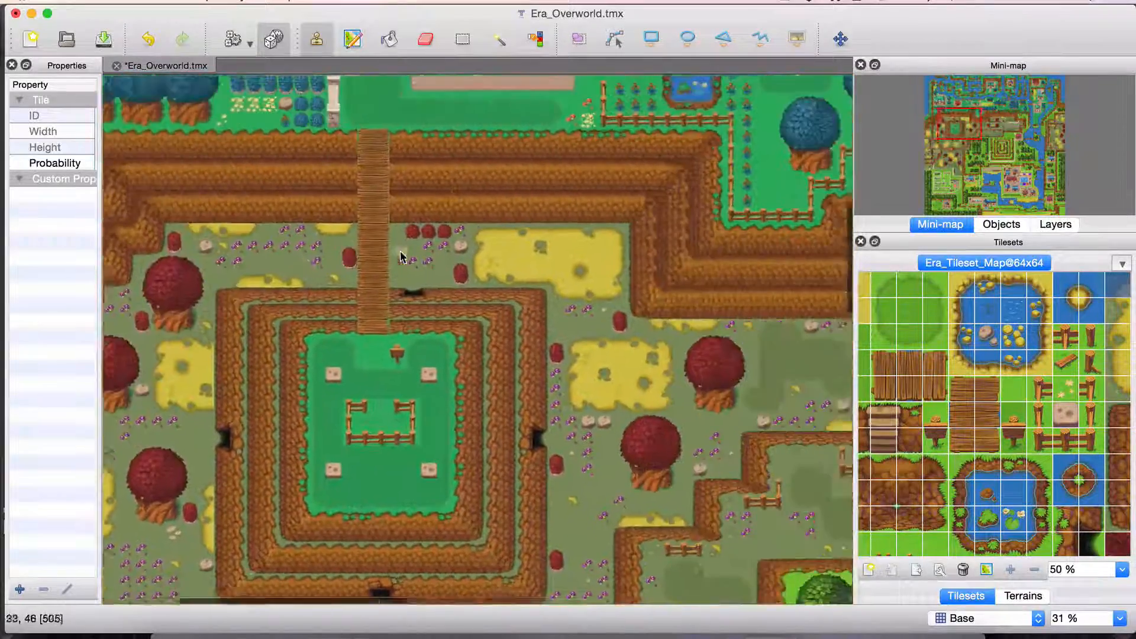
pyautogui.hscroll(20, 400, 256)
pyautogui.scroll(3, 401, 256)
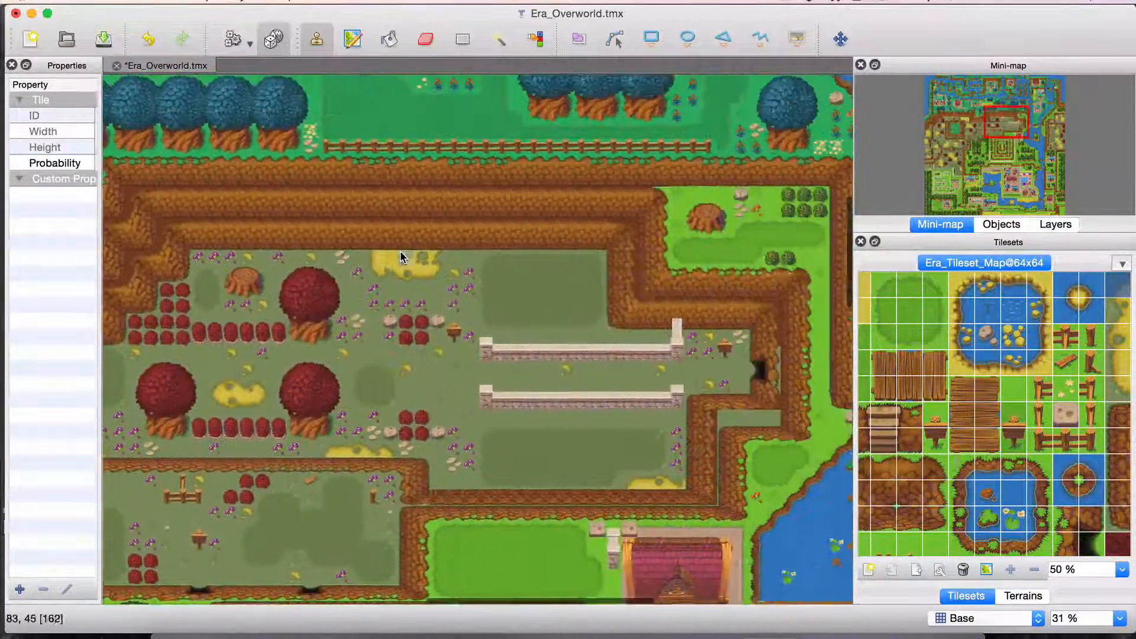
pyautogui.hscroll(-20, 400, 251)
pyautogui.scroll(-10, 400, 251)
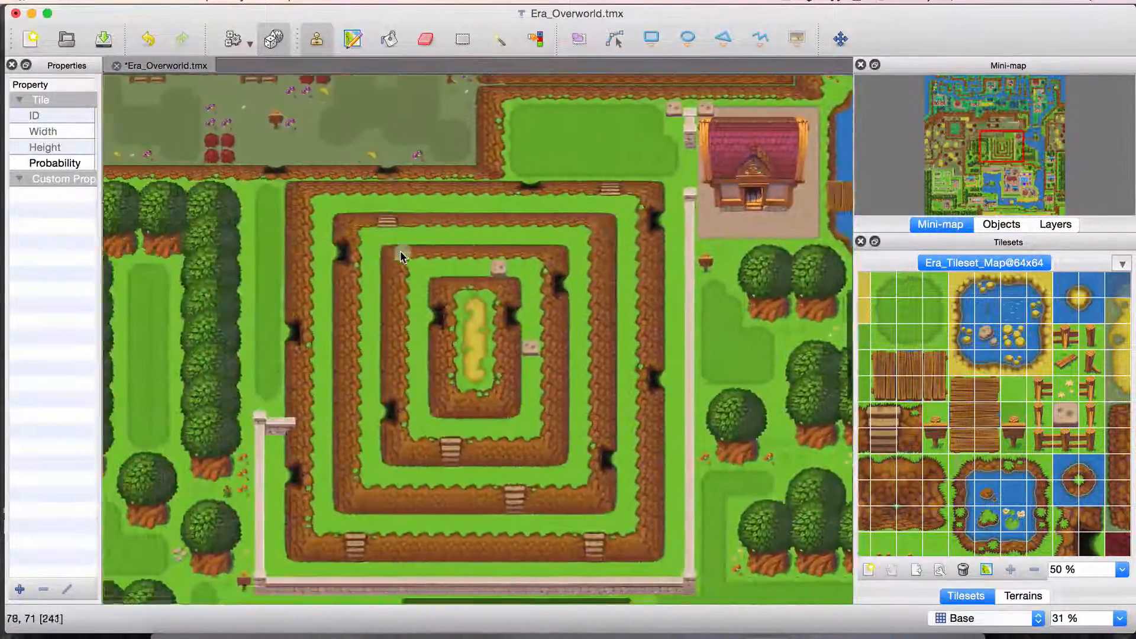
pyautogui.scroll(-6, 977, 151)
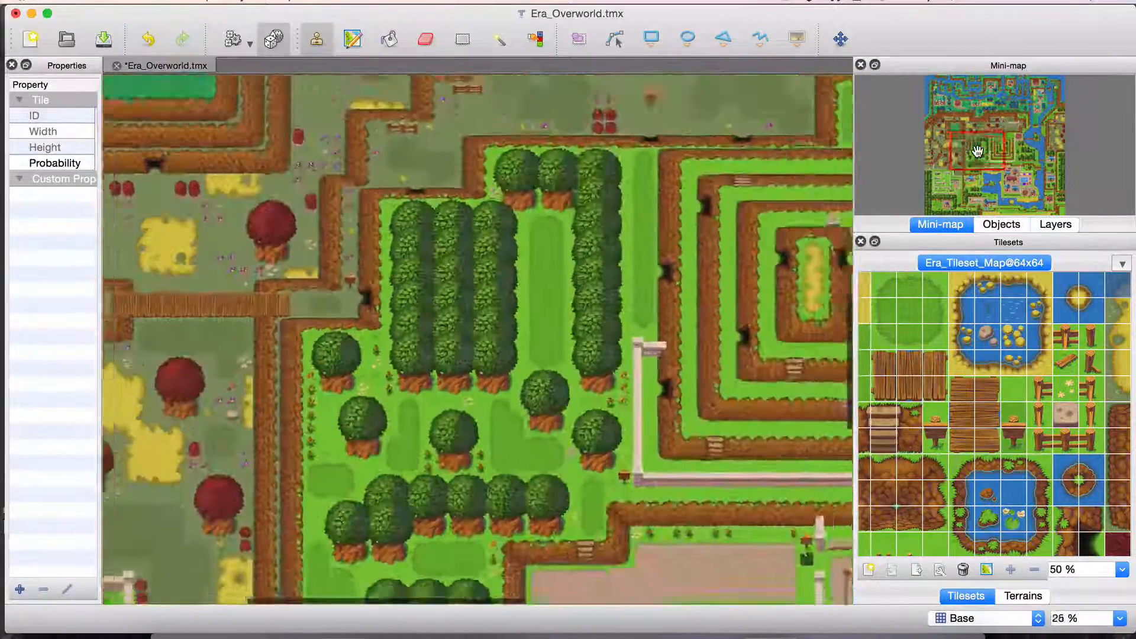